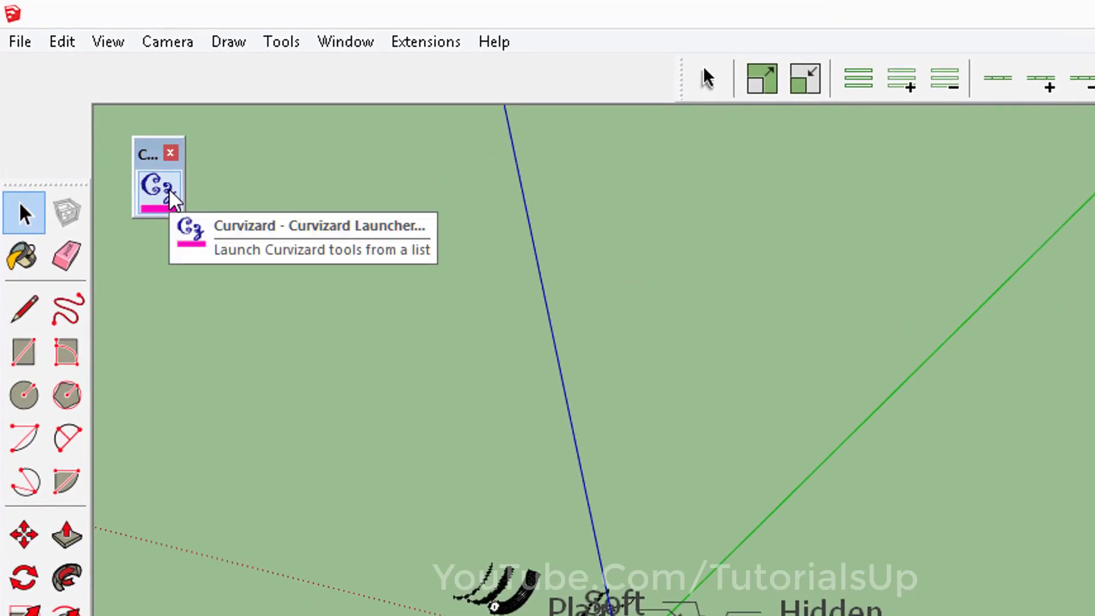
Open the Curvizard launcher tool list and move its window aside
click(169, 188)
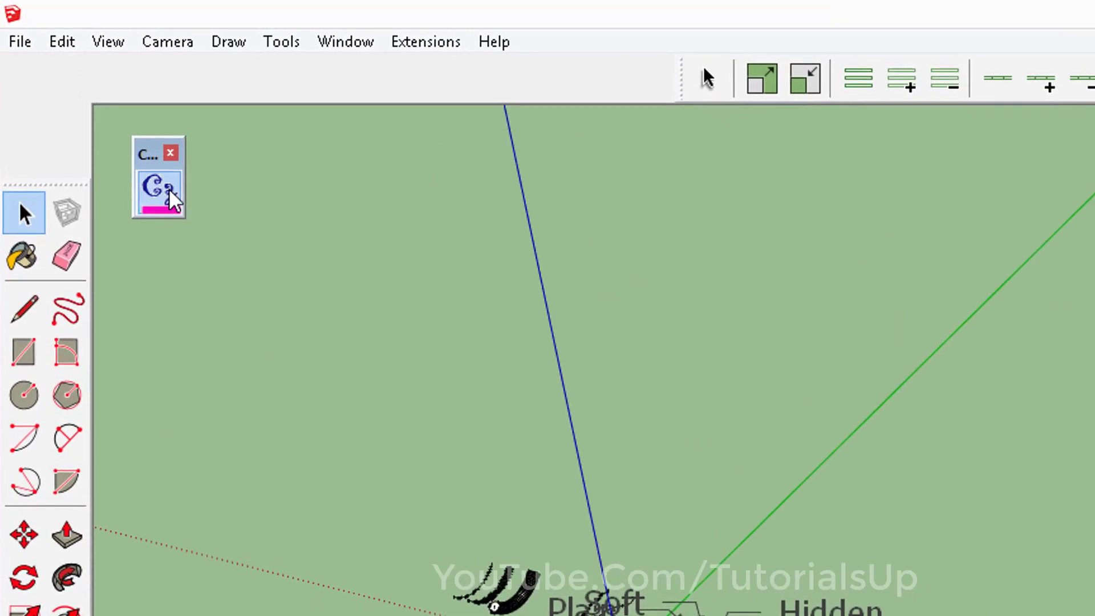
drag(301, 239, 284, 283)
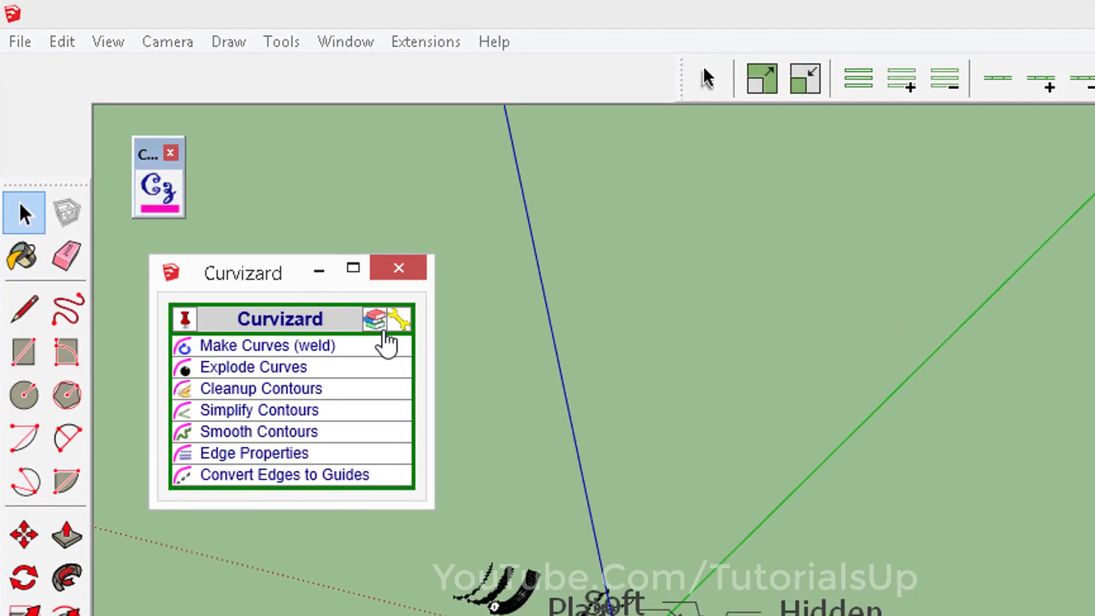
Enable every Curvizard toolbar icon, from Make Curves to Convert Edges to Guides, and save
click(404, 321)
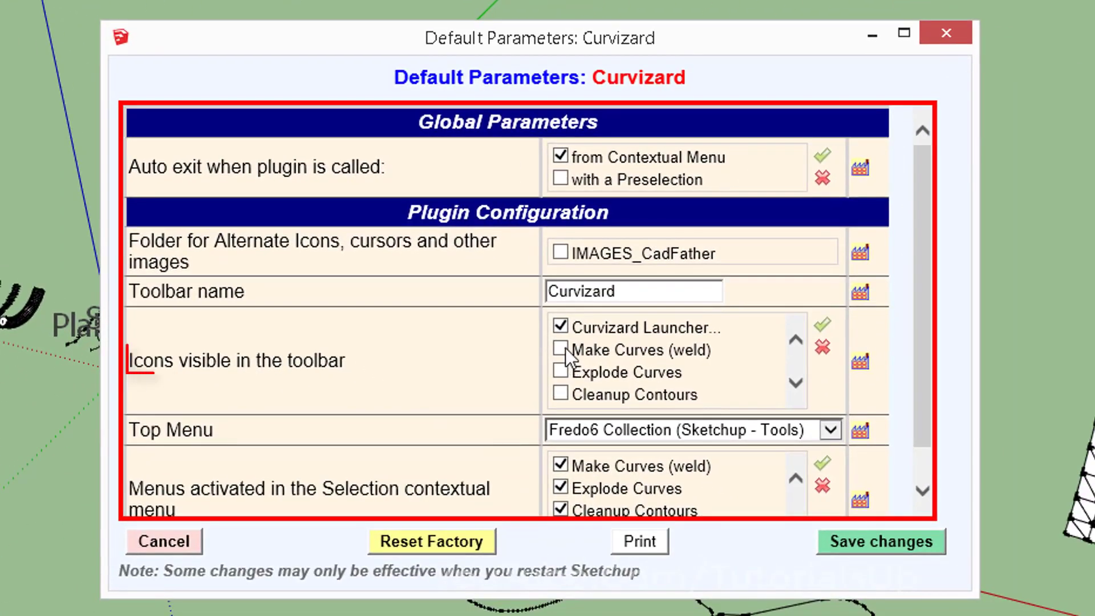
click(562, 349)
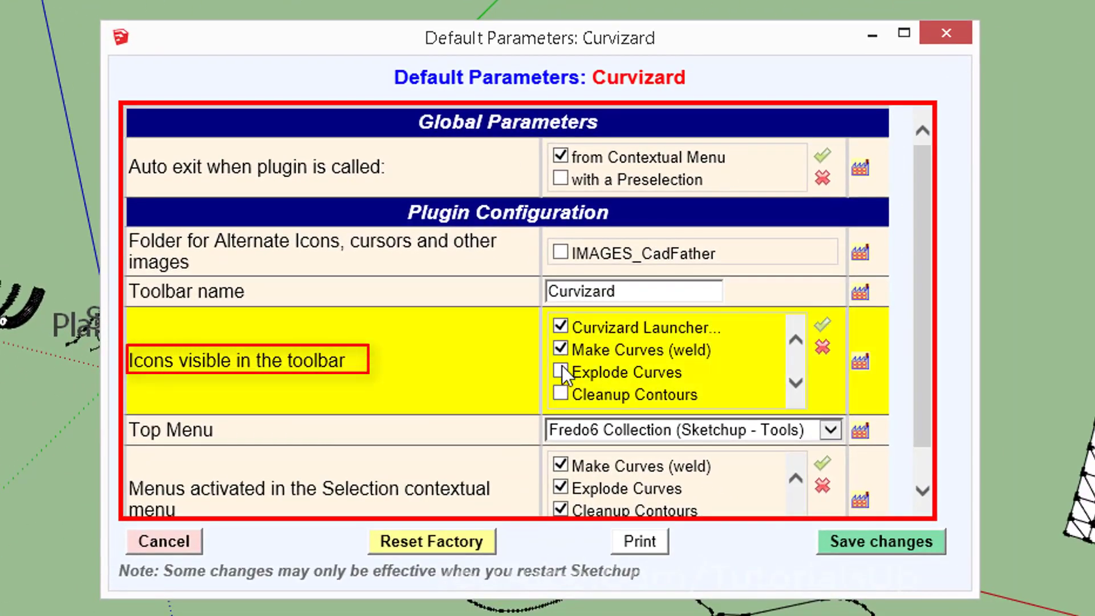
scroll(561, 395, down, 1)
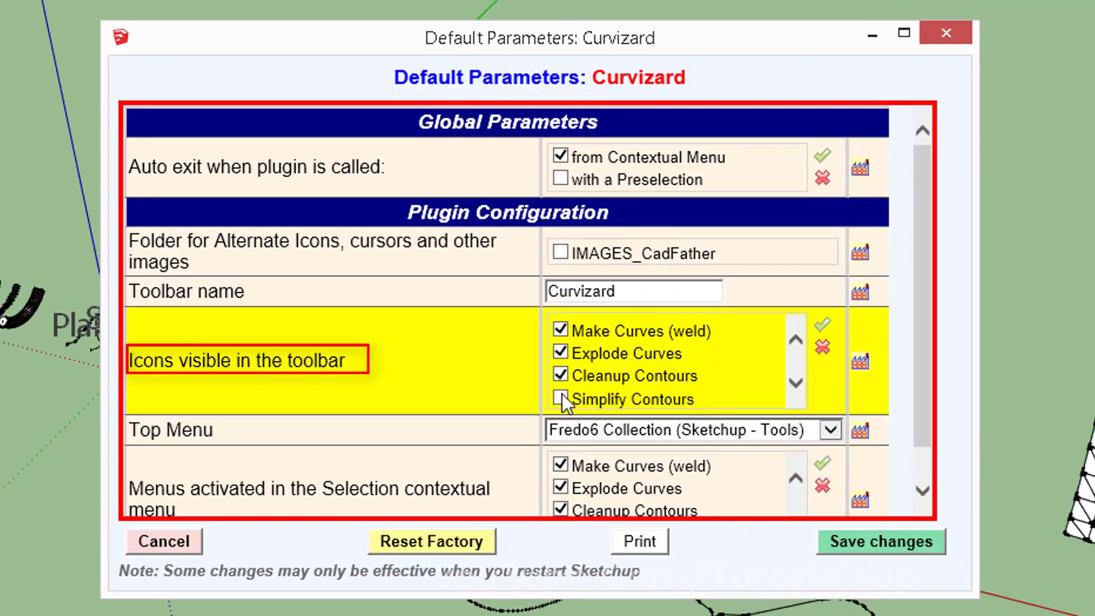
click(562, 397)
scroll(564, 396, down, 1)
scroll(567, 382, down, 1)
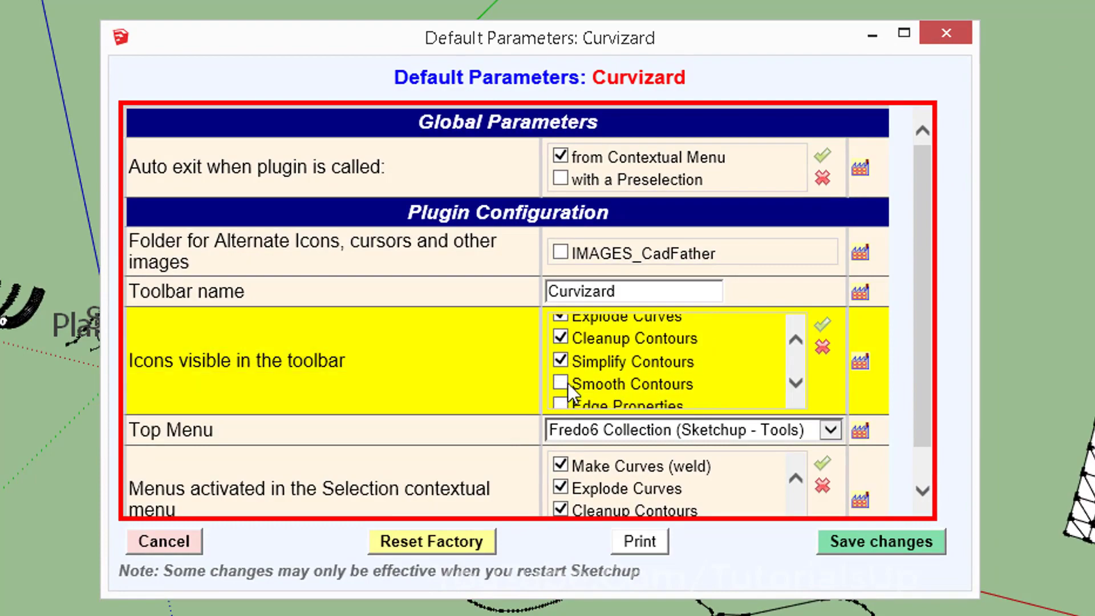
click(560, 402)
scroll(568, 384, down, 3)
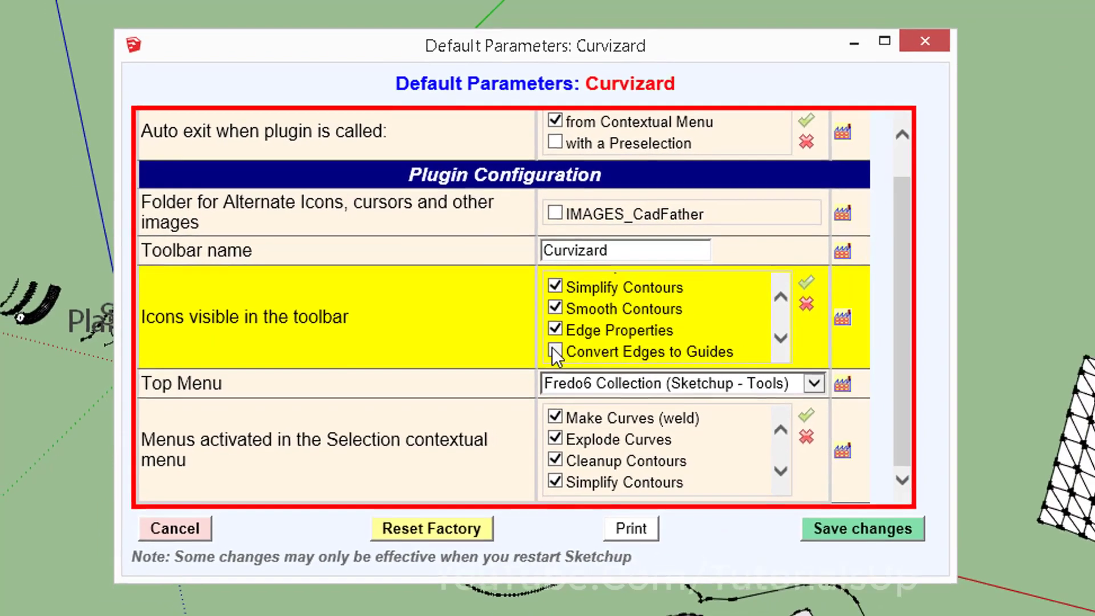
click(554, 350)
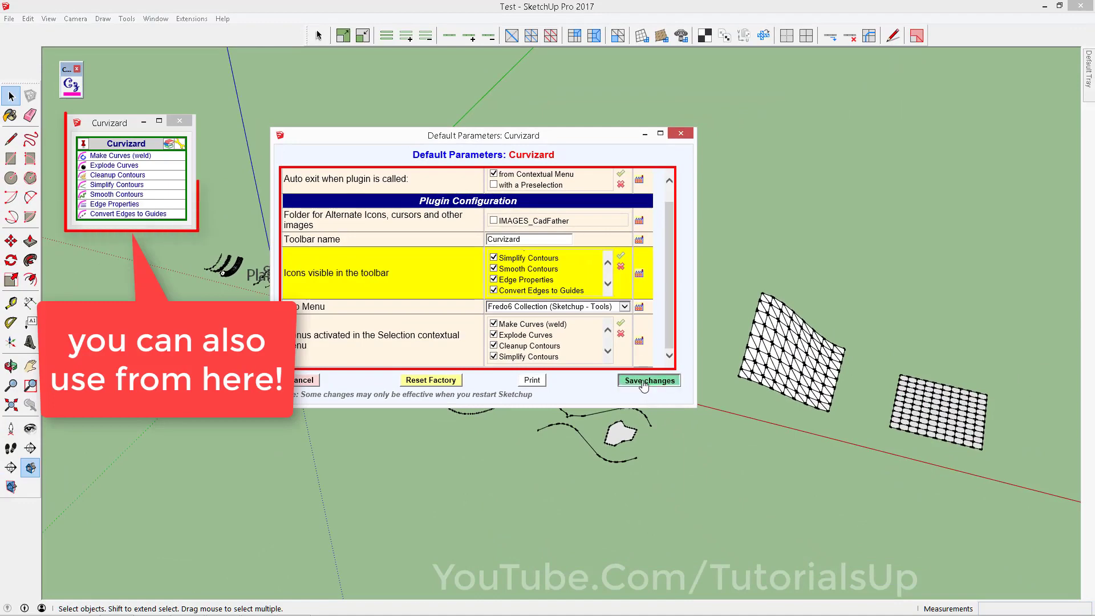
click(644, 384)
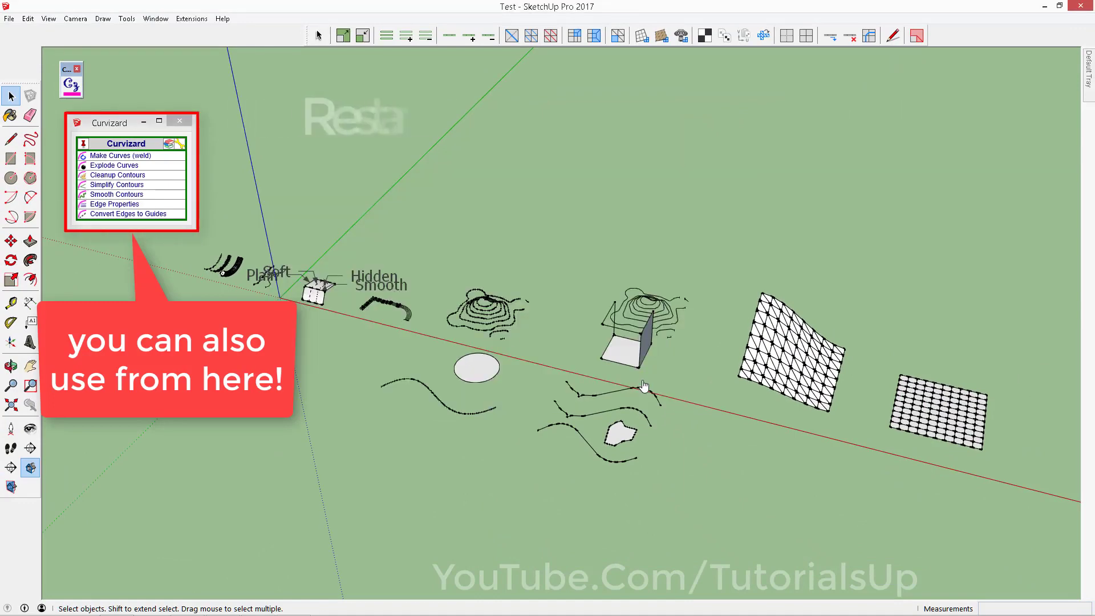
click(180, 122)
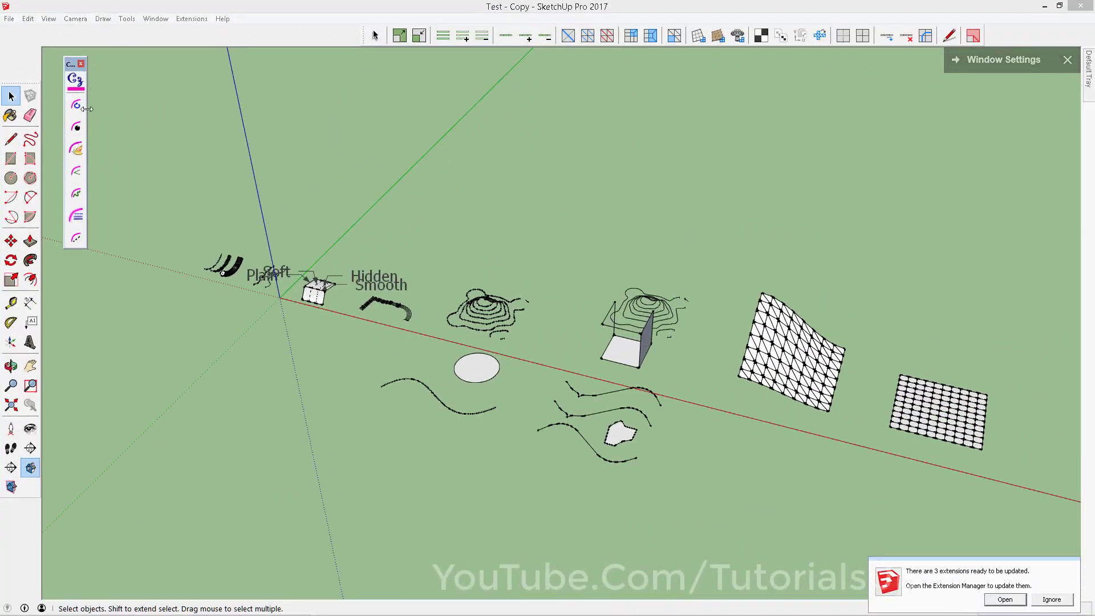
Dock the Curvizard toolbar as a horizontal row in the top toolbar area
drag(126, 113, 228, 86)
drag(131, 58, 149, 26)
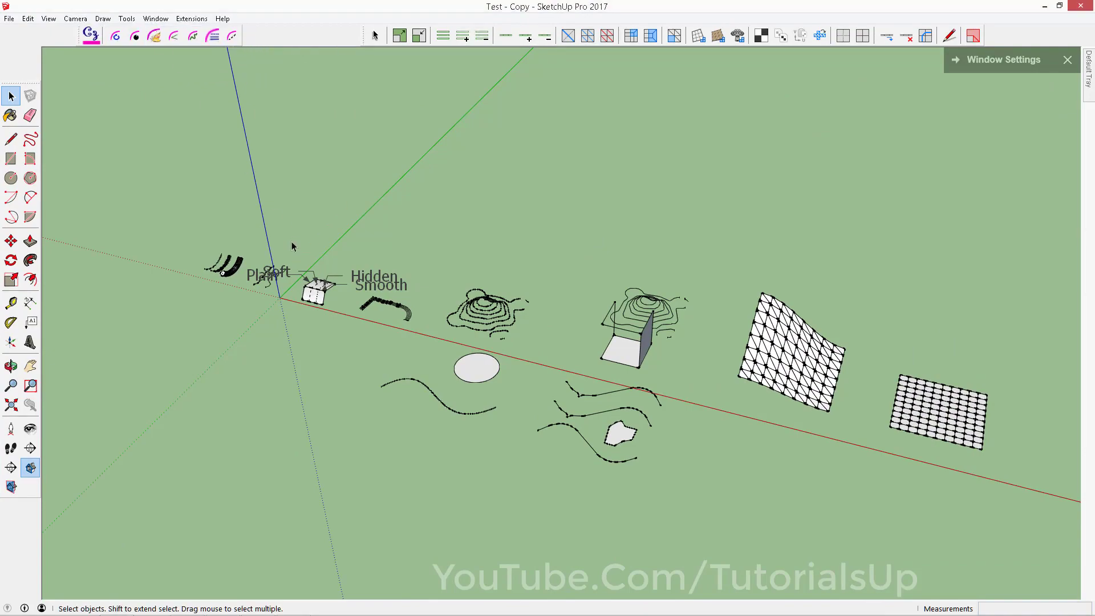
scroll(292, 246, up, 5)
Pan, zoom and orbit in close on the arcs and the tube
shift+middle_drag(292, 245, 463, 311)
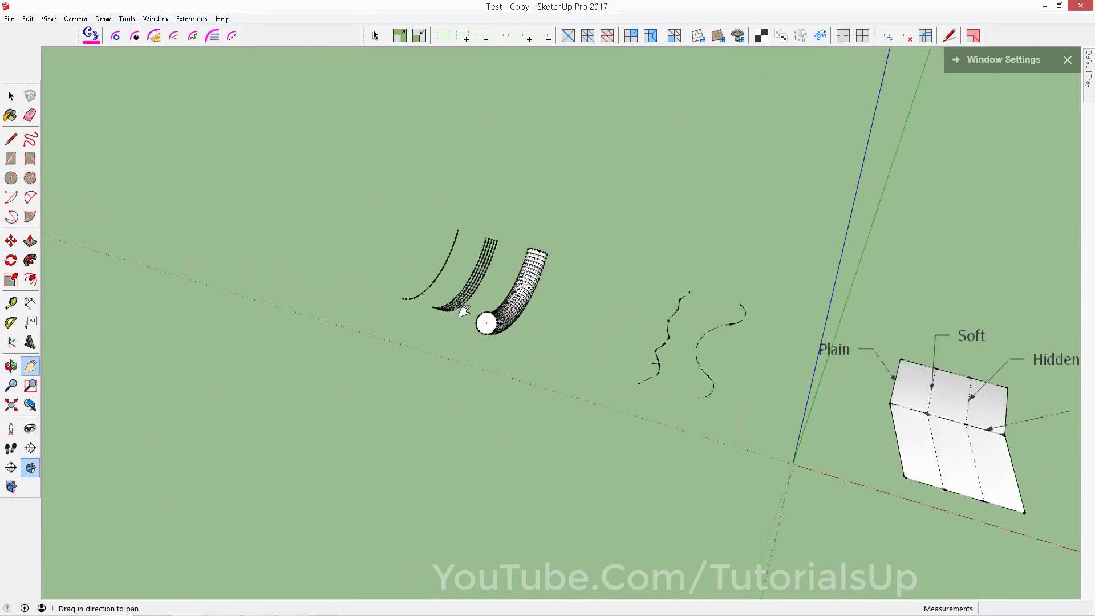
scroll(464, 311, up, 2)
scroll(455, 293, up, 2)
scroll(479, 364, up, 2)
middle_drag(528, 366, 509, 316)
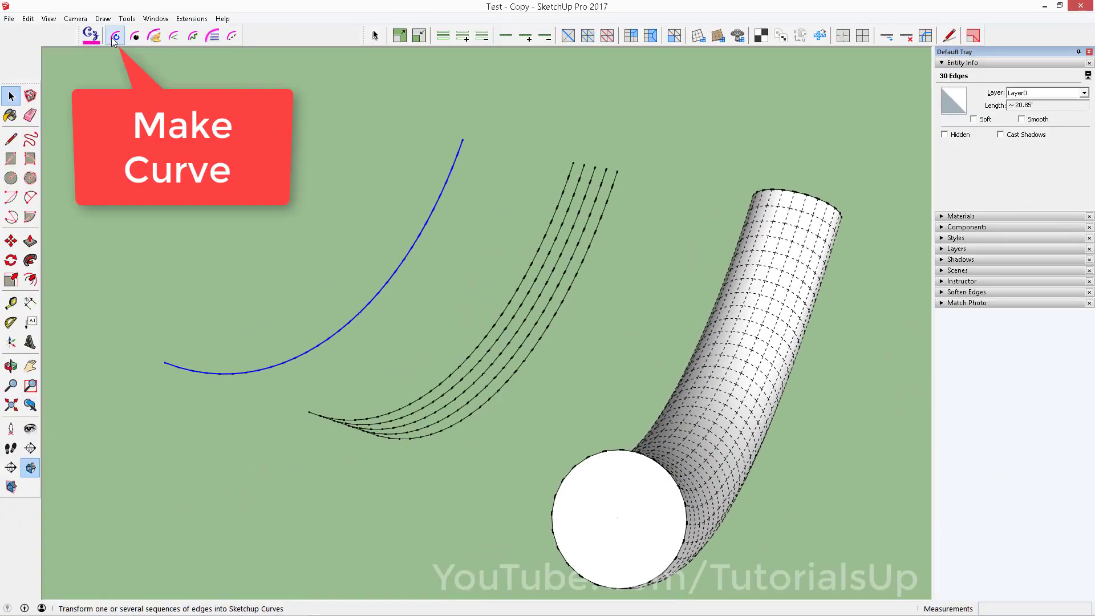
Weld the lone arc into a single curve and select it to check
click(114, 38)
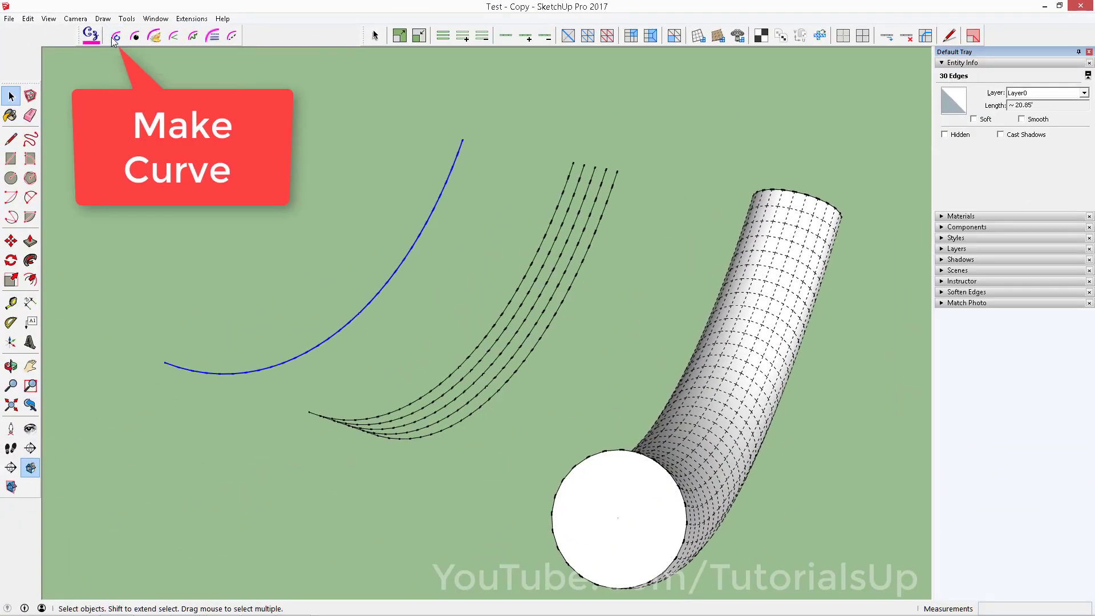
click(417, 325)
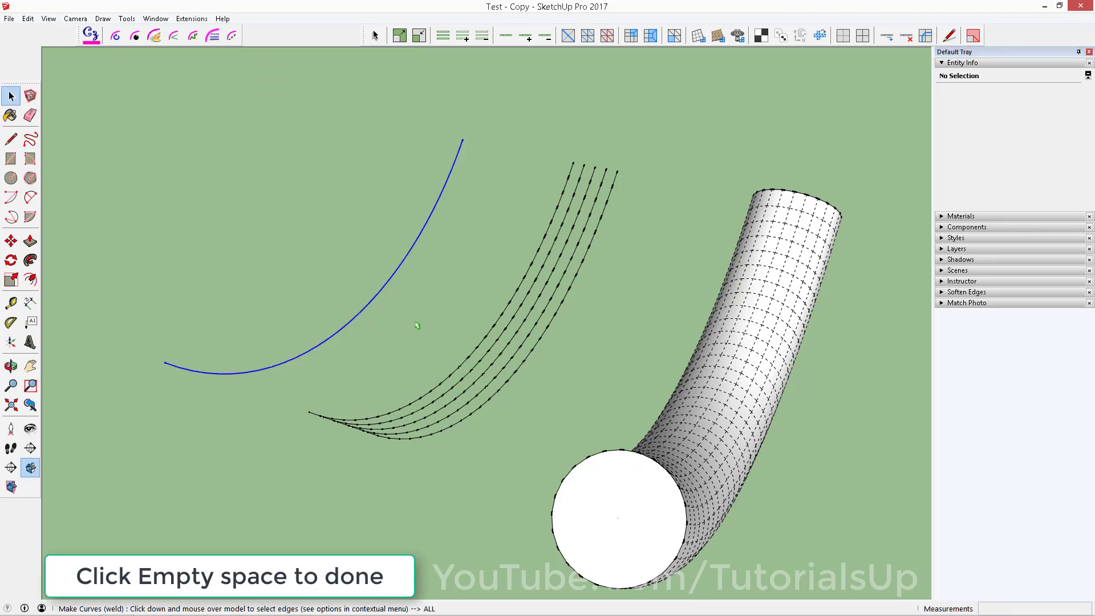
click(408, 259)
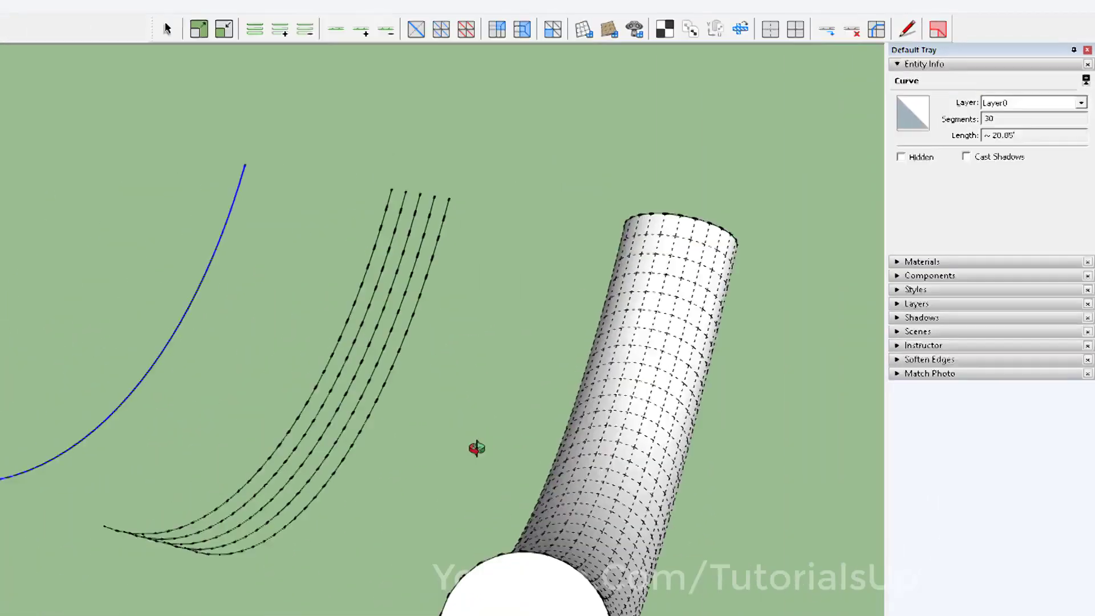
Weld the five box-selected parallel arcs into curves and verify one of them
drag(473, 448, 740, 295)
drag(370, 170, 534, 540)
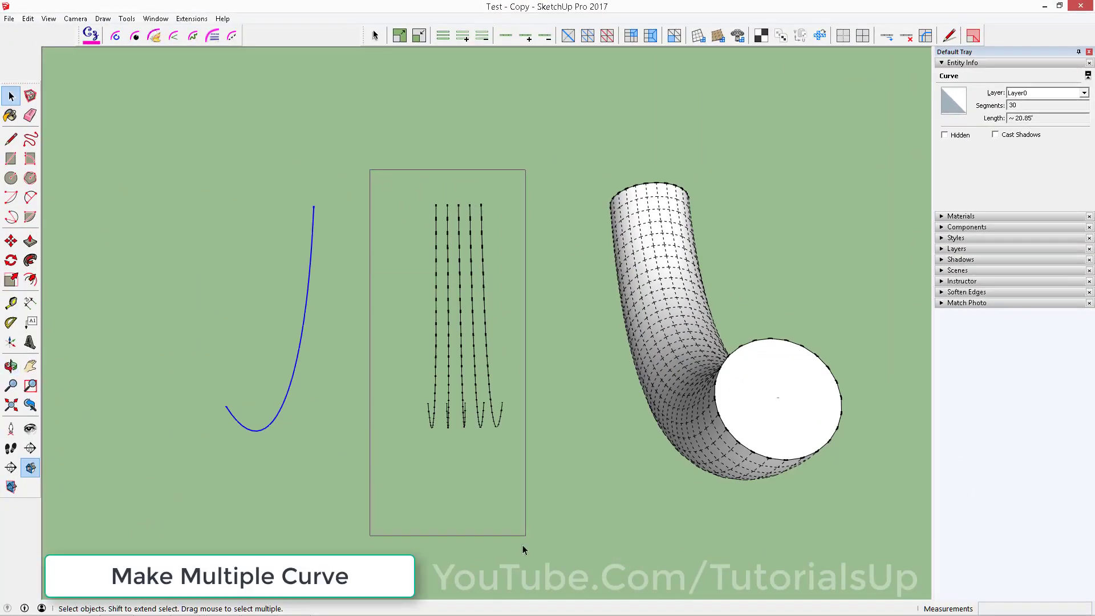
mouse_move(595, 420)
middle_down()
mouse_move(478, 485)
mouse_move(443, 456)
middle_up()
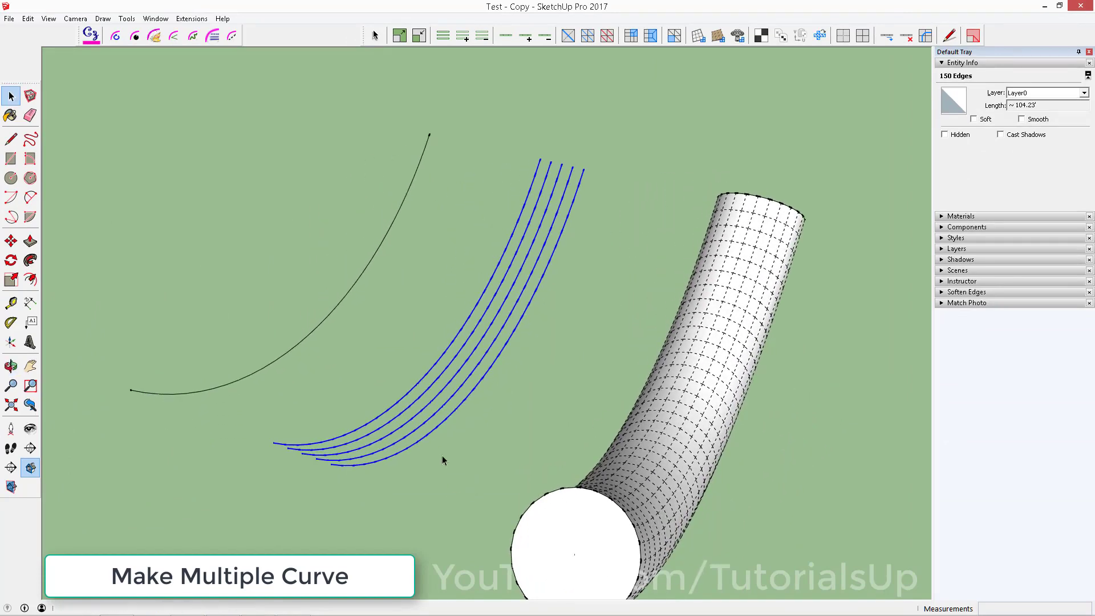
click(116, 39)
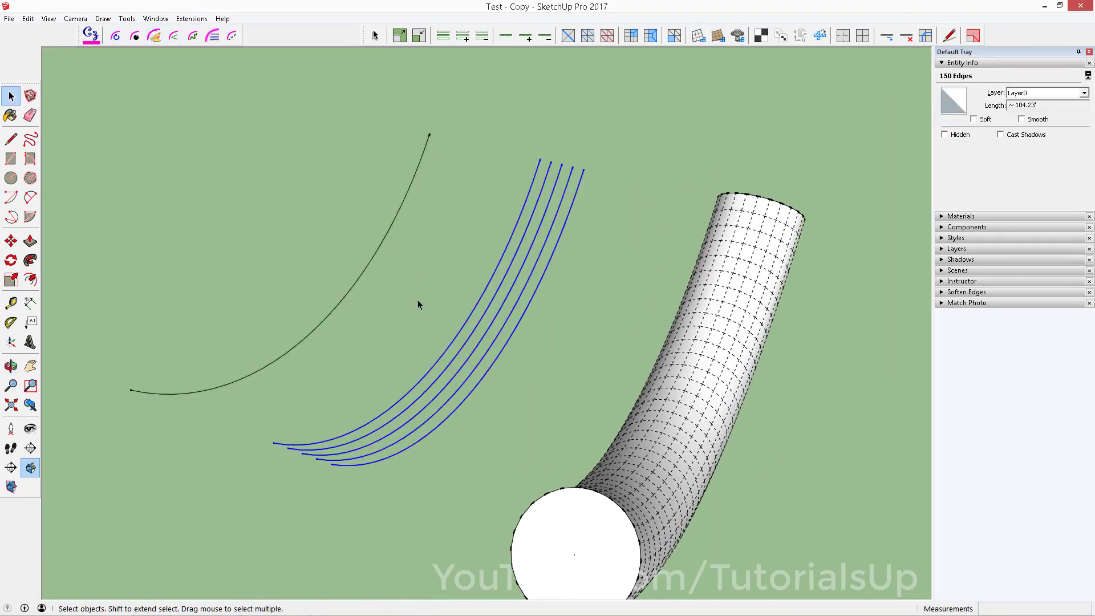
click(510, 343)
click(498, 342)
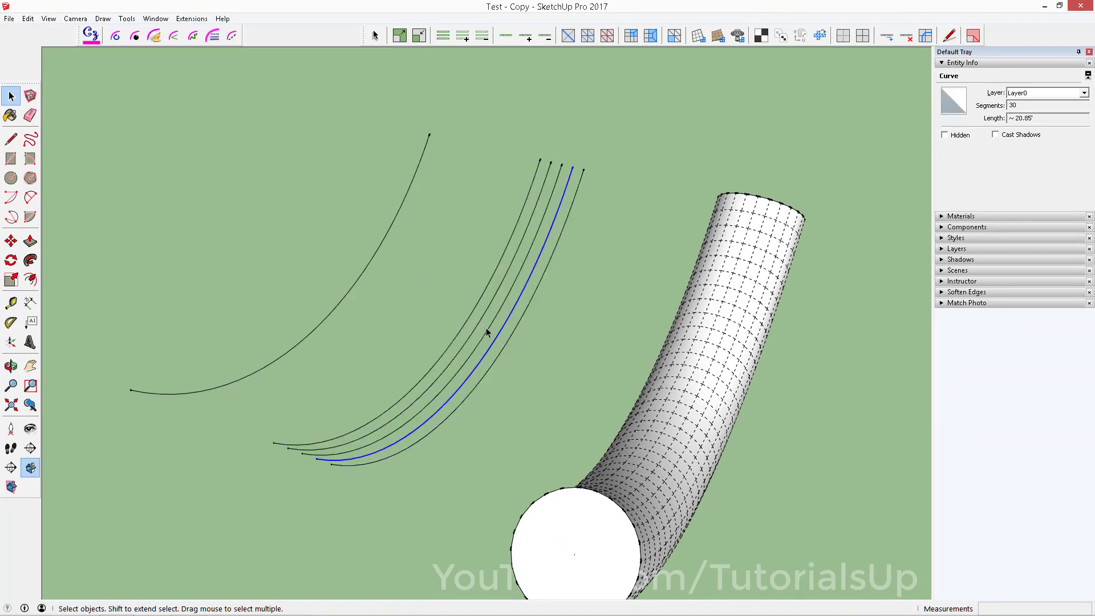
mouse_move(465, 384)
middle_down()
mouse_move(288, 285)
mouse_move(714, 460)
mouse_move(599, 394)
mouse_move(422, 350)
mouse_move(490, 372)
middle_up()
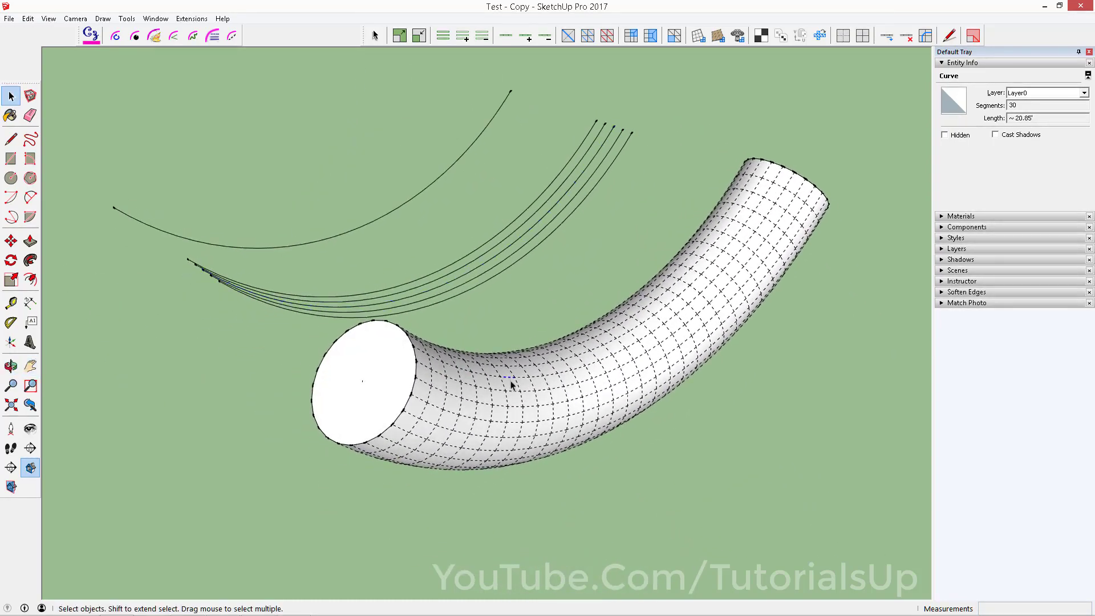
drag(630, 457, 551, 373)
Select the tube's circular end face and try scaling it, then cancel
click(481, 423)
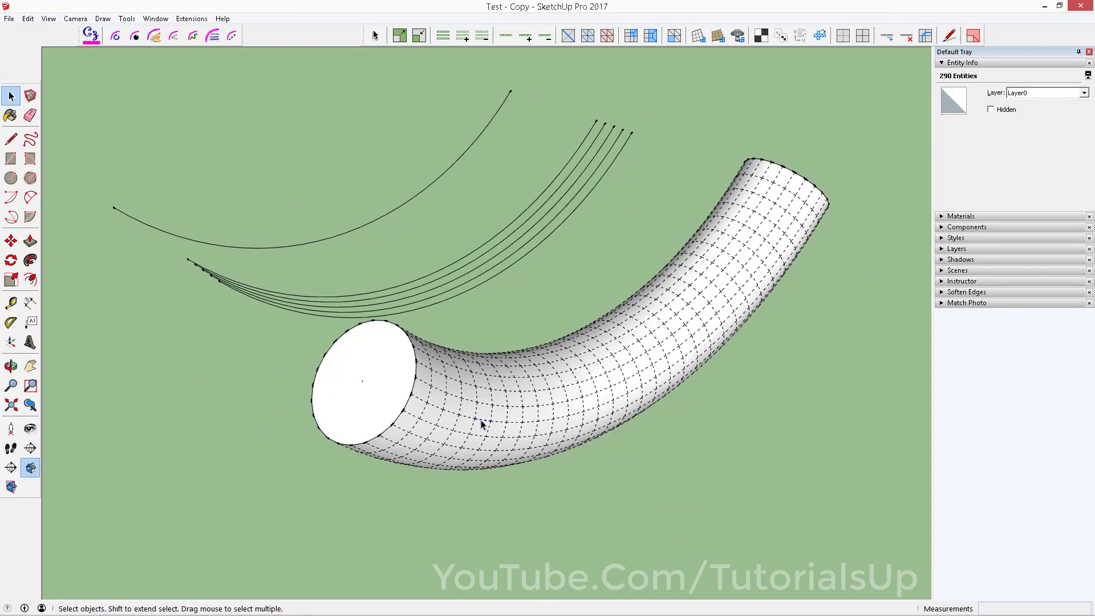
double_click(408, 396)
middle_drag(412, 400, 510, 379)
key(s)
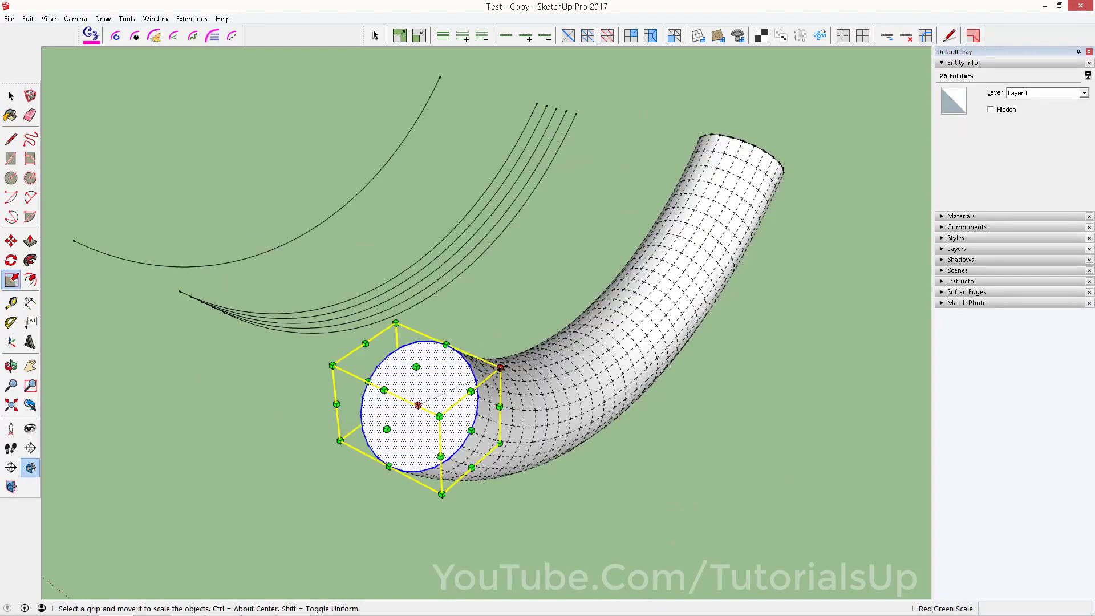
drag(500, 368, 587, 325)
mouse_move(502, 371)
middle_down()
mouse_move(557, 374)
mouse_move(553, 416)
mouse_move(471, 318)
middle_up()
key(Escape)
key(space)
scroll(499, 415, up, 3)
scroll(500, 415, down, 3)
Select all the tube's edges and briefly try Curvizard Edge Properties
click(501, 435)
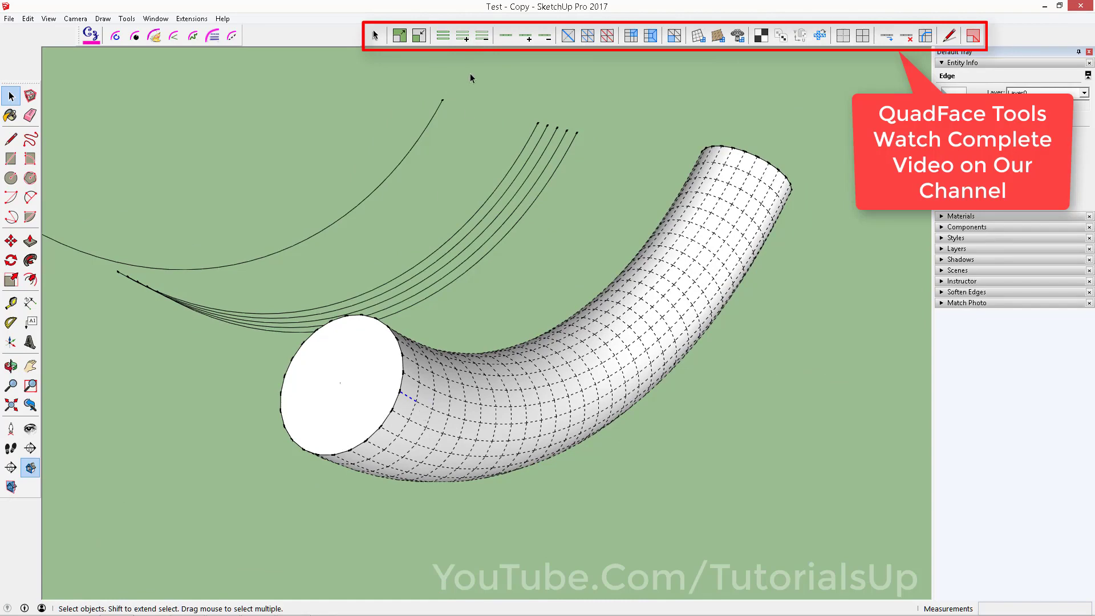
click(444, 36)
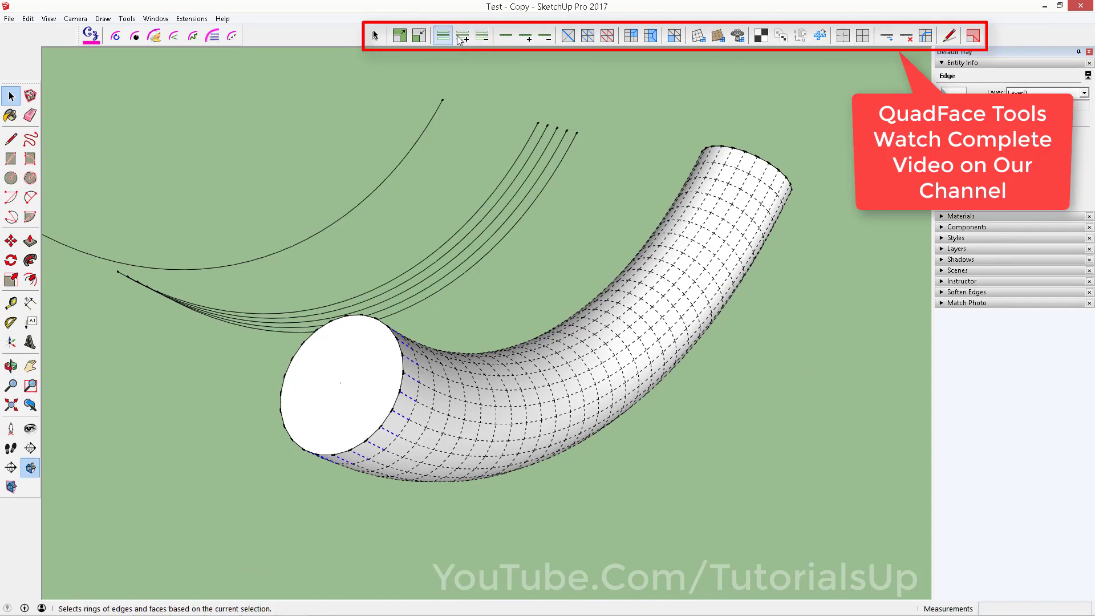
click(460, 37)
middle_drag(484, 306, 511, 328)
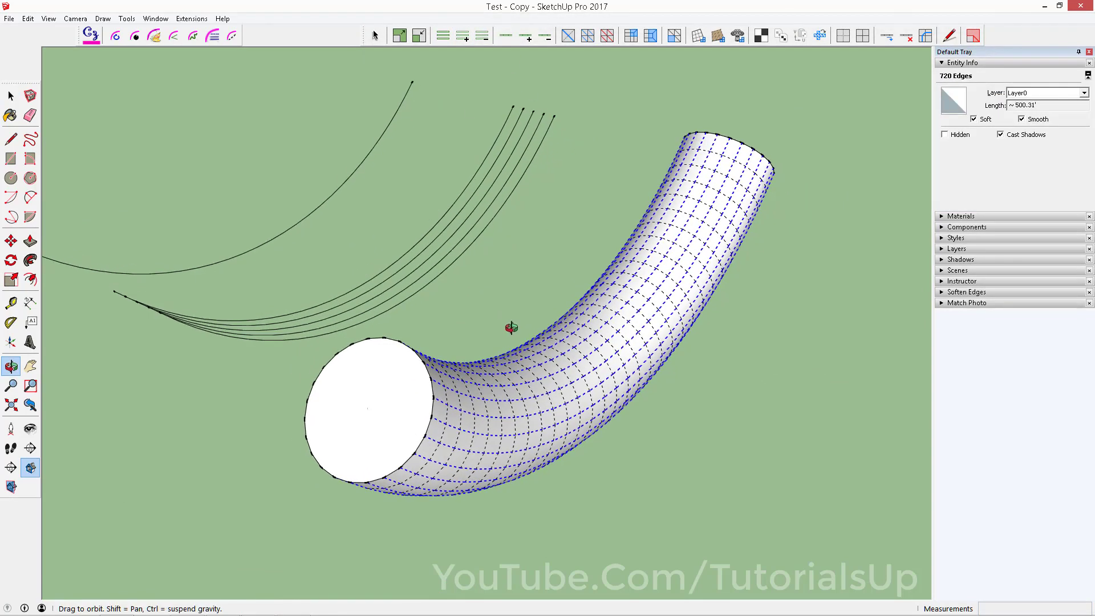
click(114, 37)
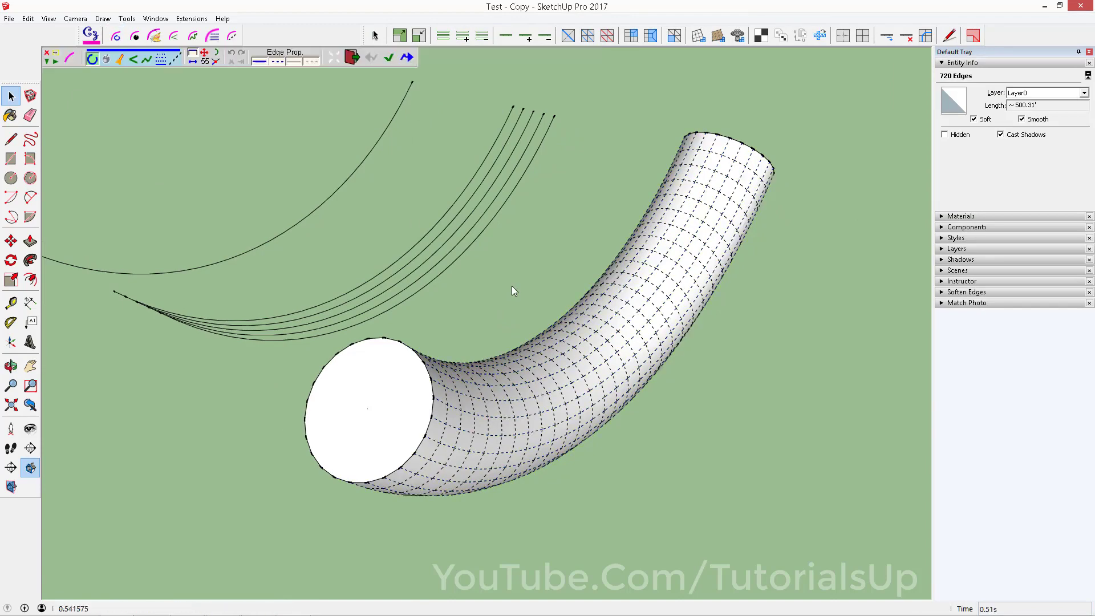
key(space)
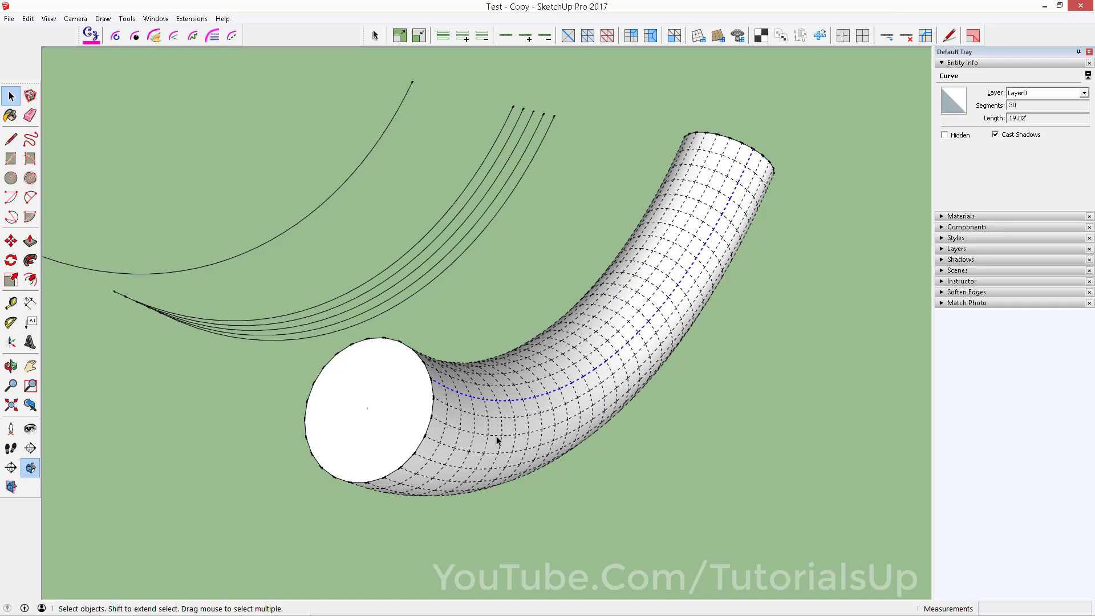
Scale one tube end face up to widen the open end
click(338, 392)
key(s)
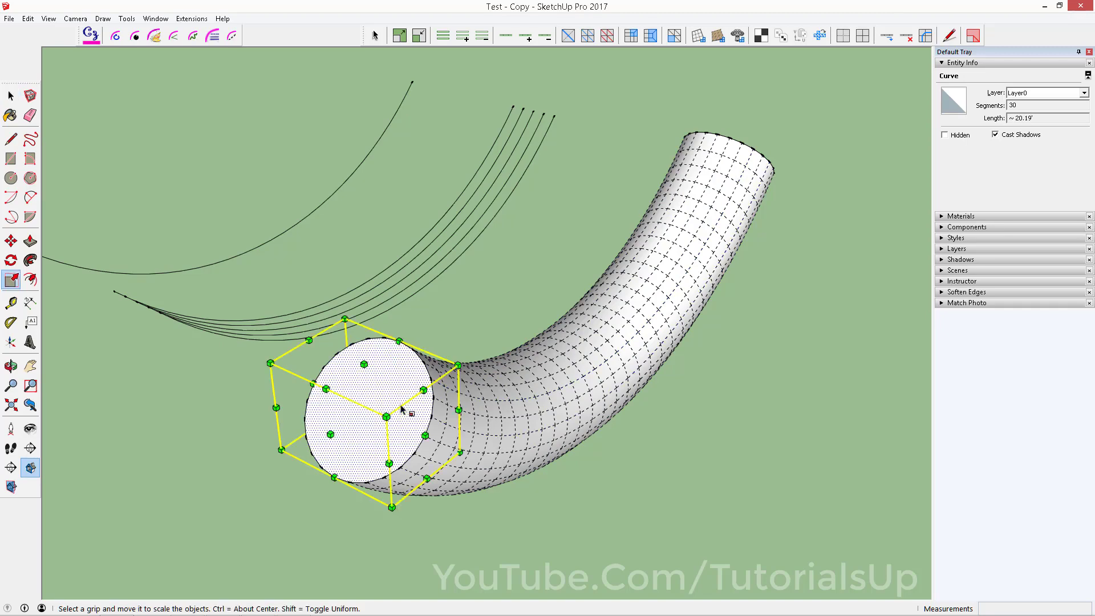
drag(458, 365, 577, 306)
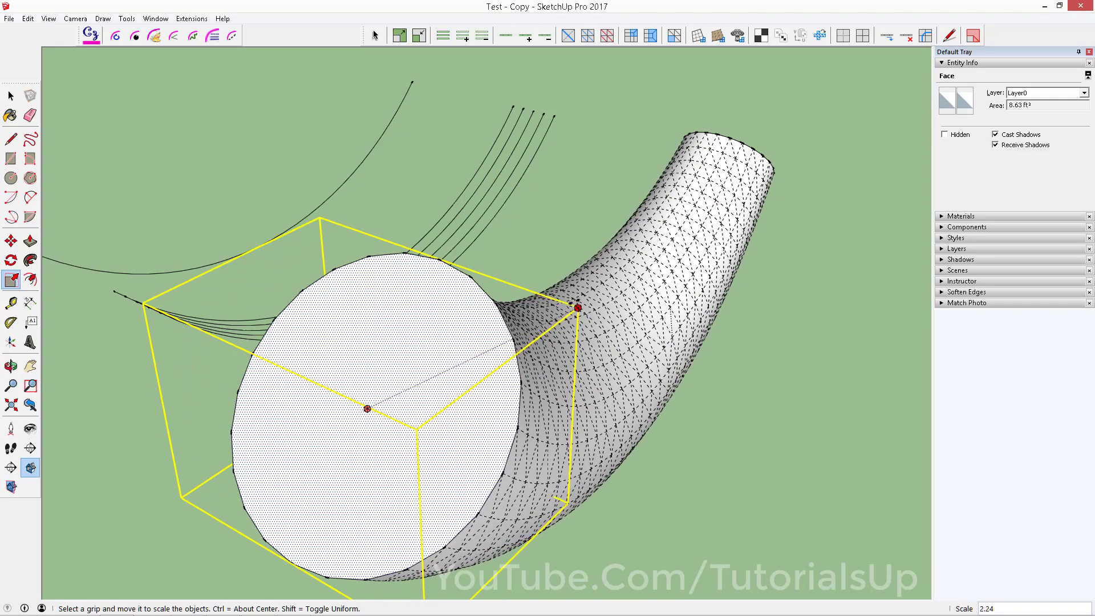
key(space)
mouse_move(570, 274)
middle_down()
mouse_move(290, 281)
mouse_move(416, 342)
mouse_move(579, 392)
middle_up()
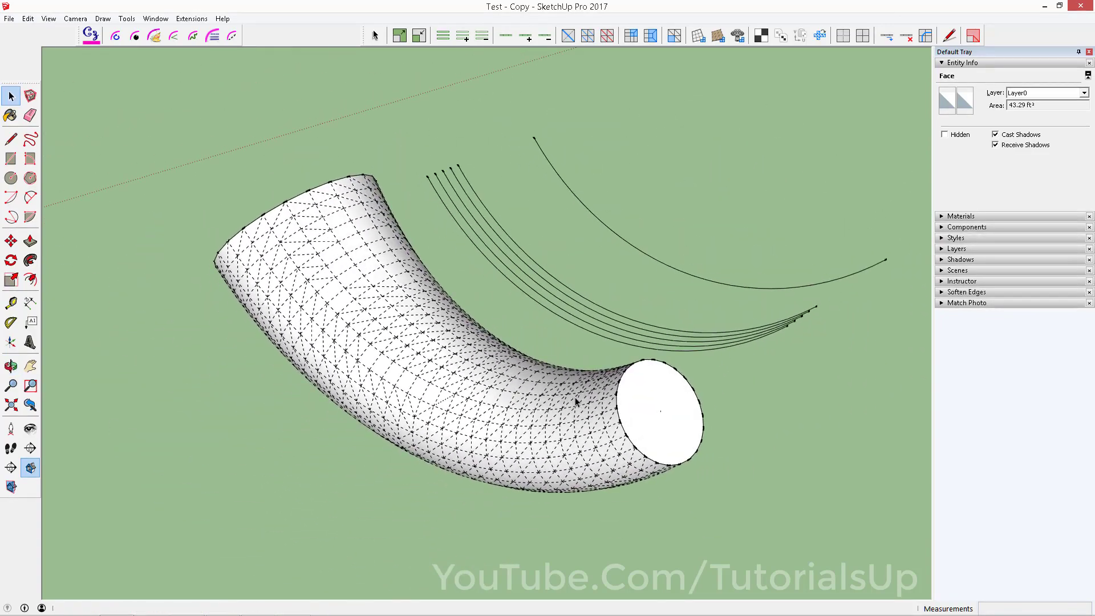
Scale the other end face down into a narrow tip, forming the horn
click(677, 431)
key(s)
drag(730, 373, 685, 387)
mouse_move(685, 387)
middle_down()
mouse_move(589, 430)
mouse_move(561, 388)
mouse_move(734, 372)
middle_up()
key(space)
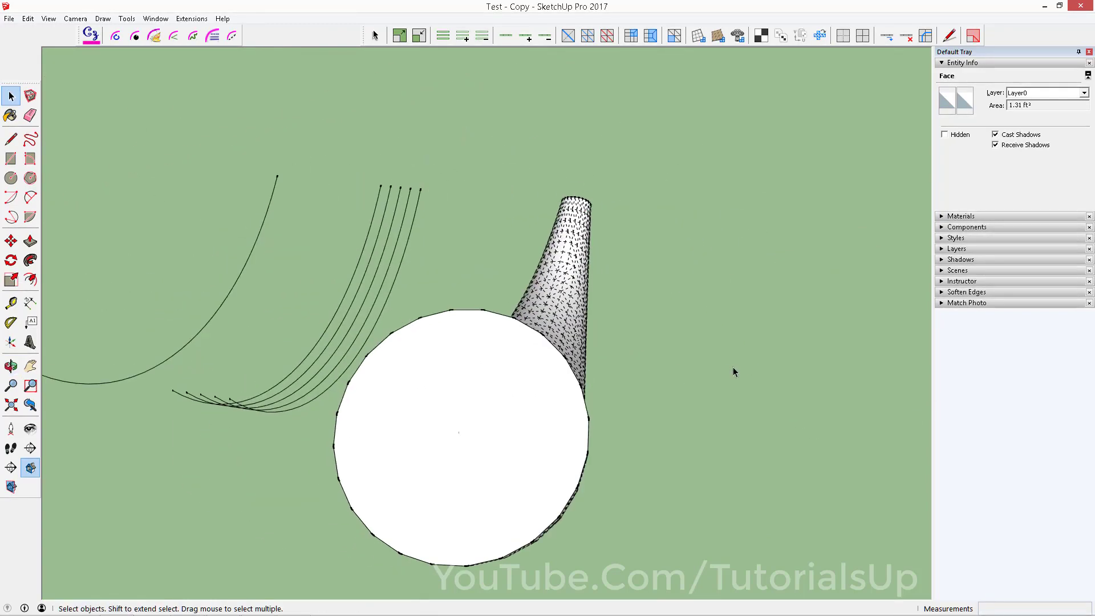
scroll(734, 372, down, 2)
click(734, 371)
mouse_move(518, 378)
middle_down()
mouse_move(400, 360)
mouse_move(360, 329)
mouse_move(474, 342)
mouse_move(560, 371)
mouse_move(507, 350)
mouse_move(517, 355)
middle_up()
Frame the zigzag polyline and S-curve, then start Curvizard Make Curves in Edge by Edge mode
scroll(474, 378, down, 2)
scroll(517, 355, up, 1)
scroll(511, 357, up, 3)
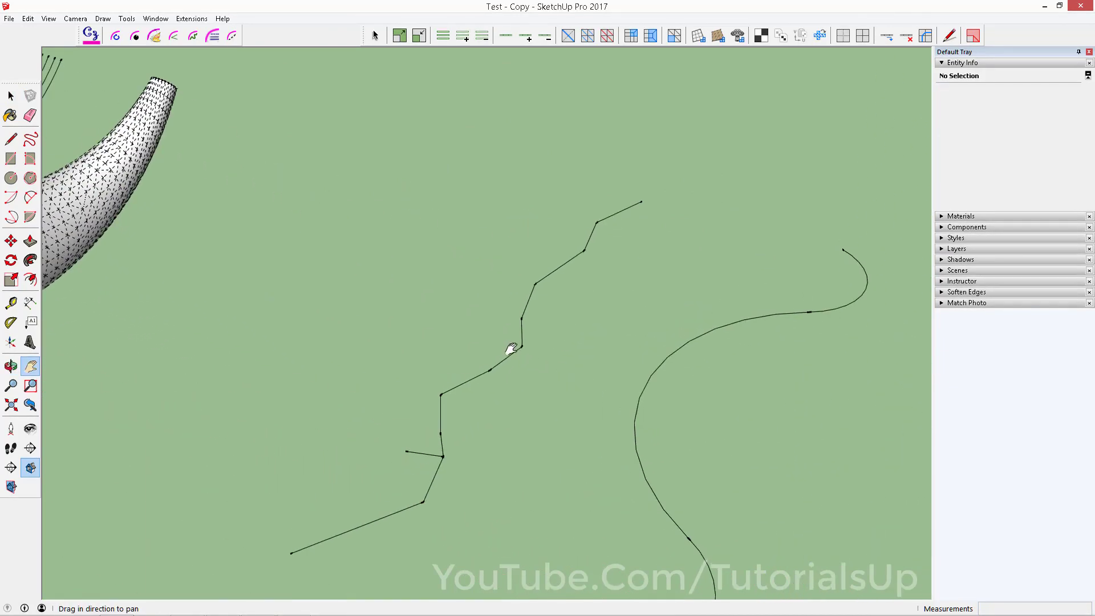
drag(511, 350, 508, 308)
scroll(508, 309, down, 2)
mouse_move(515, 309)
middle_down()
mouse_move(496, 378)
mouse_move(451, 302)
middle_up()
click(117, 37)
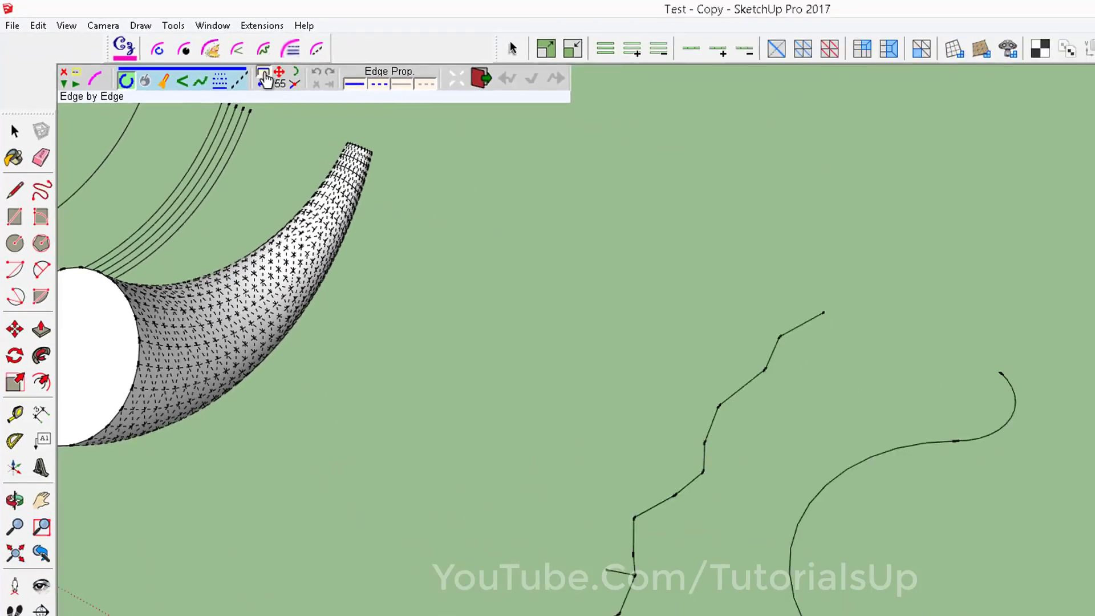
Pick S-curve and zigzag segments in Edge by Edge mode, then clear them
click(752, 421)
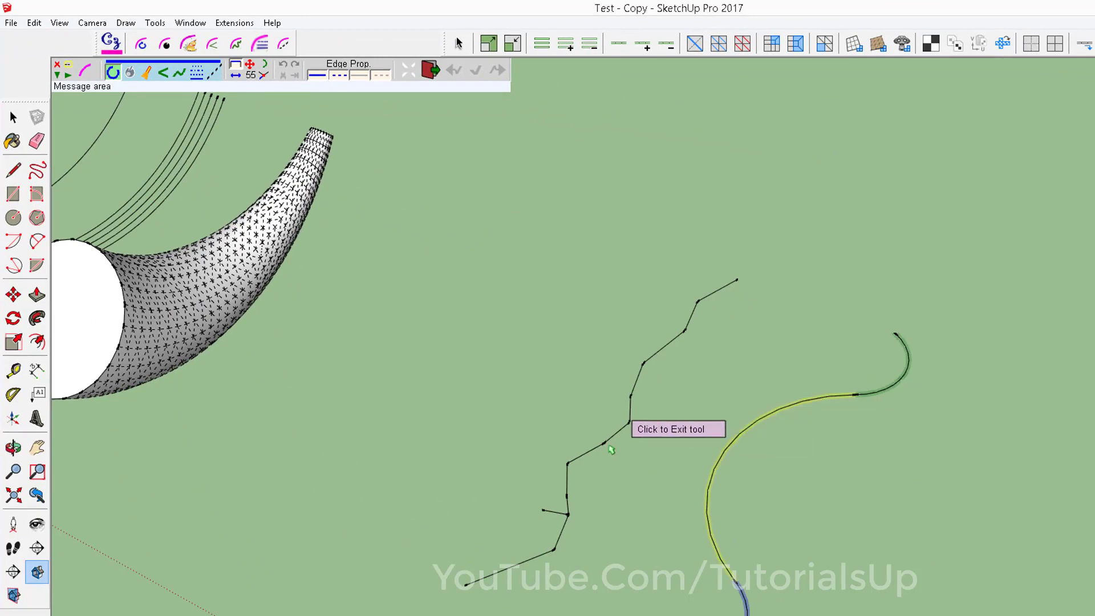
click(632, 403)
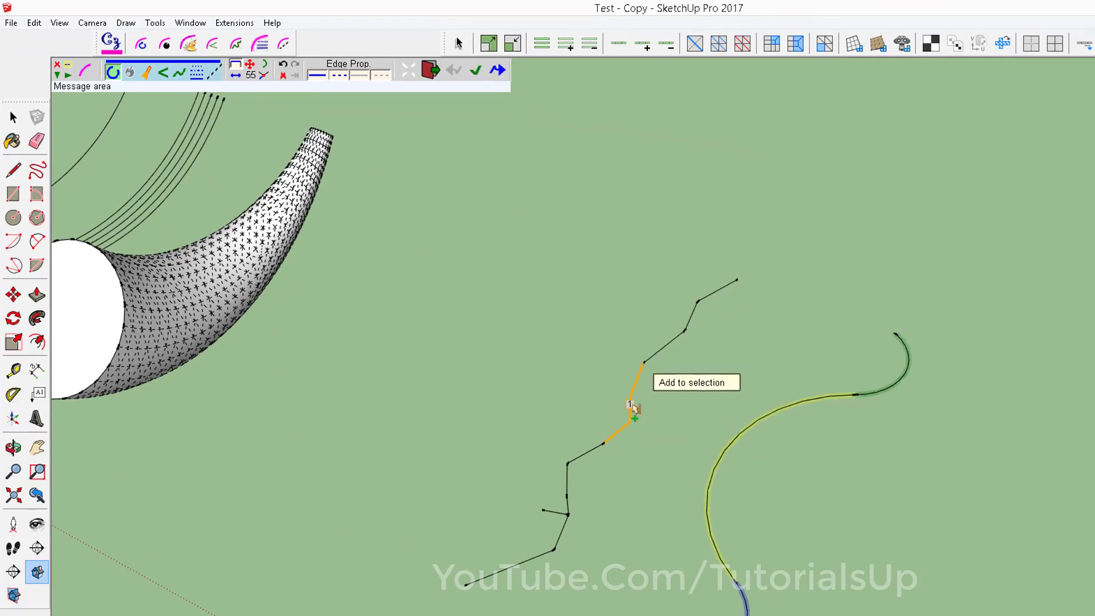
click(717, 292)
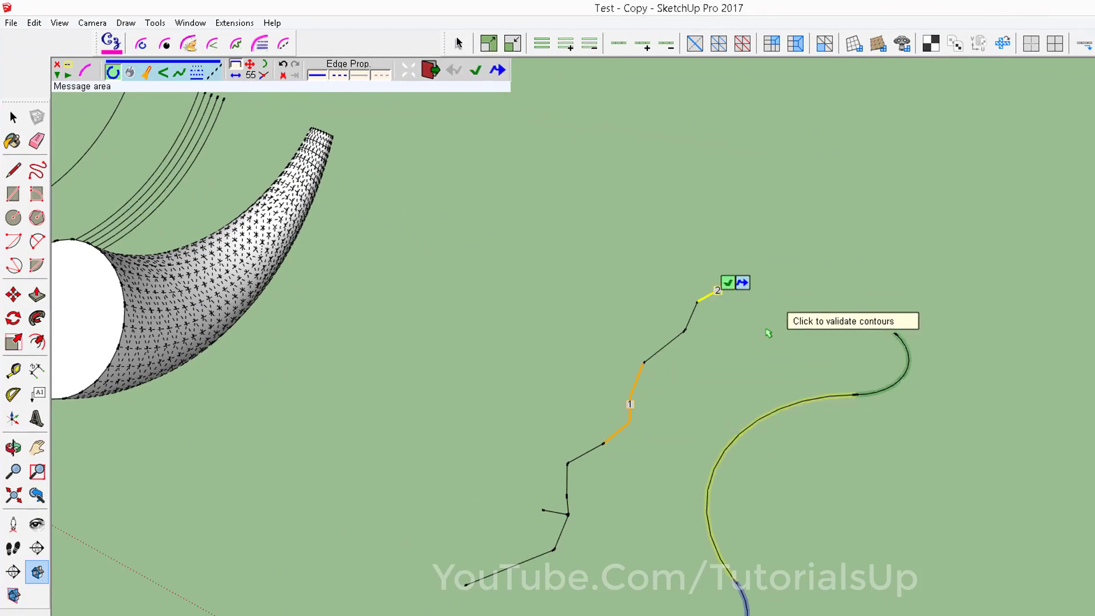
click(365, 122)
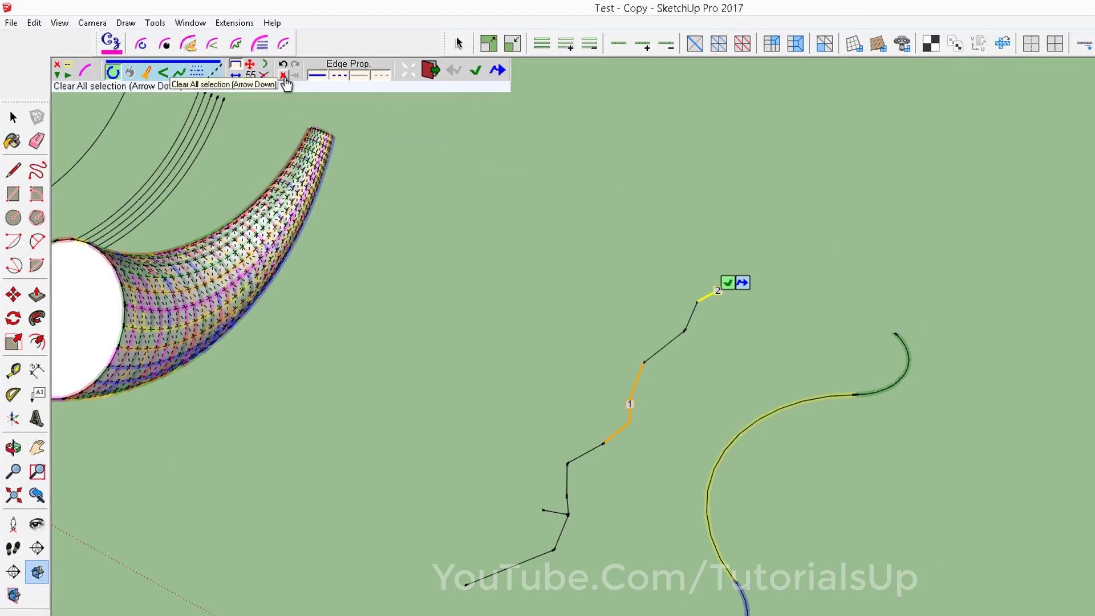
click(284, 78)
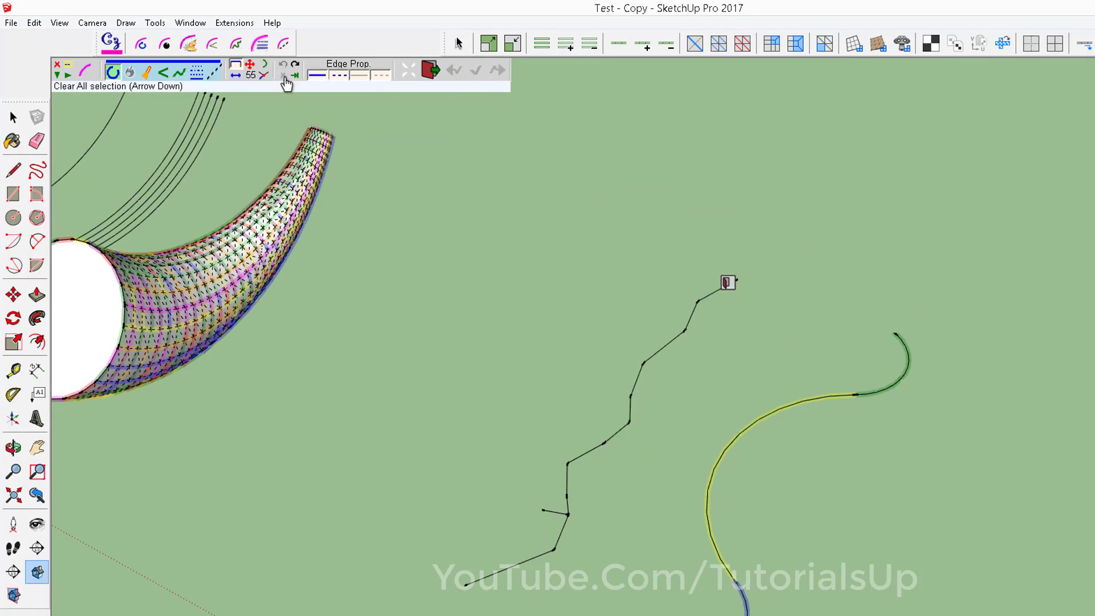
Extend-select the connected zigzag and S-curve parts, undoing the last addition
click(252, 72)
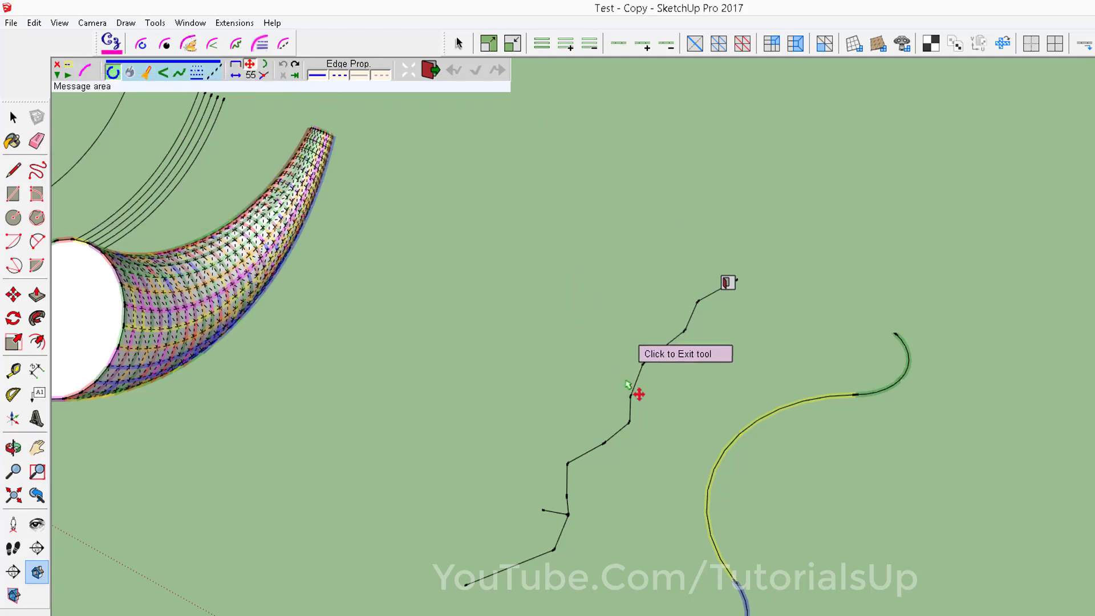
click(641, 386)
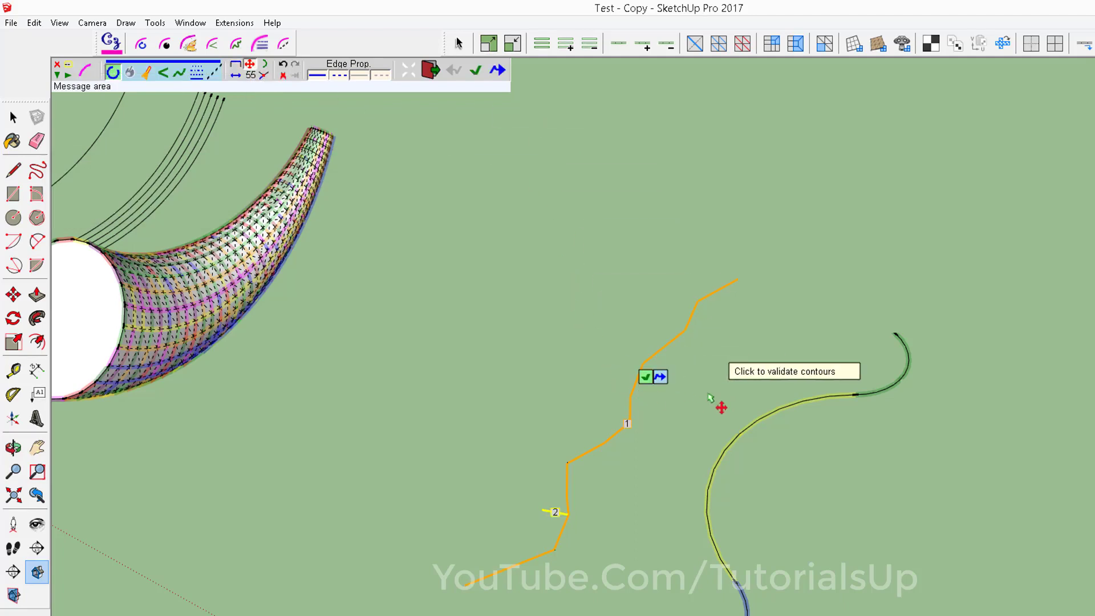
click(284, 80)
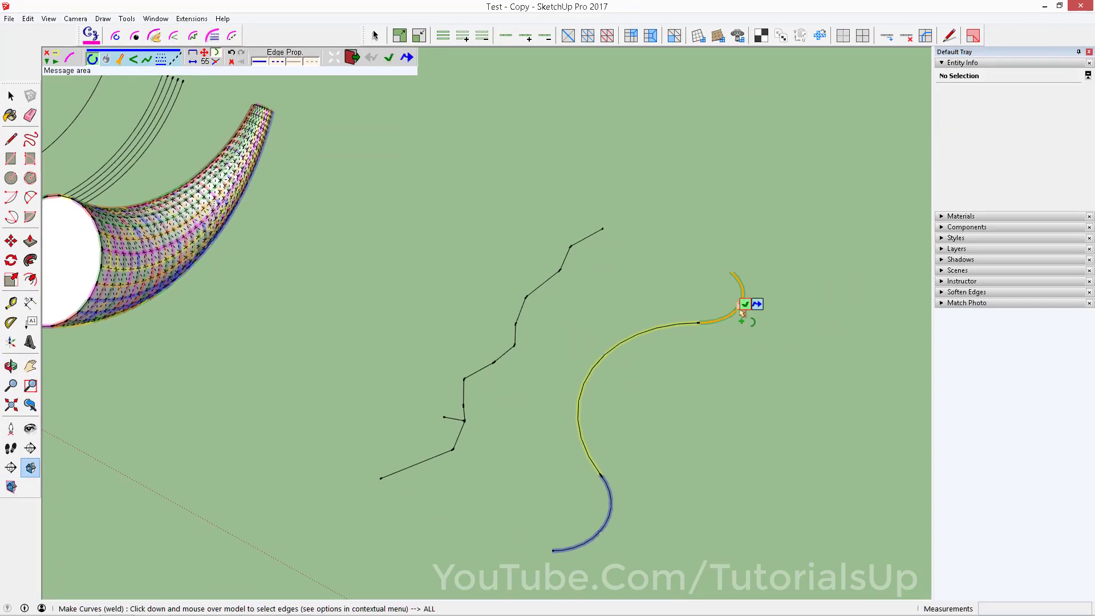
click(646, 338)
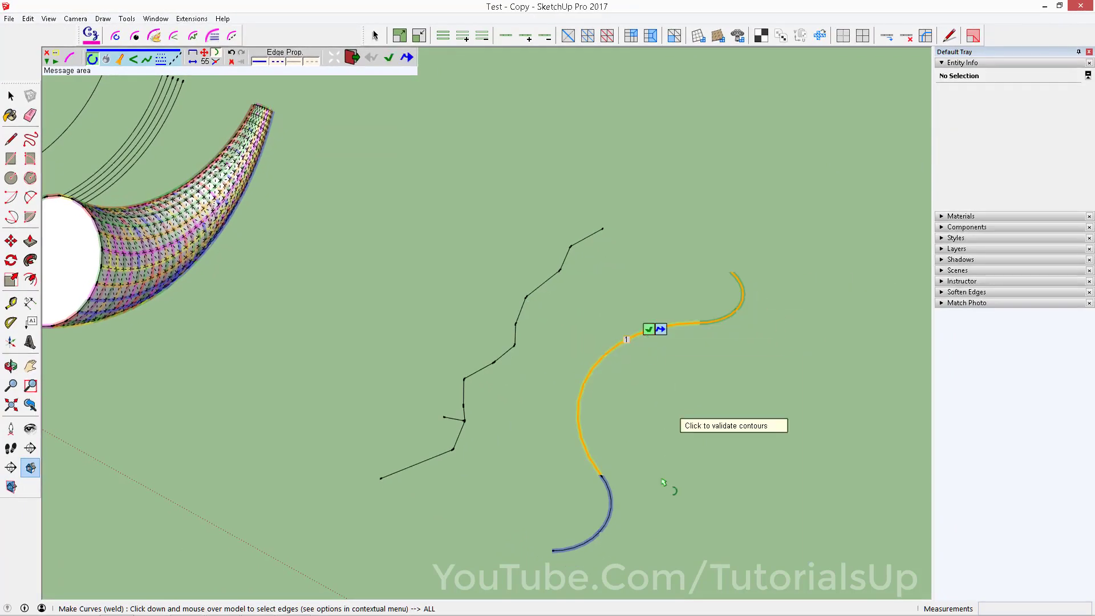
click(615, 507)
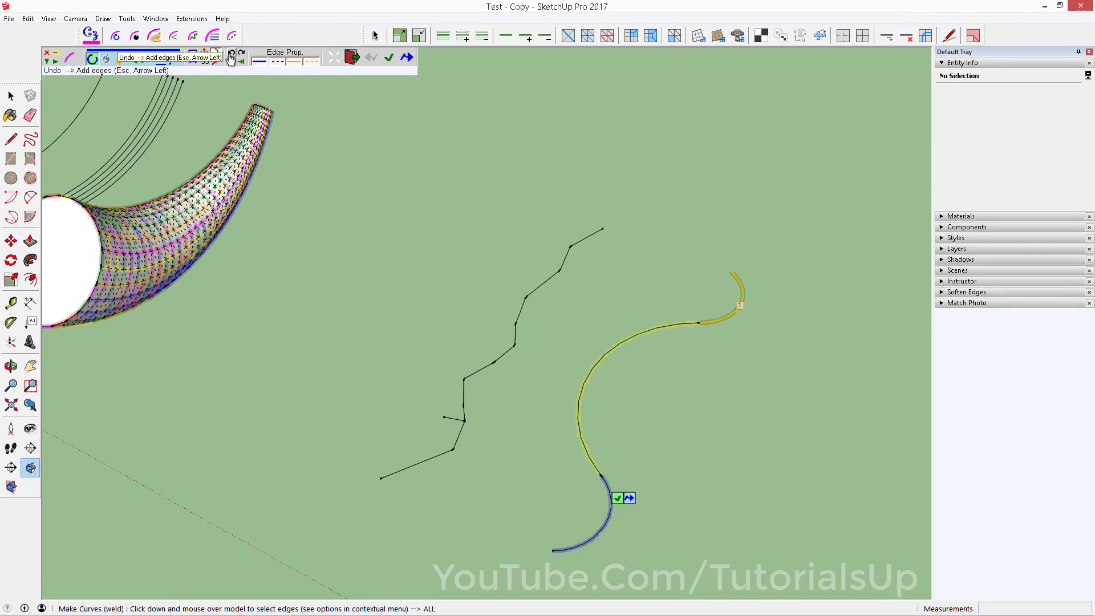
click(230, 57)
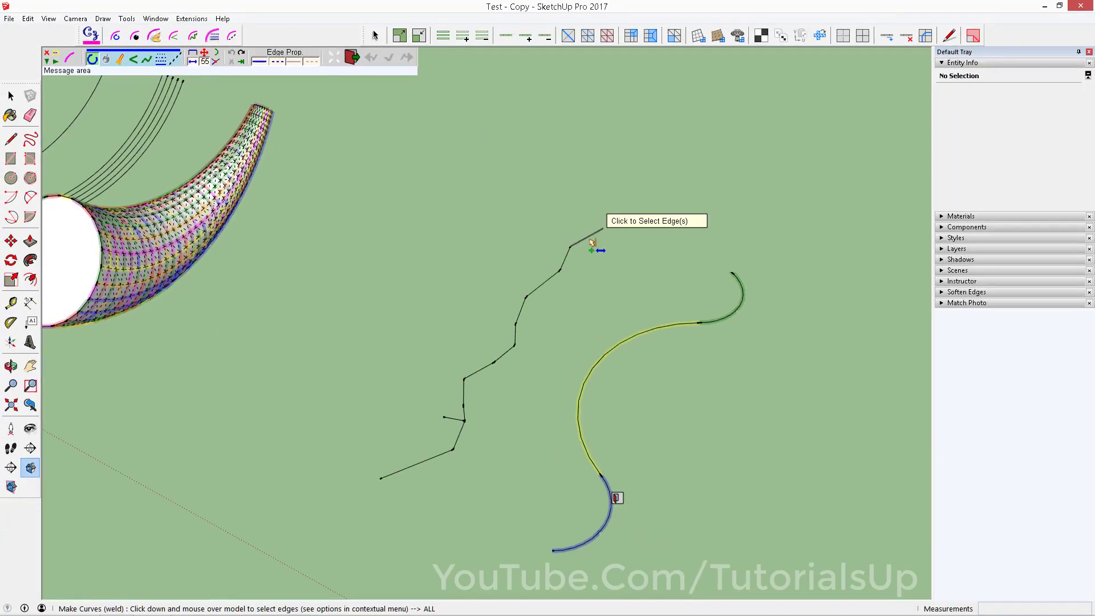
Follow-select the zigzag, validate it, and set the Follow mode max angle to 40°
click(591, 240)
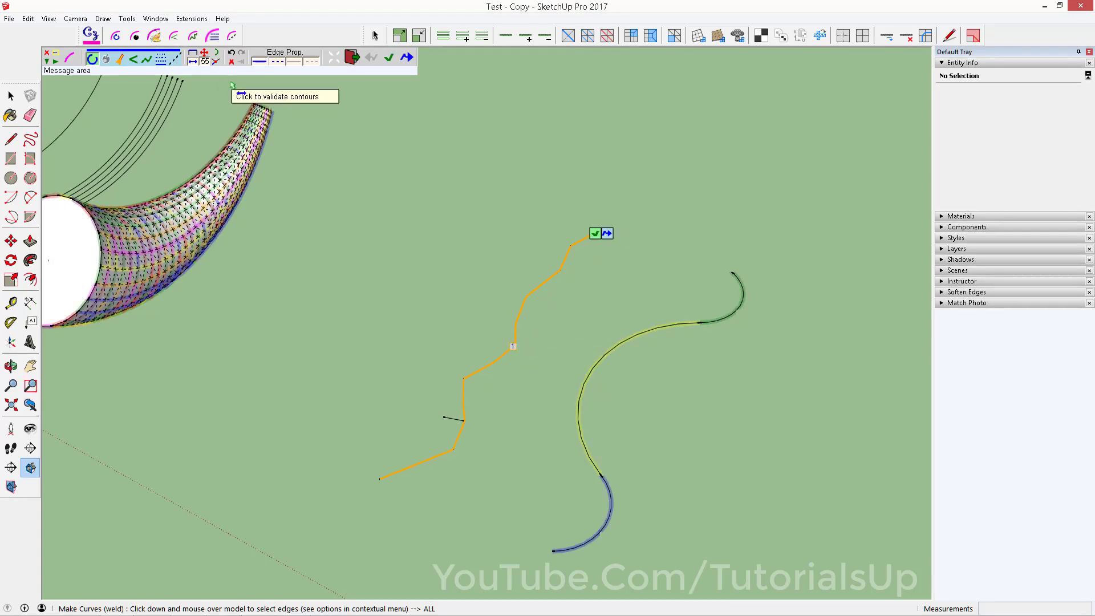
middle_drag(555, 323, 526, 355)
click(526, 355)
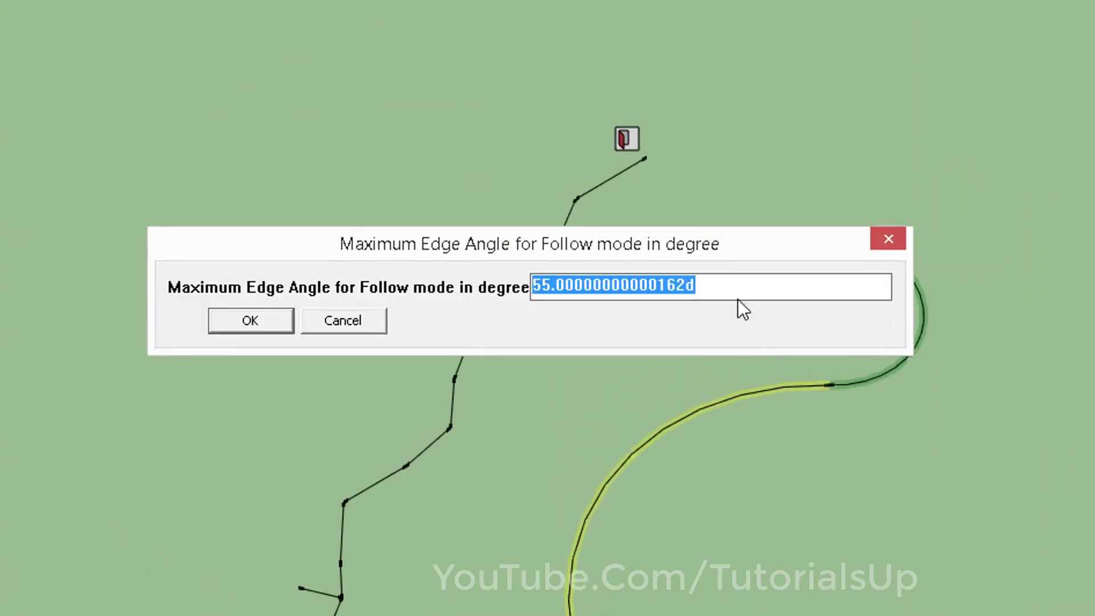
text(40)
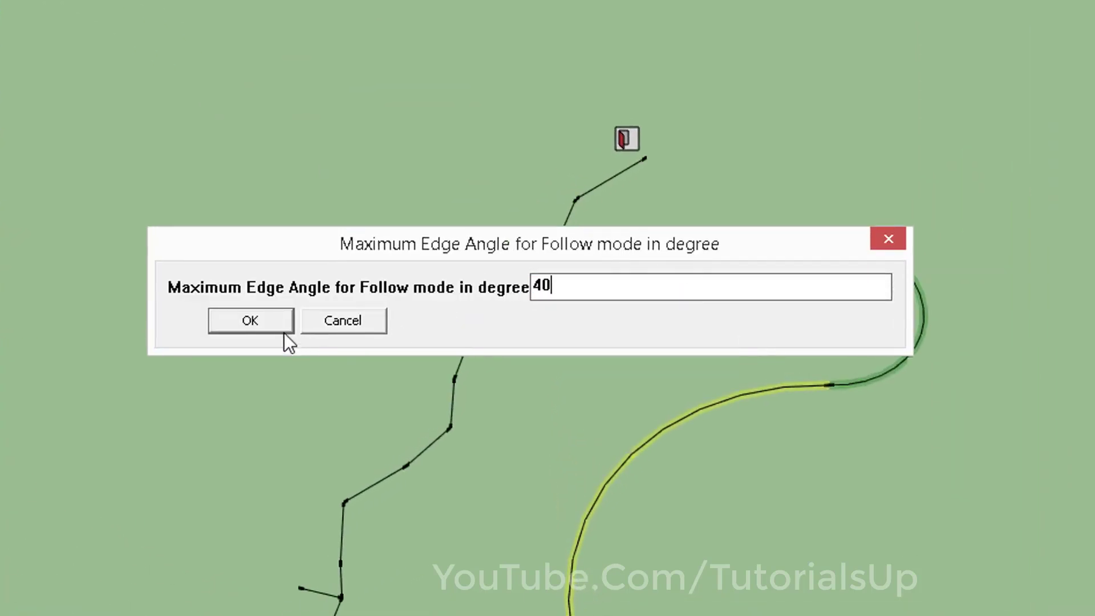
click(284, 332)
Select the polyline from its top end and validate it as a contour
click(633, 142)
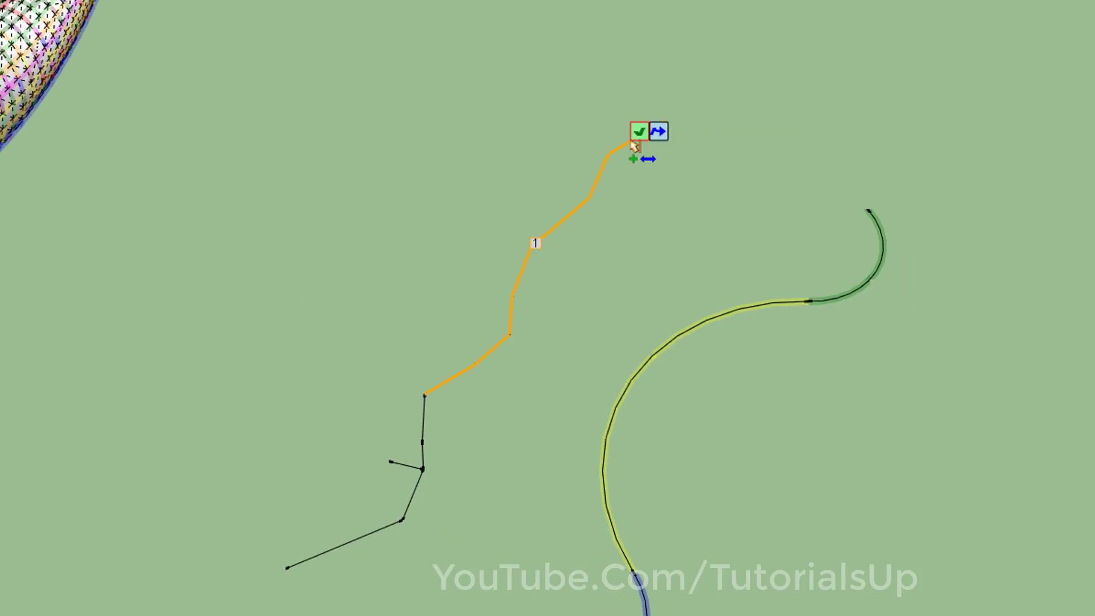
click(427, 394)
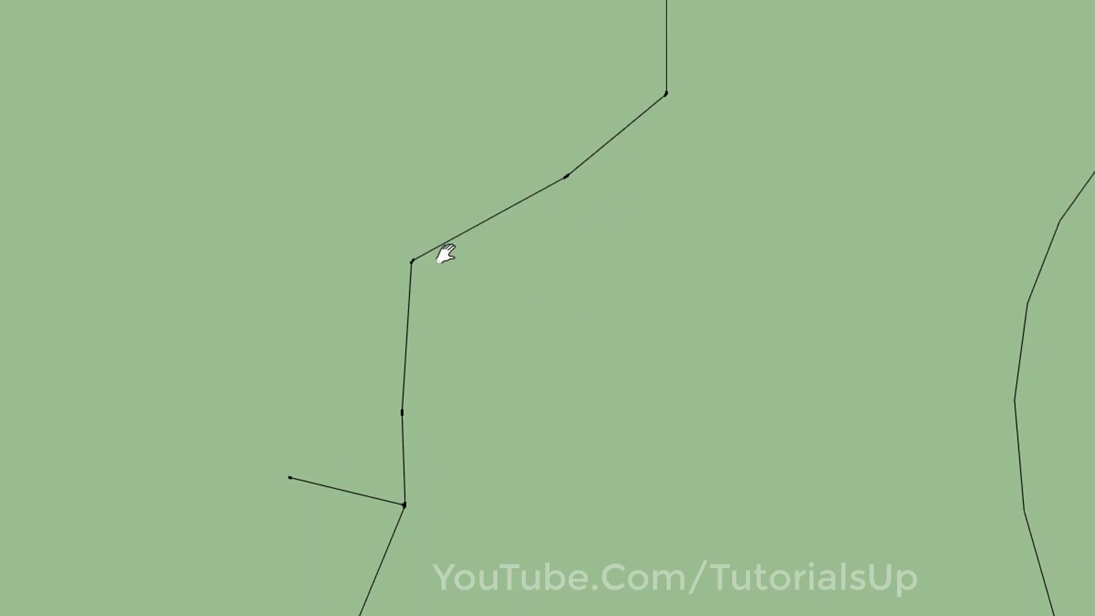
scroll(439, 250, down, 2)
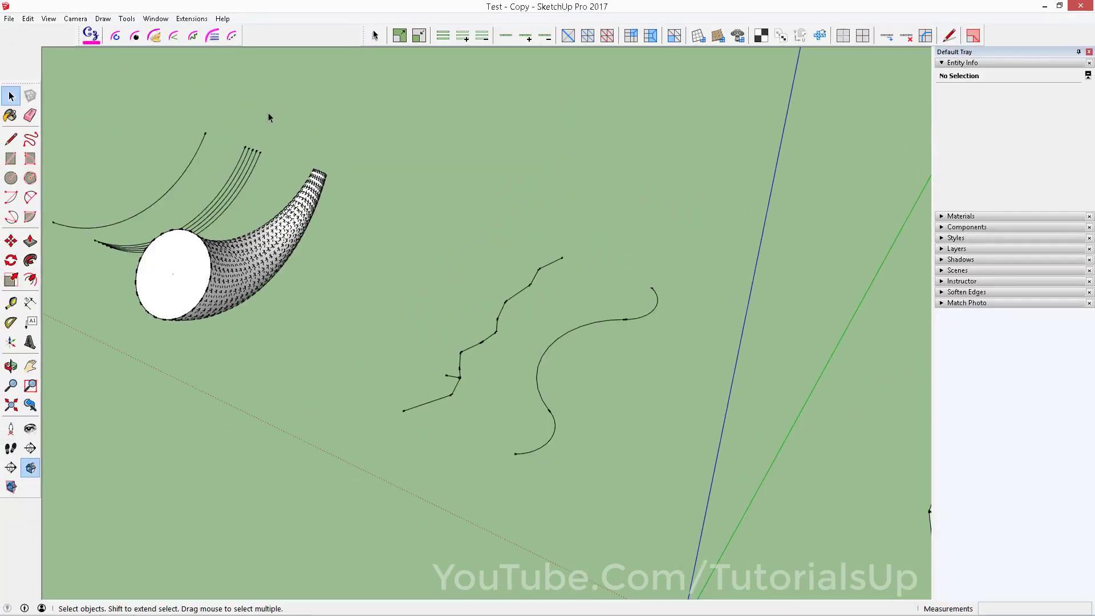
With Follow angle 55°, enable Stop at edge crossings and select the zigzag to the junction
click(116, 38)
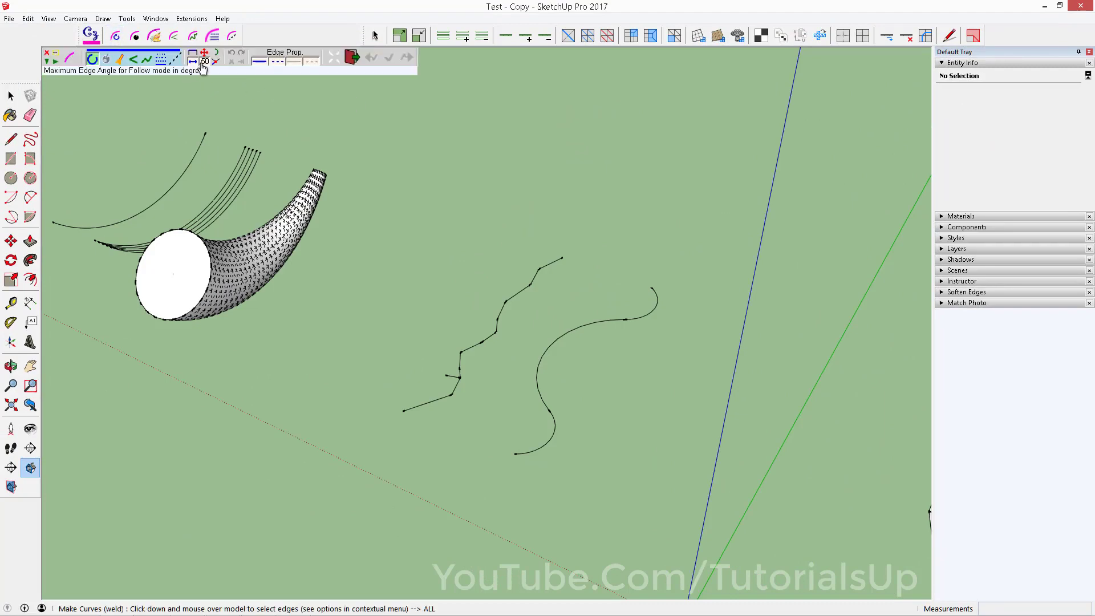
click(204, 62)
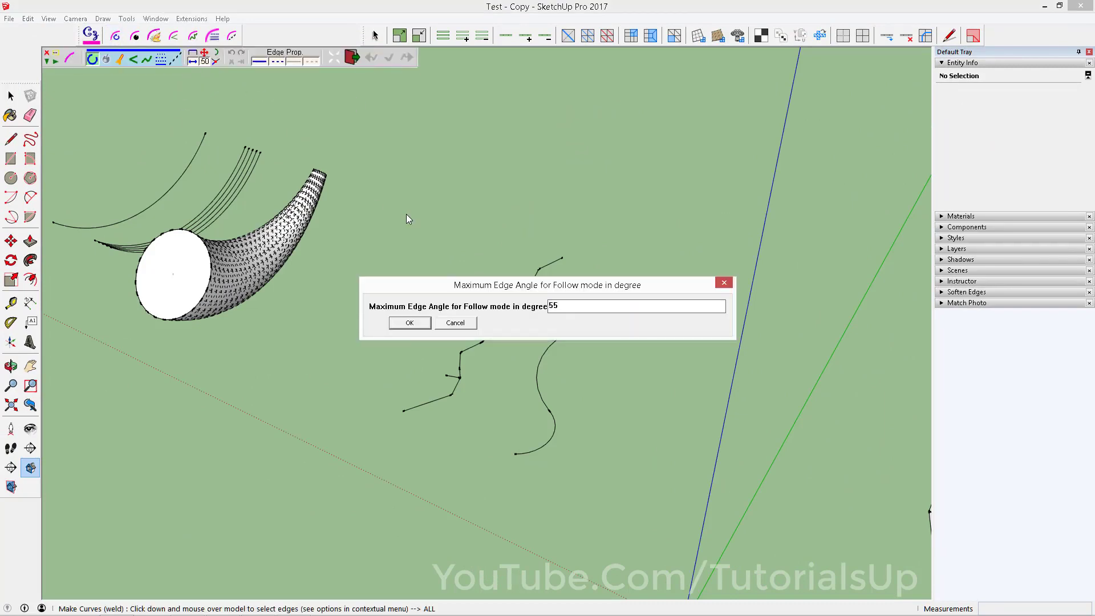
click(422, 328)
click(520, 299)
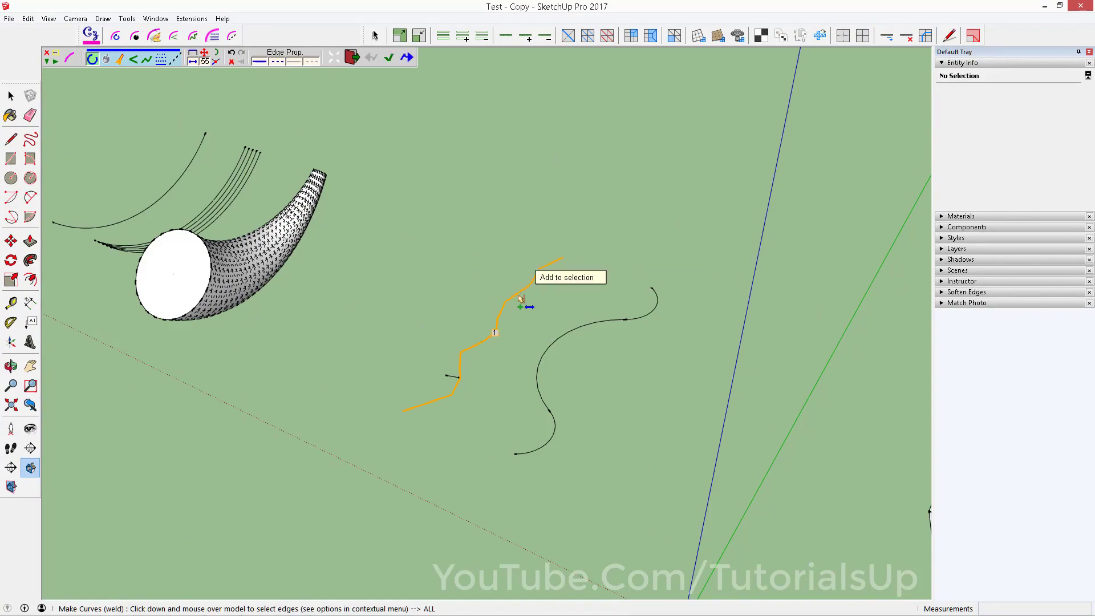
mouse_move(519, 301)
middle_down()
mouse_move(471, 374)
mouse_move(522, 295)
mouse_move(487, 342)
middle_up()
scroll(487, 343, up, 2)
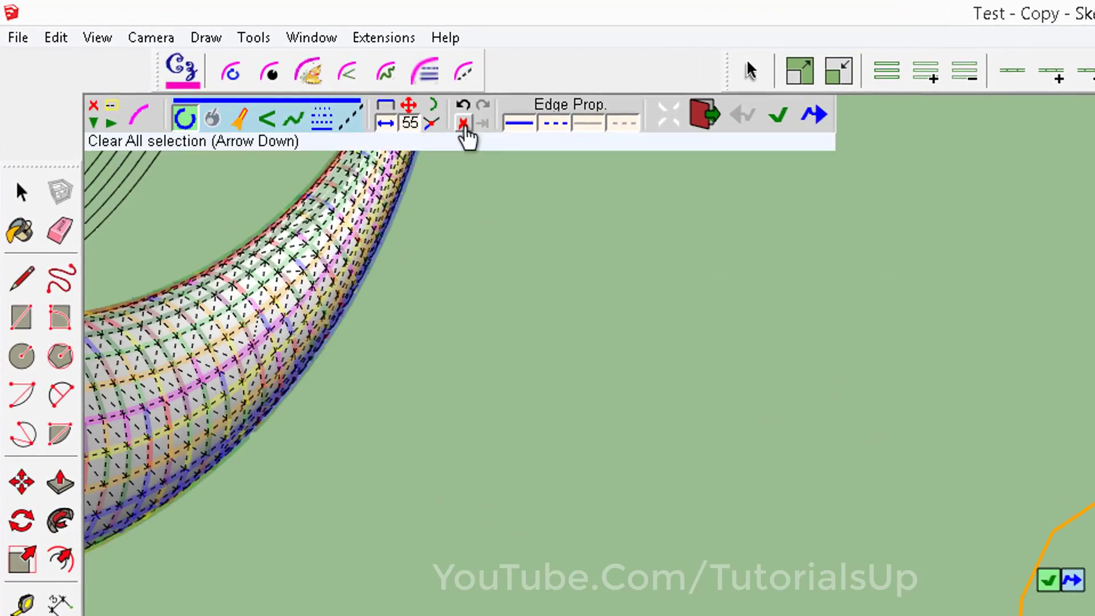
click(464, 126)
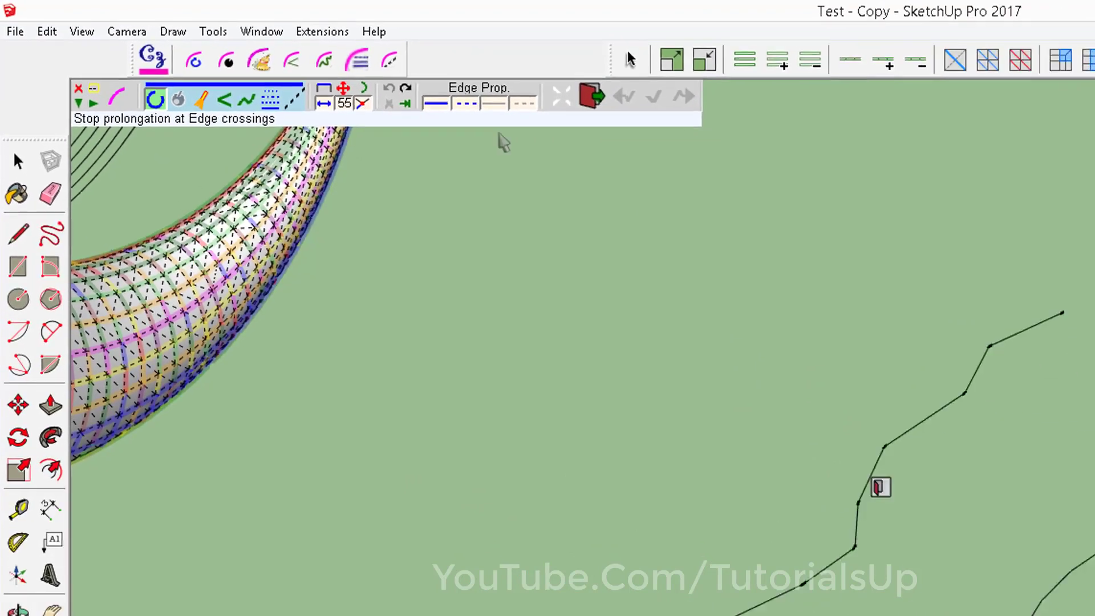
click(552, 253)
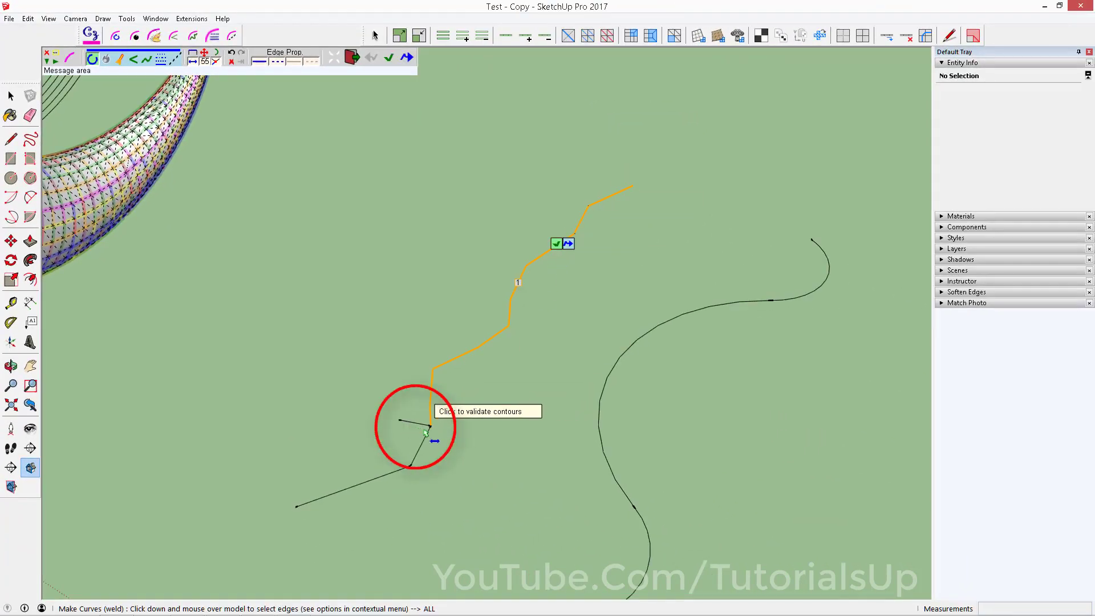
click(232, 61)
key(space)
Explode the lone left curve into separate edges with Curvizard Explode Curves
mouse_move(584, 330)
shift+middle_down()
mouse_move(526, 430)
mouse_move(585, 404)
shift+middle_up()
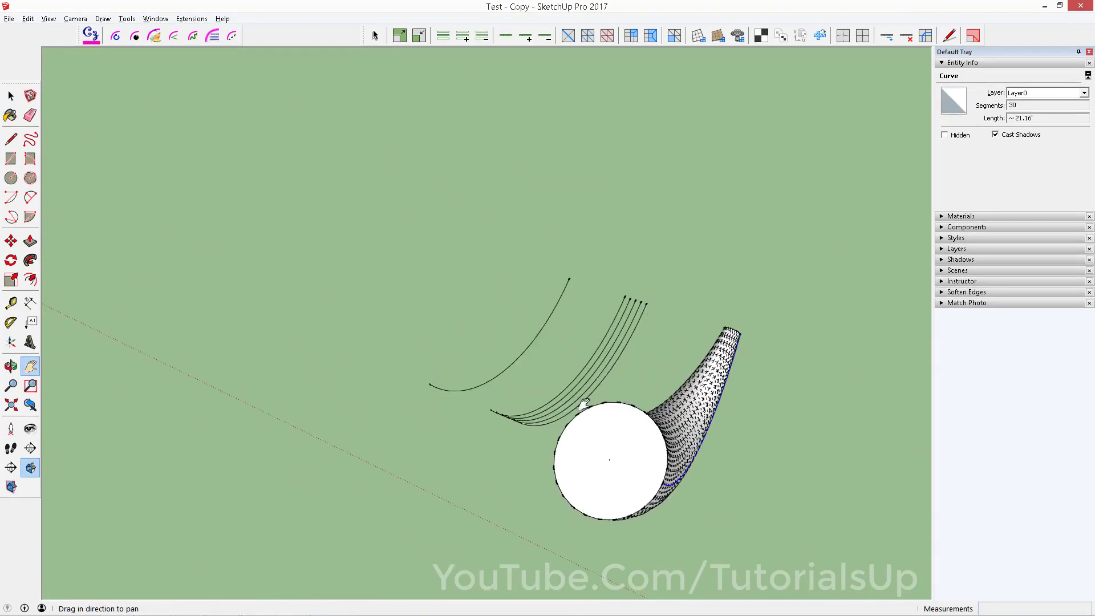
scroll(584, 405, down, 1)
scroll(472, 345, up, 2)
scroll(511, 384, up, 1)
scroll(557, 427, up, 1)
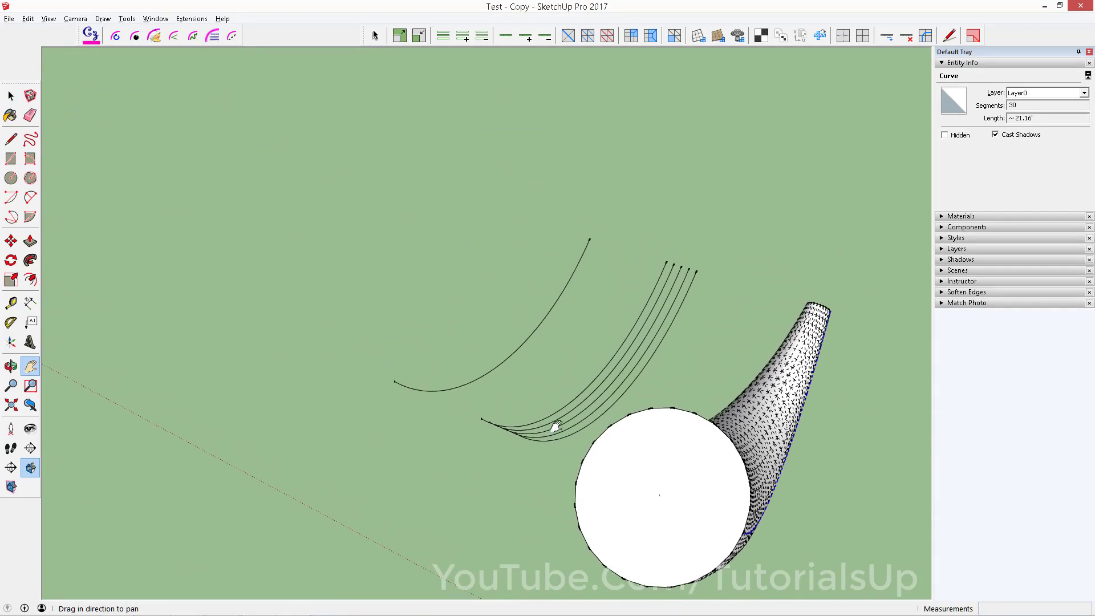
scroll(528, 428, up, 1)
scroll(516, 428, up, 2)
mouse_move(516, 428)
mouse_down()
mouse_move(556, 455)
mouse_move(332, 374)
mouse_move(391, 386)
mouse_up()
scroll(555, 454, up, 1)
key(space)
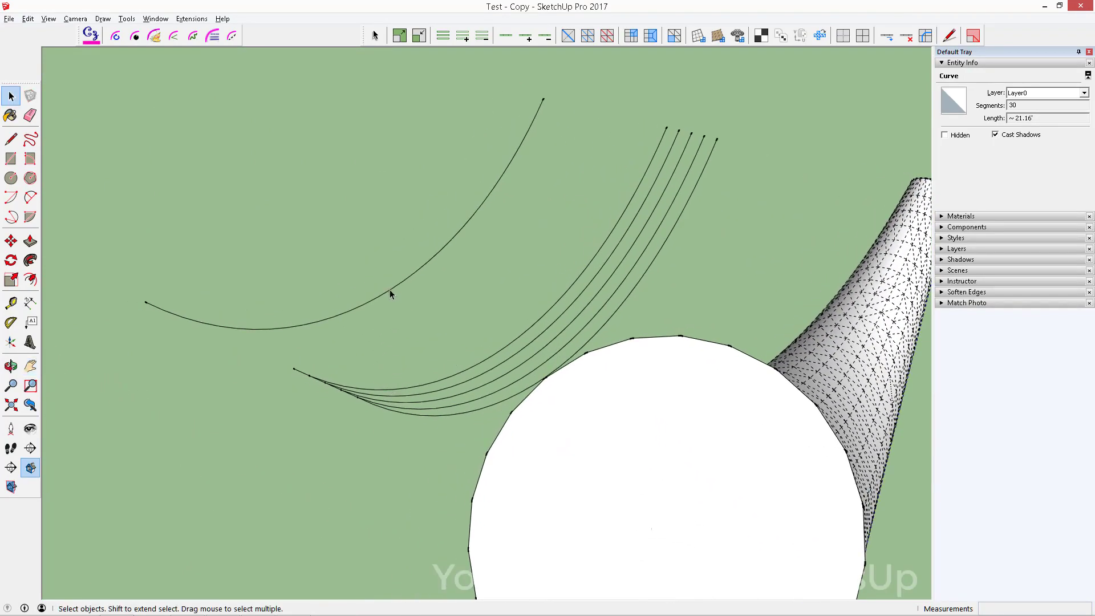
click(391, 293)
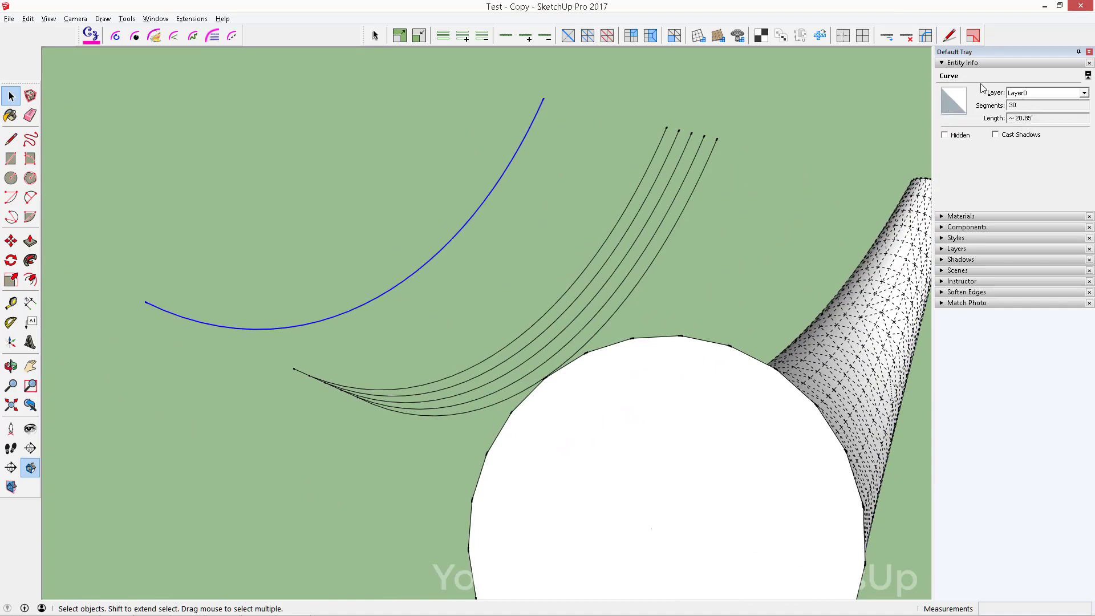
click(137, 37)
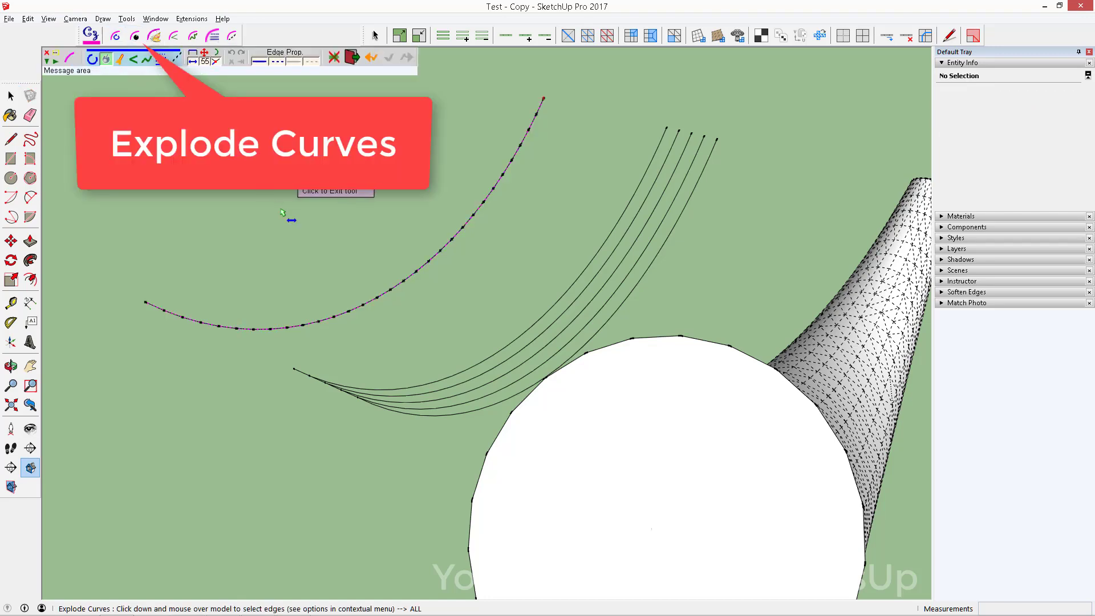
key(space)
Explode the five box-selected parallel curves into loose edges and check a single edge
click(422, 289)
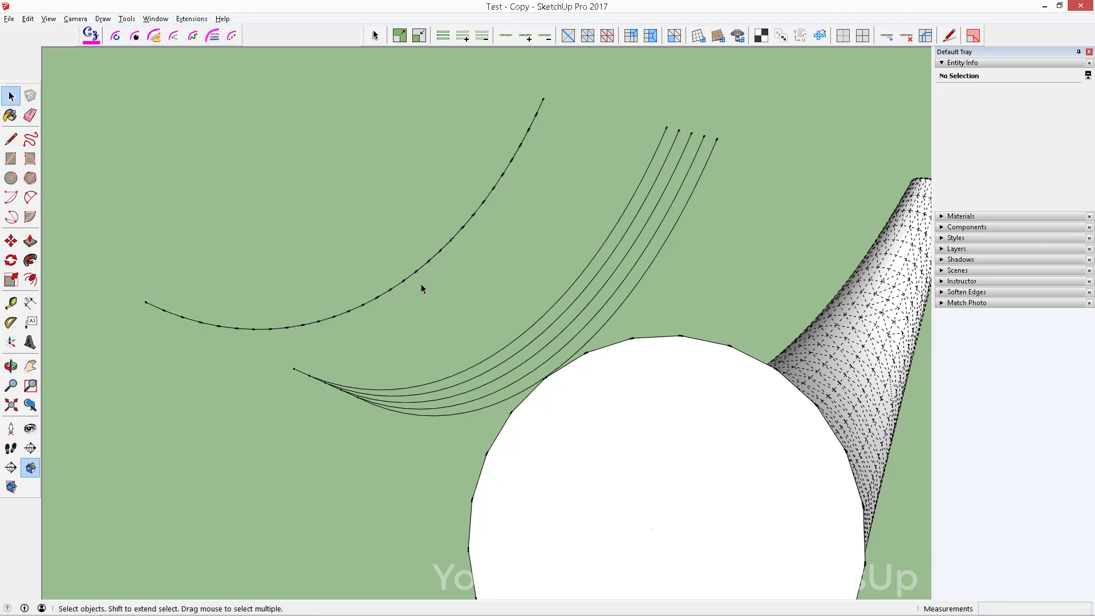
mouse_move(453, 341)
middle_down()
mouse_move(599, 360)
mouse_move(536, 351)
mouse_move(531, 250)
middle_up()
drag(459, 155, 594, 447)
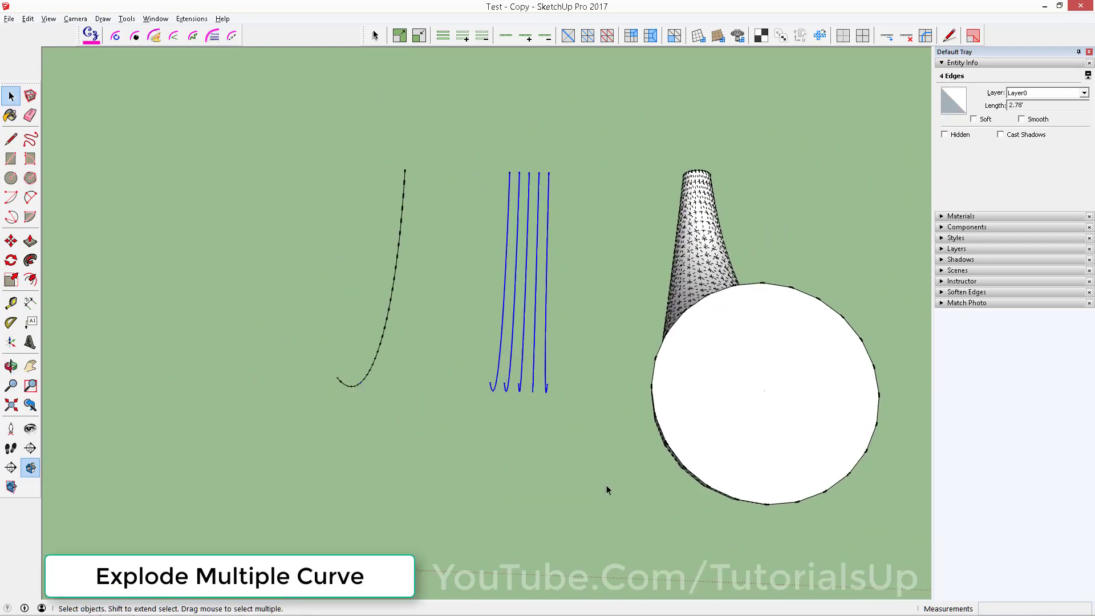
mouse_move(685, 387)
middle_down()
mouse_move(500, 371)
mouse_move(516, 460)
mouse_move(543, 472)
middle_up()
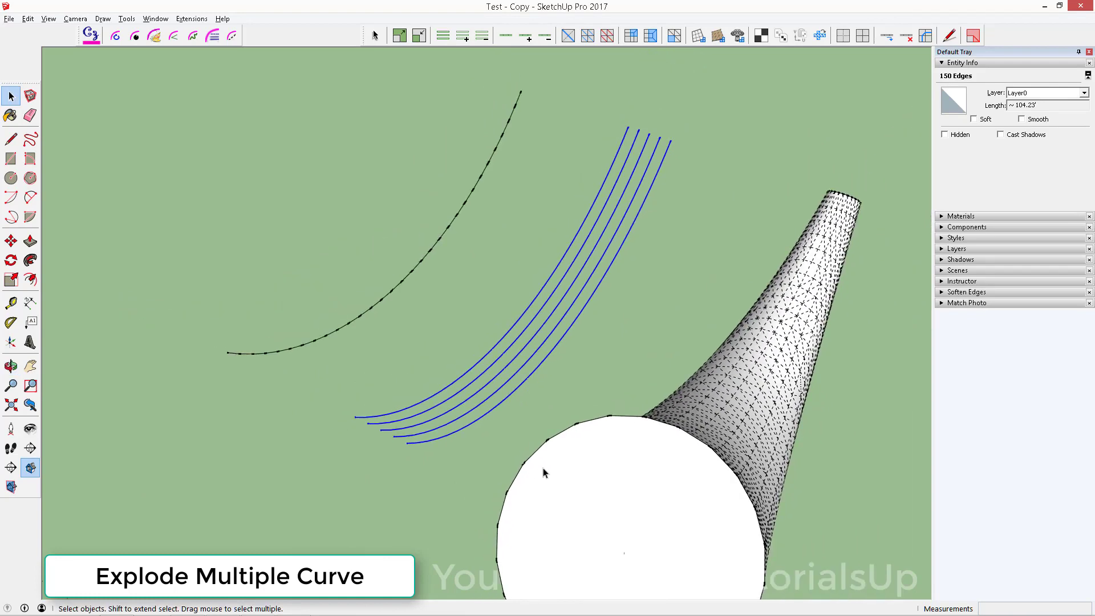
click(117, 38)
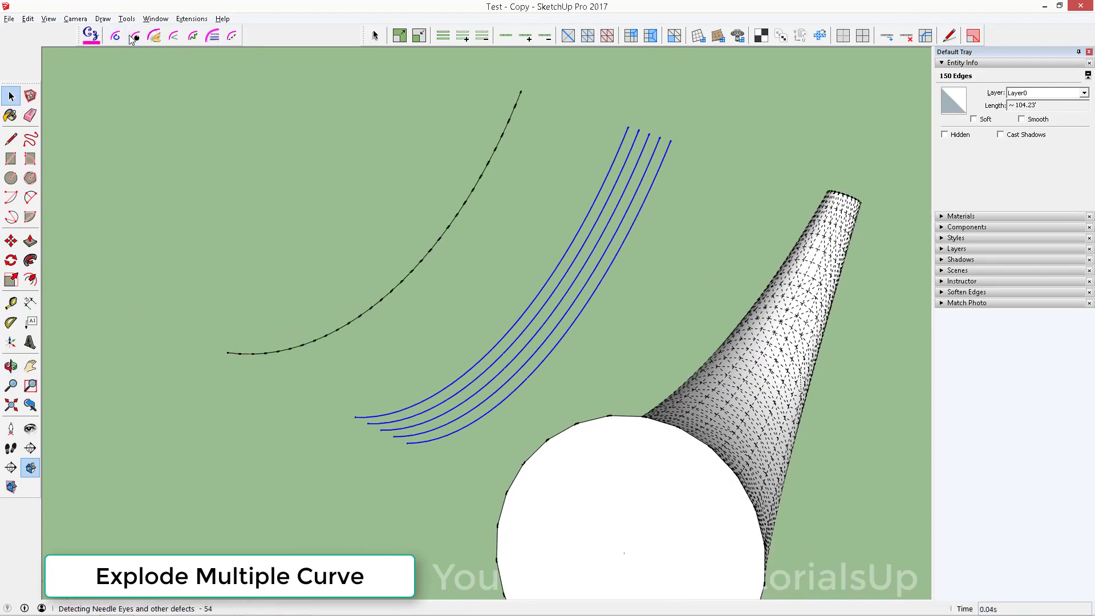
click(515, 238)
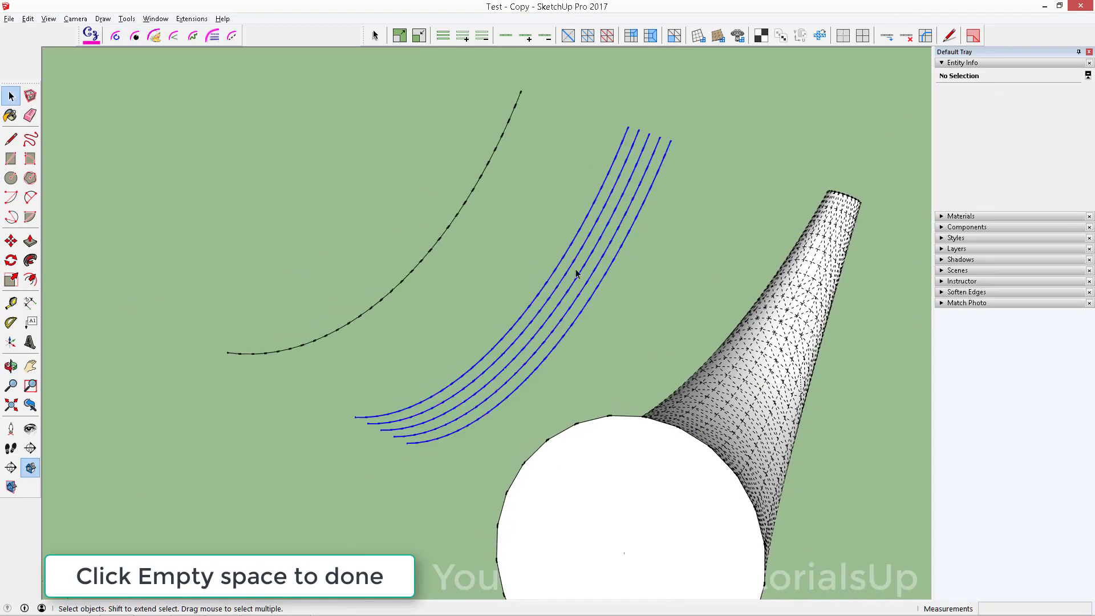
click(586, 306)
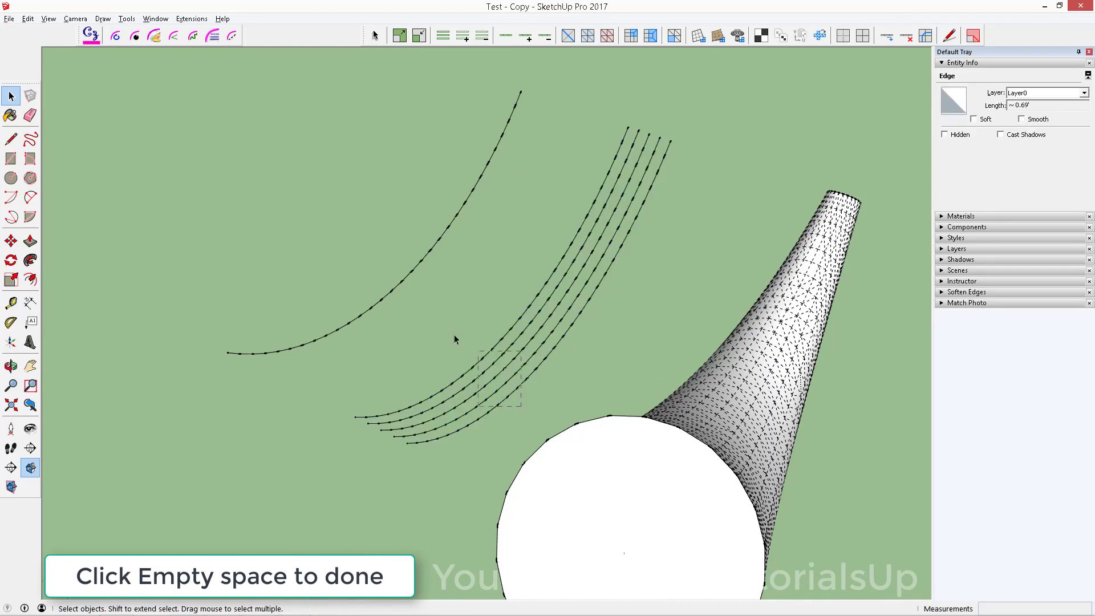
Select the whole horn mesh and explode its curves into soft, smooth edges
drag(549, 217, 614, 303)
shift+middle_drag(641, 421, 472, 285)
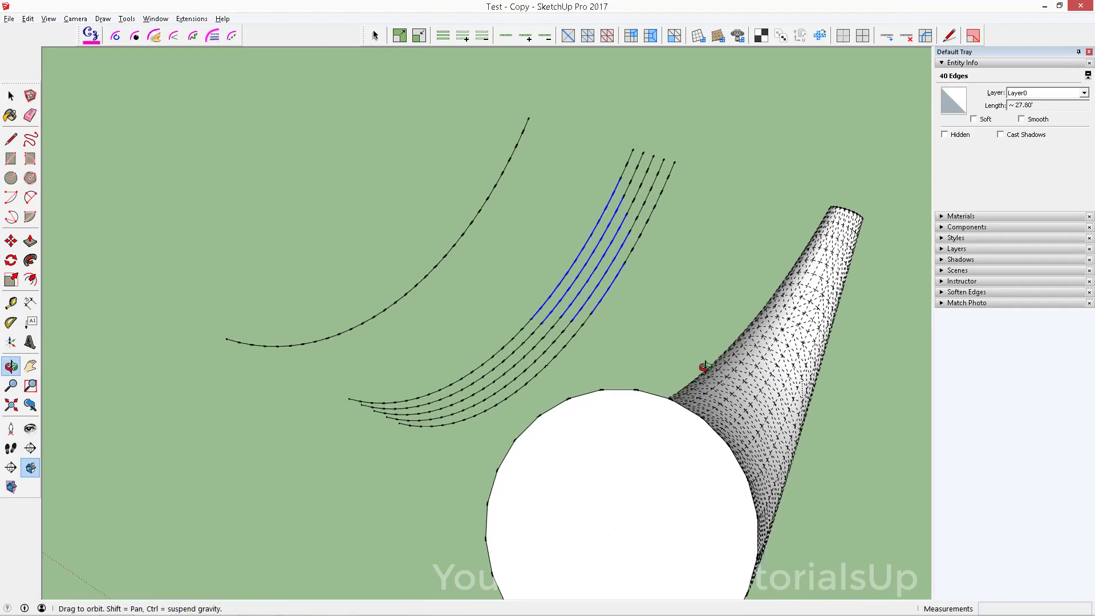
triple_click(549, 347)
scroll(549, 347, up, 3)
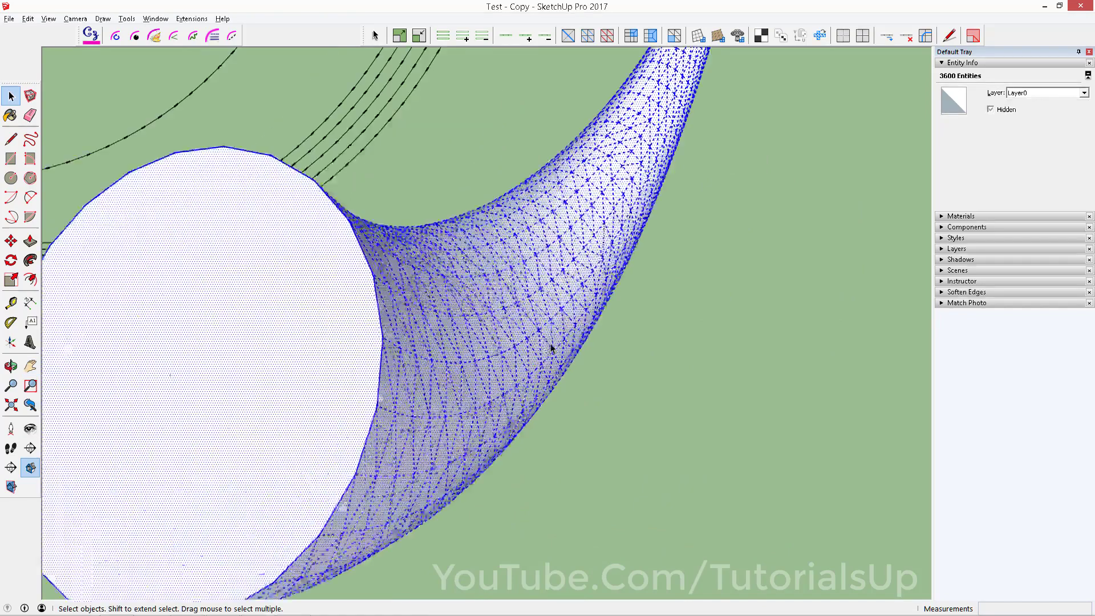
scroll(529, 336, up, 2)
click(528, 336)
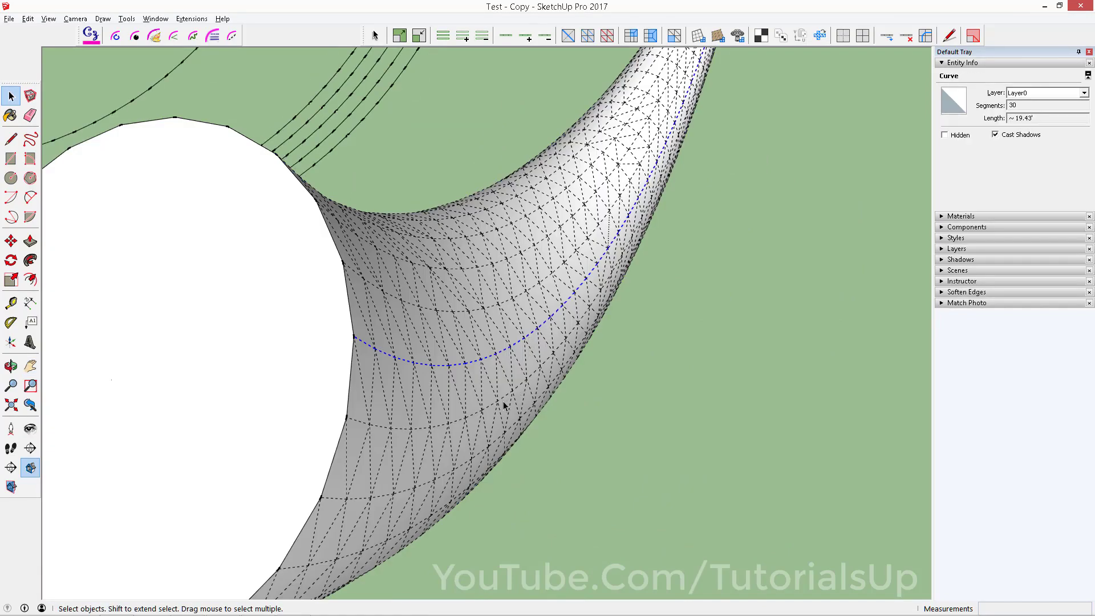
scroll(576, 376, down, 1)
scroll(571, 373, down, 3)
scroll(543, 366, down, 2)
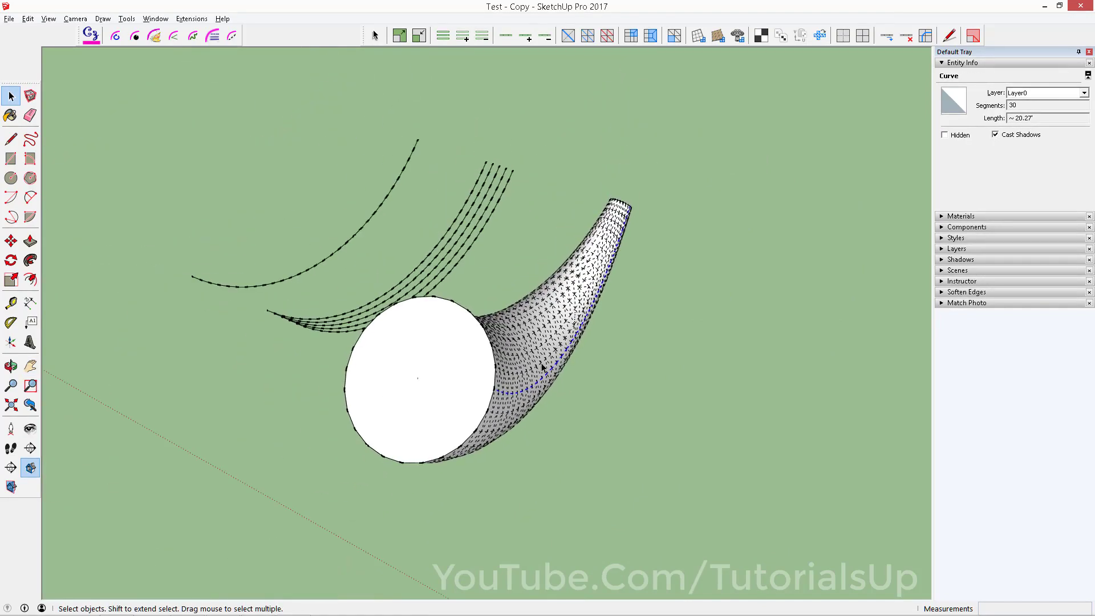
triple_click(543, 366)
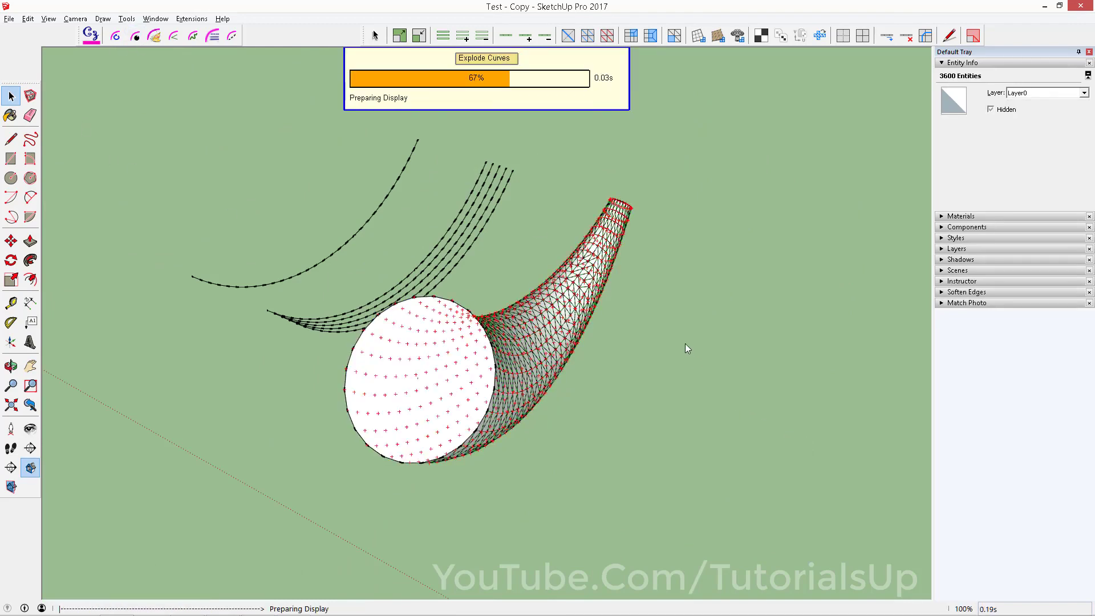
click(663, 336)
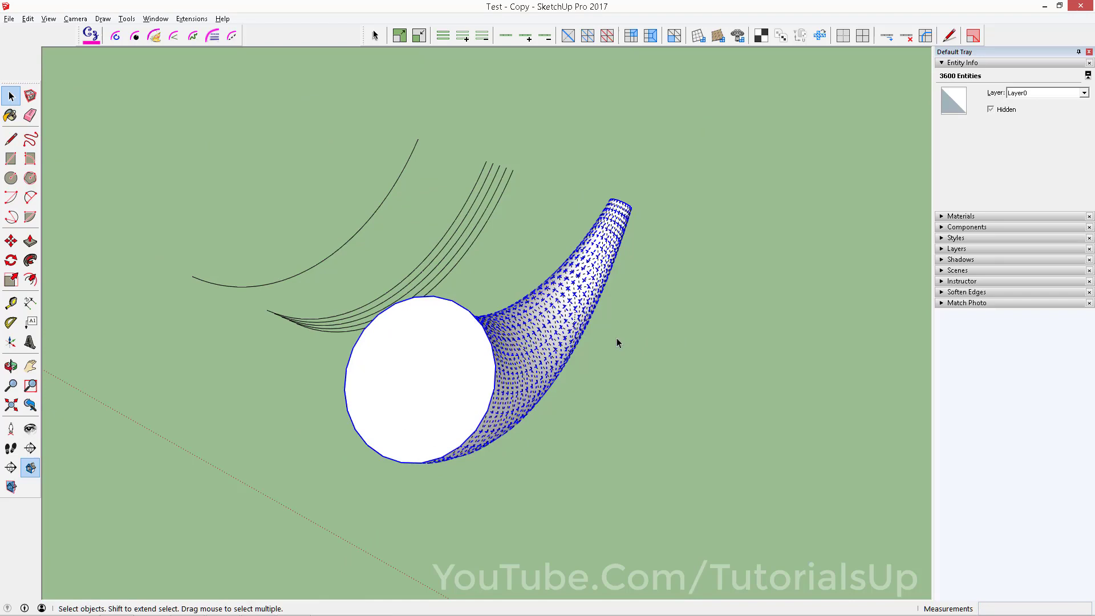
Inspect a single horn face and edge, then pan the horn toward the upper left
click(654, 413)
scroll(536, 382, up, 5)
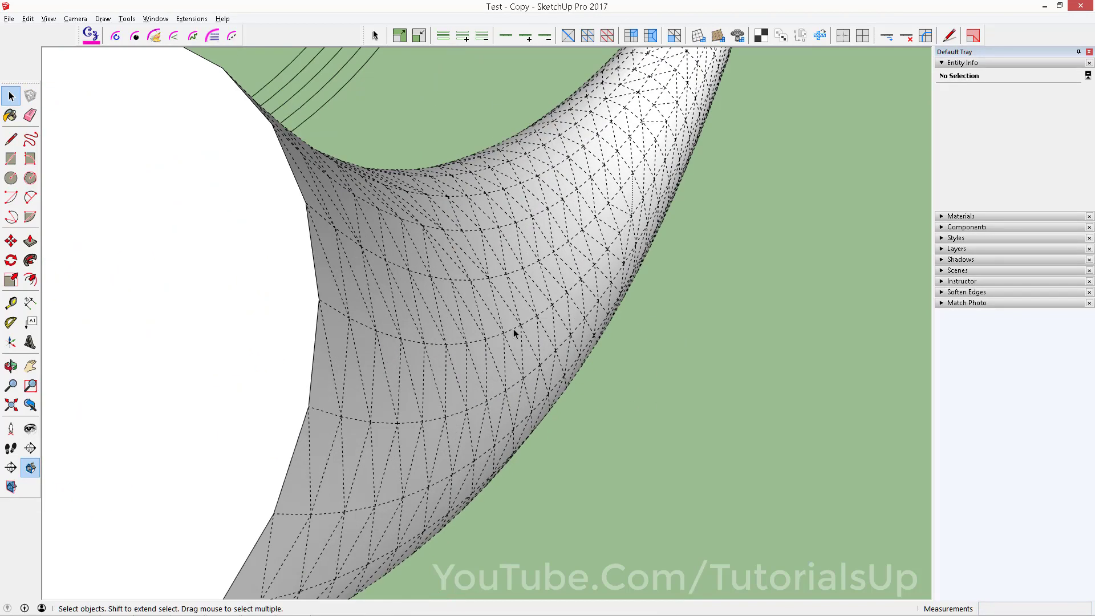
click(517, 331)
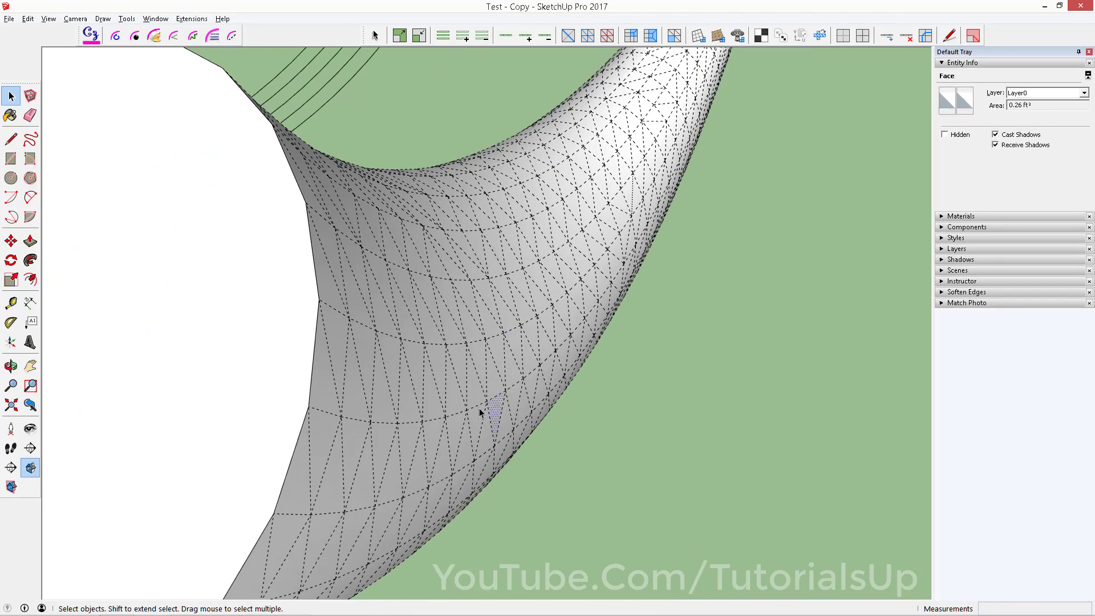
click(452, 416)
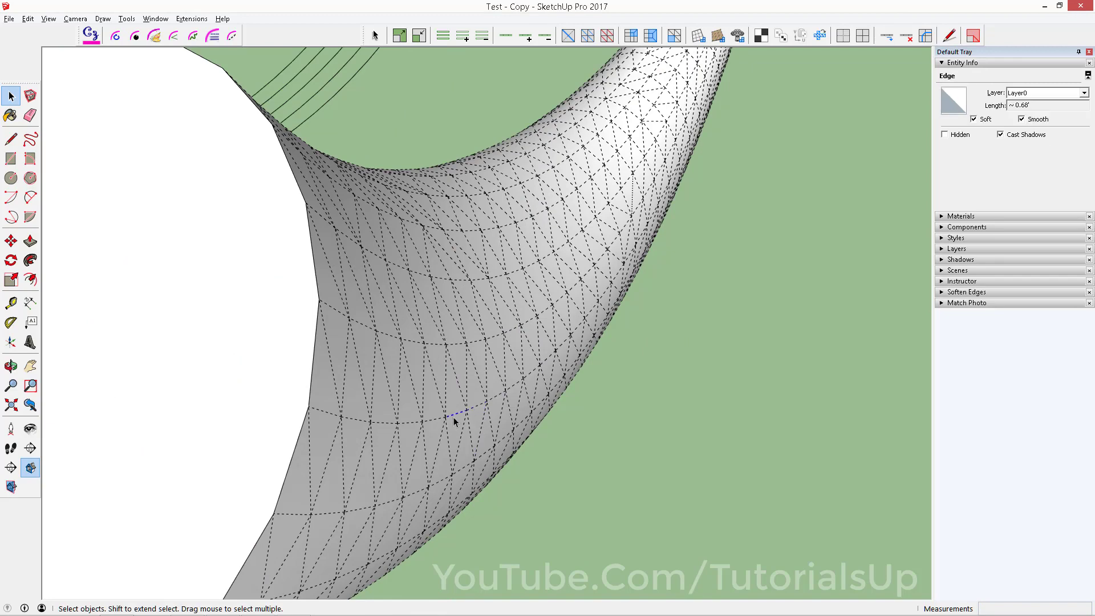
scroll(454, 417, down, 3)
scroll(462, 371, down, 3)
scroll(471, 332, down, 2)
key(h)
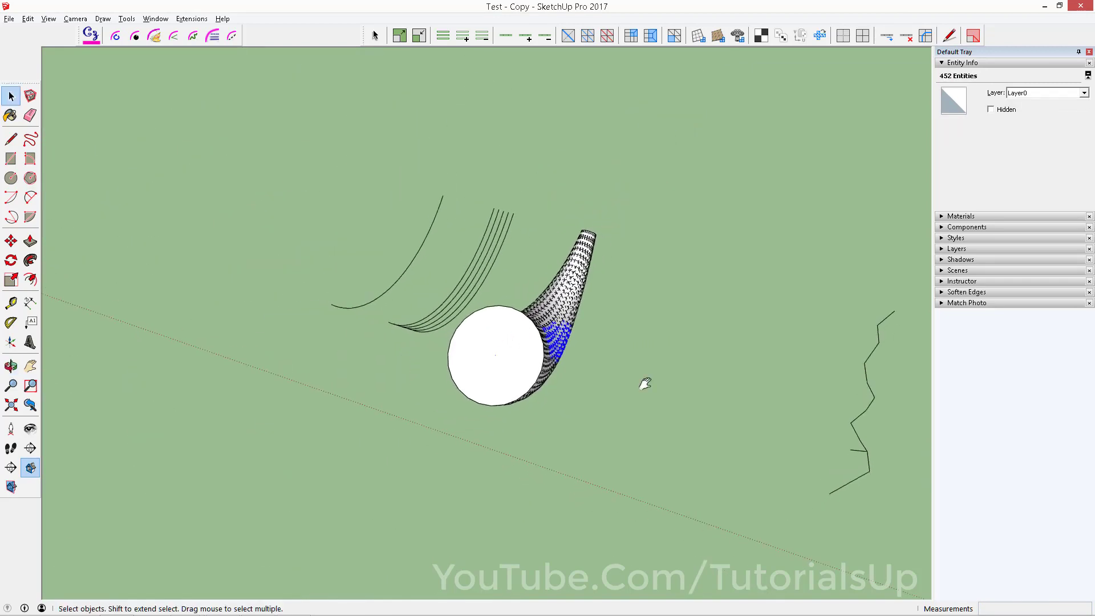
drag(643, 382, 225, 286)
Bring the labelled creased sheet into view and clear the current selection
mouse_move(712, 420)
mouse_down()
mouse_move(269, 308)
mouse_move(325, 313)
mouse_up()
scroll(494, 313, up, 2)
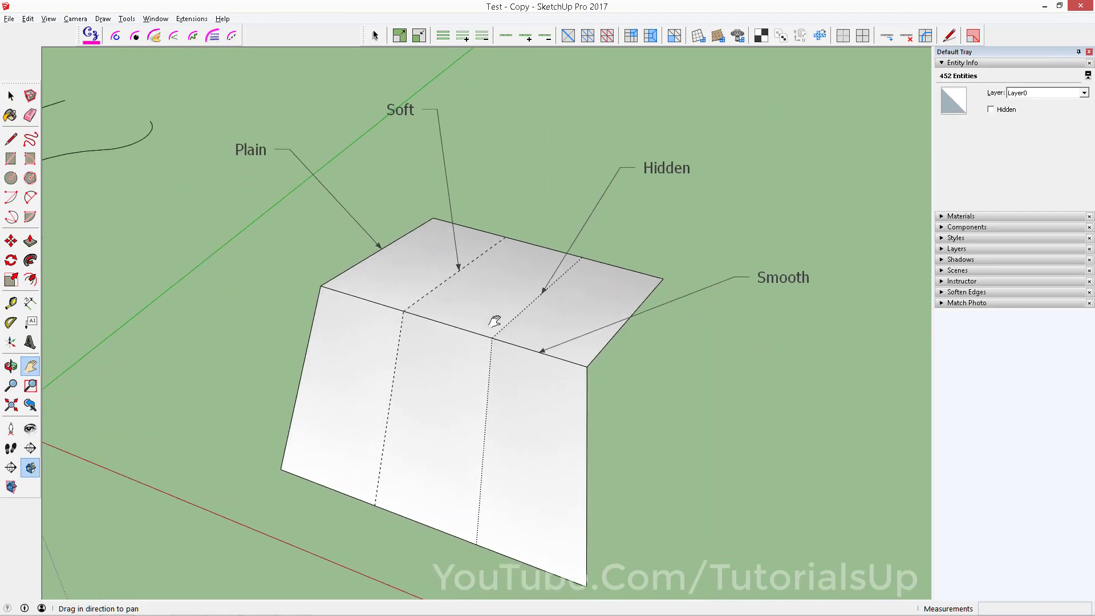
scroll(494, 322, down, 2)
scroll(466, 297, up, 1)
click(128, 42)
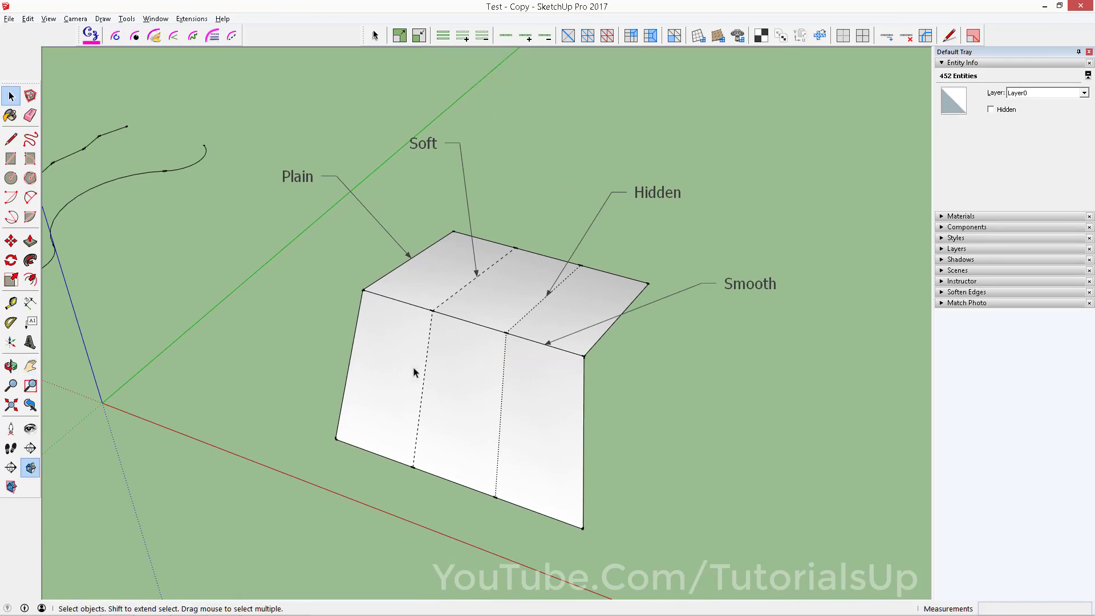
click(306, 329)
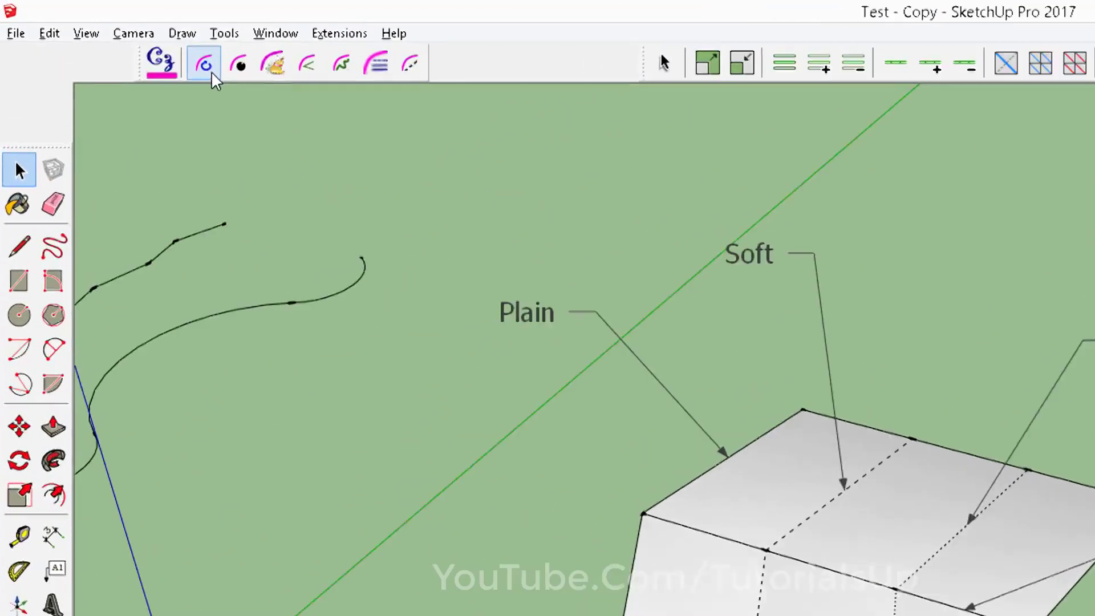
With Make Curves (weld), box-select the sheet's outline edges using the Plain+Soft edge filter
click(117, 38)
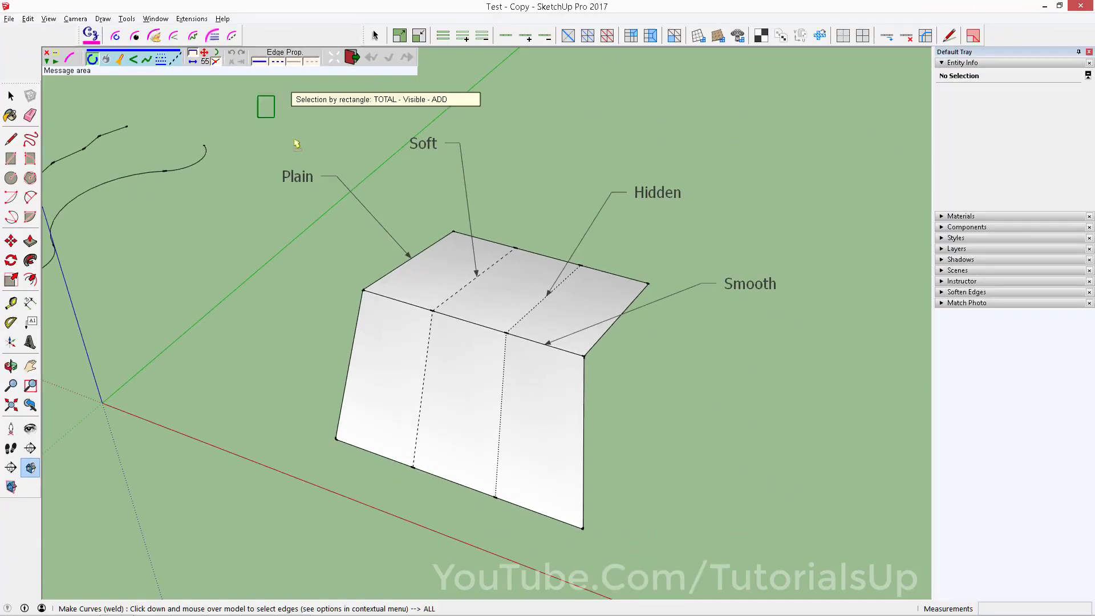
mouse_move(244, 91)
mouse_down()
mouse_move(797, 567)
mouse_move(805, 561)
mouse_up()
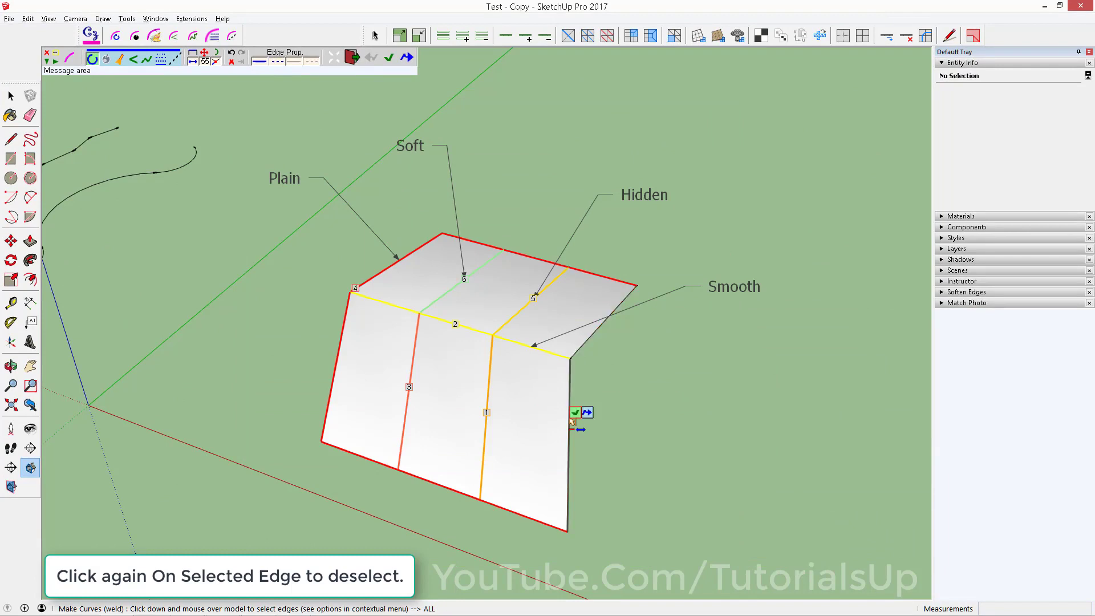
mouse_move(570, 412)
mouse_down()
mouse_move(578, 350)
mouse_move(540, 296)
mouse_move(422, 368)
mouse_up()
click(422, 368)
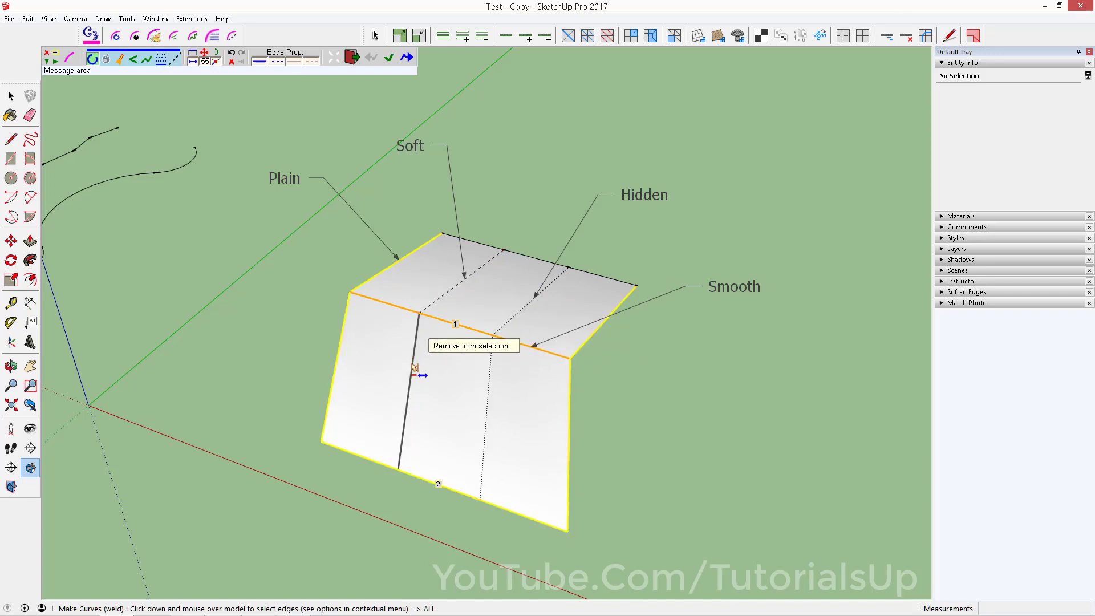
click(276, 64)
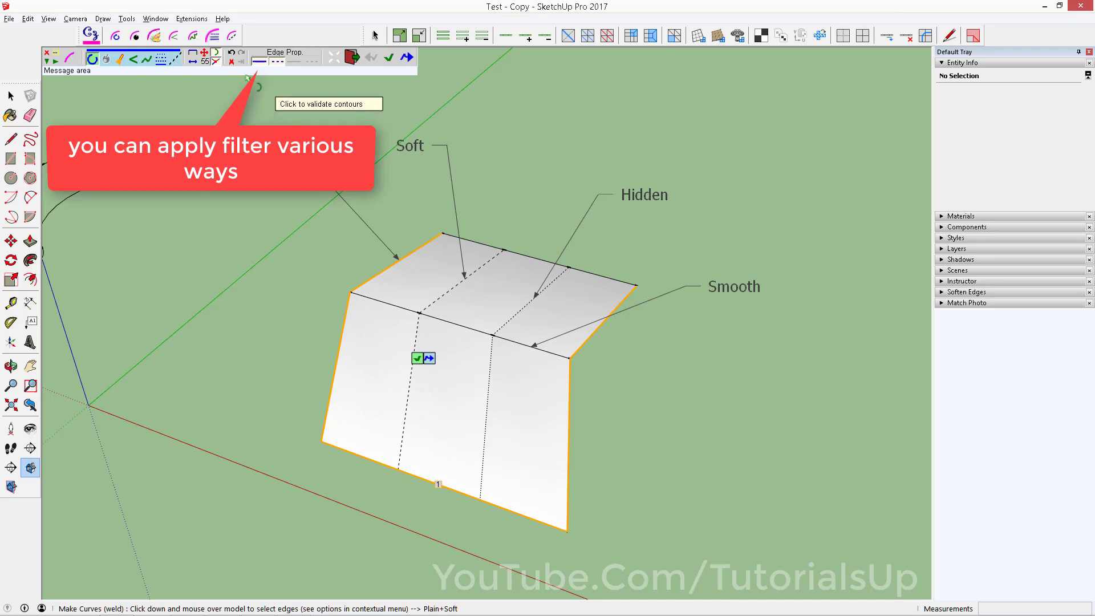
Re-pick the sheet's edges, swapping the soft-edge filter for smooth edges
click(232, 62)
drag(255, 115, 689, 592)
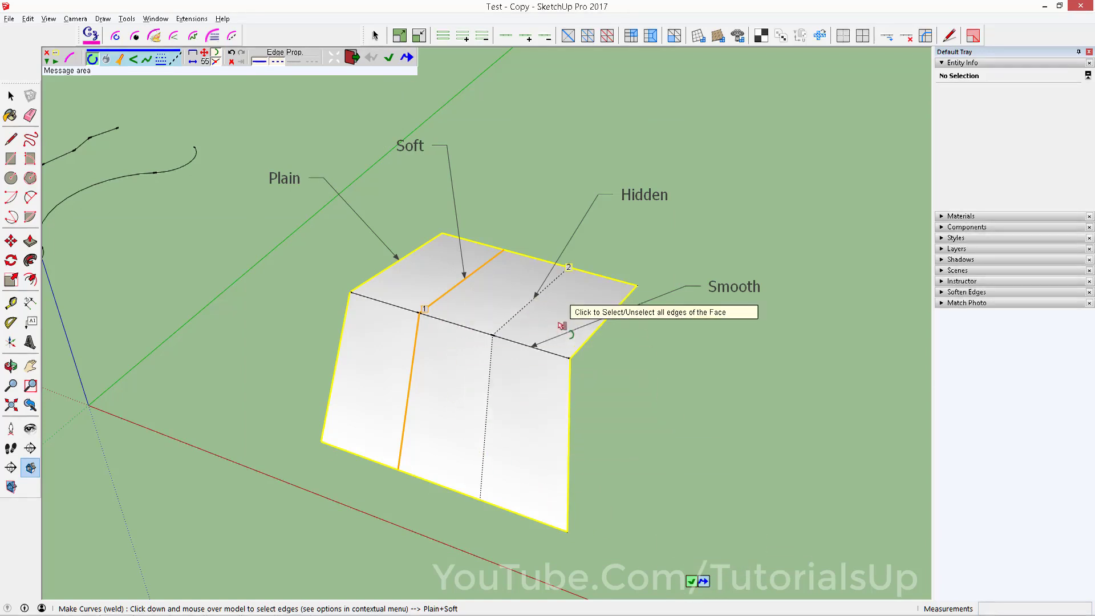
click(277, 62)
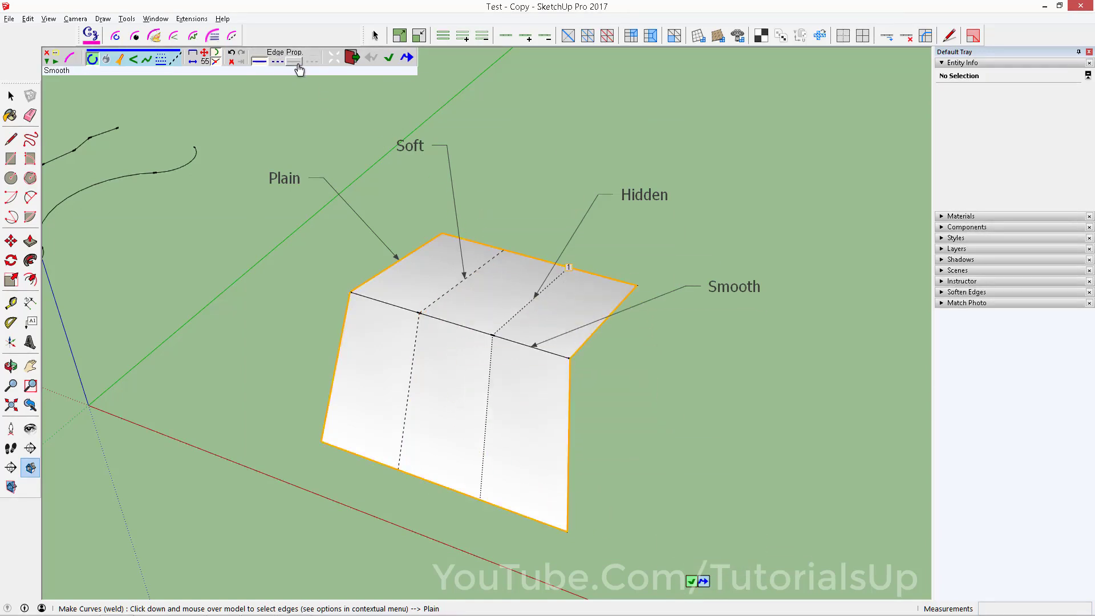
click(297, 64)
drag(275, 101, 689, 582)
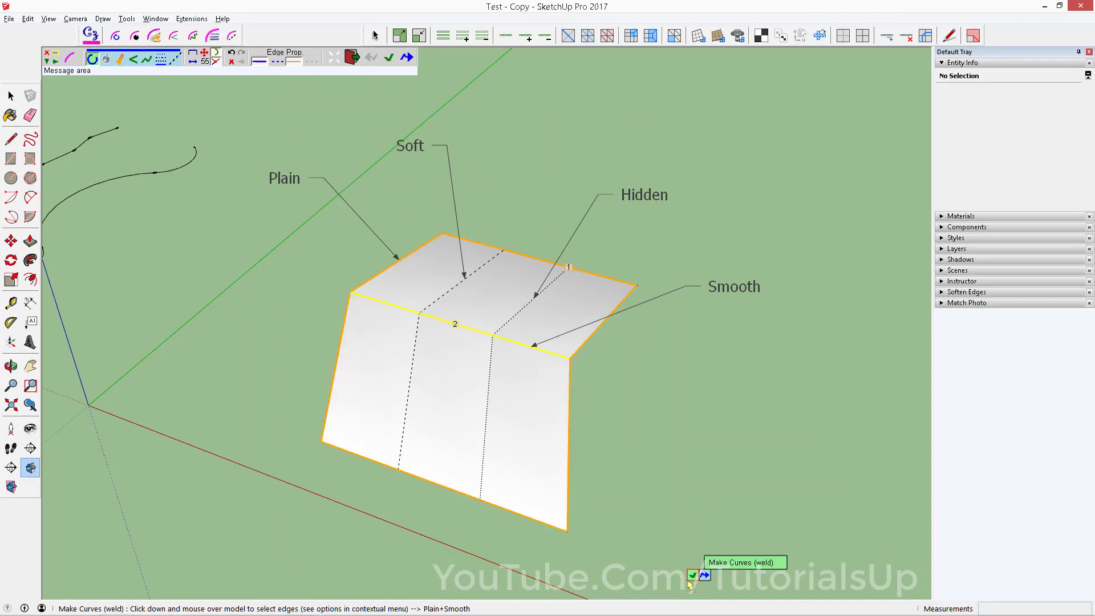
Weld the sheet's plain and hidden edges into curves and confirm the edge property changes
click(316, 64)
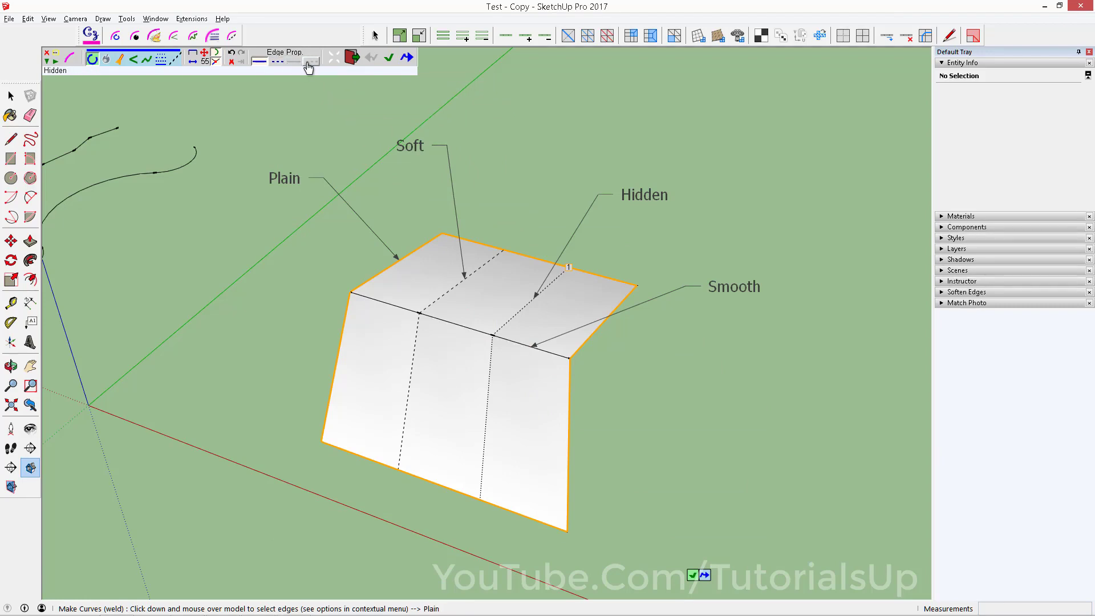
mouse_move(297, 104)
mouse_down()
mouse_move(709, 593)
mouse_move(701, 508)
mouse_up()
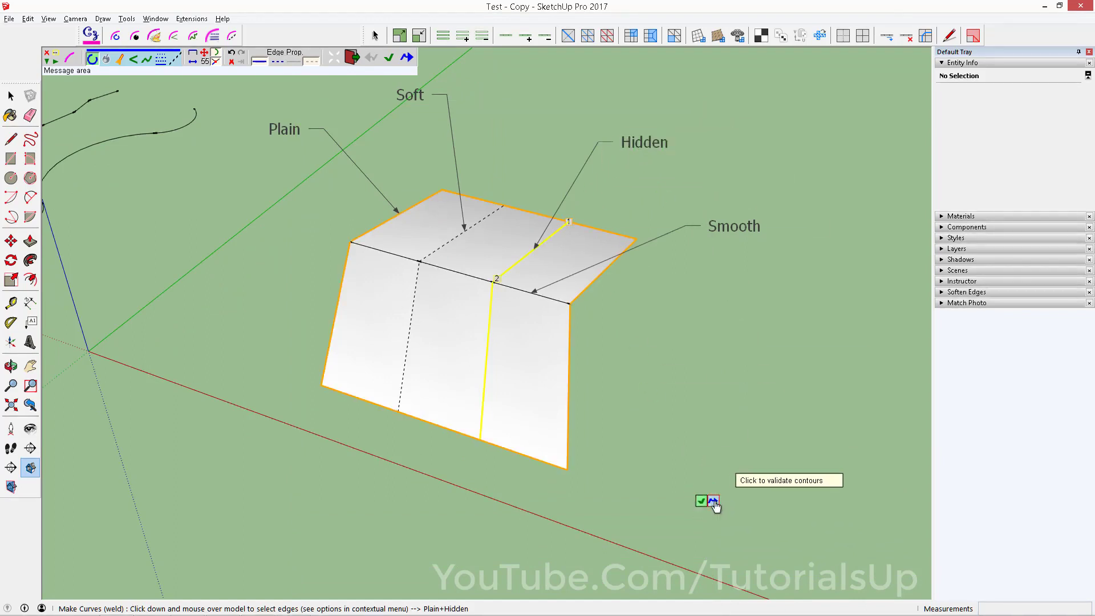
click(714, 505)
key(Return)
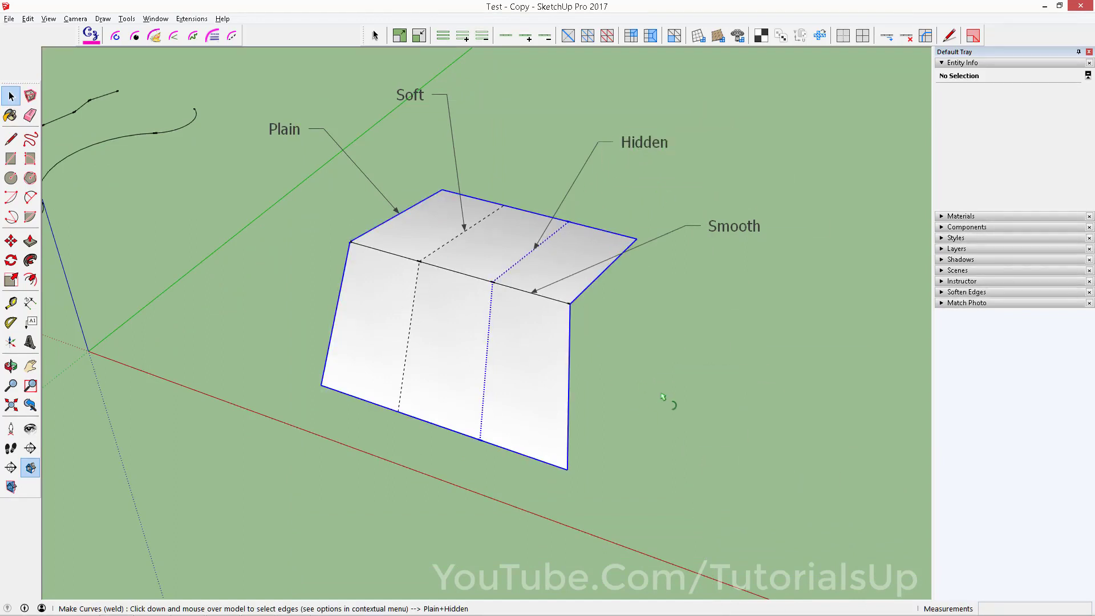
Inspect the hidden edge and the 4-segment, 32.75" outer curve in Entity Info
click(608, 354)
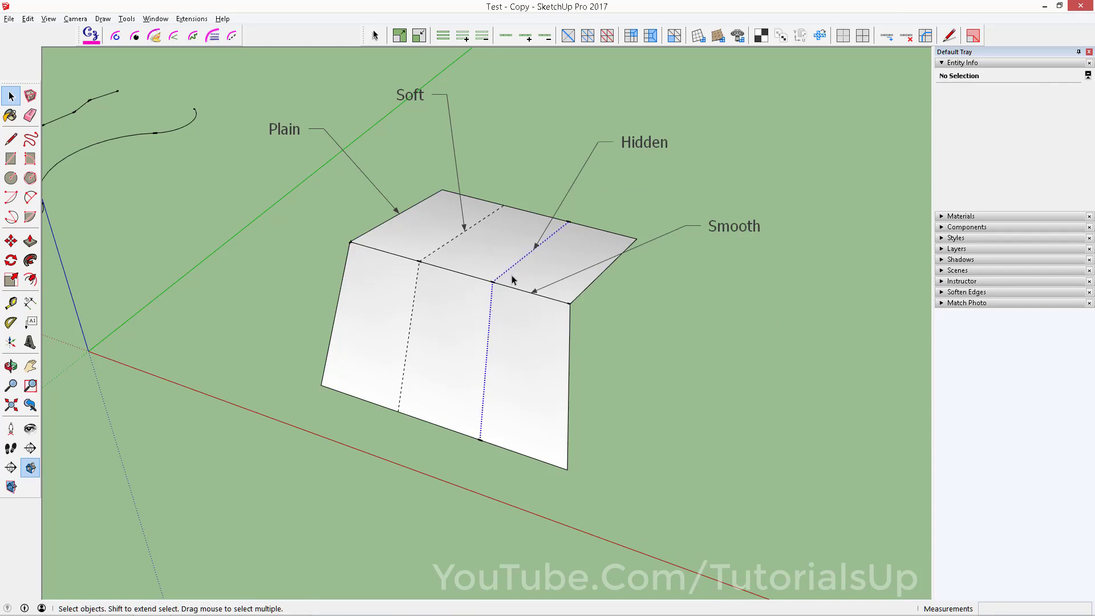
click(512, 278)
click(570, 331)
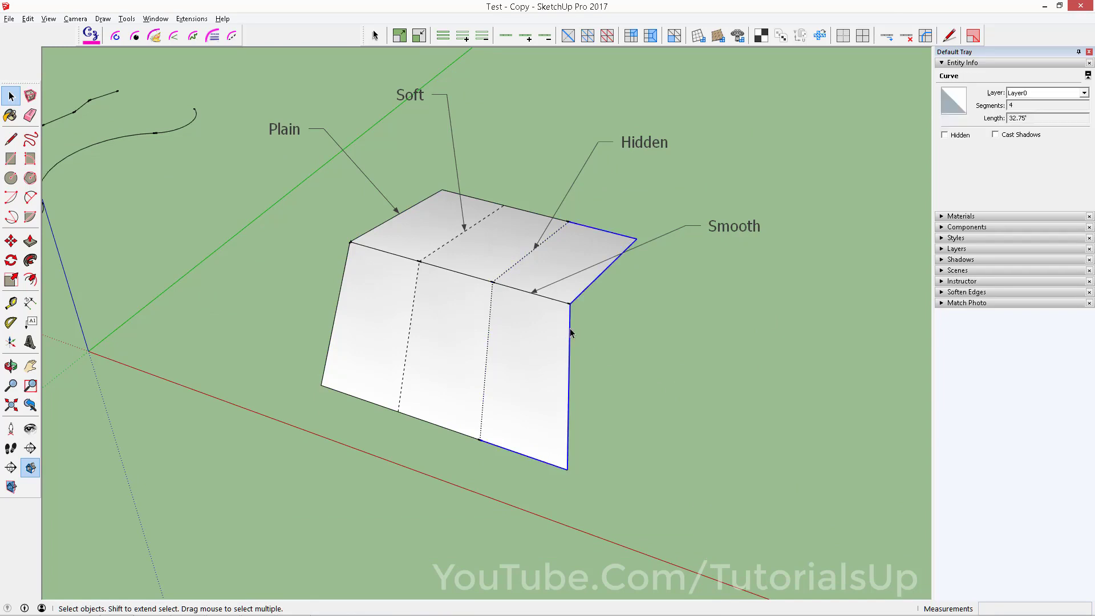
scroll(460, 320, down, 1)
scroll(460, 320, down, 2)
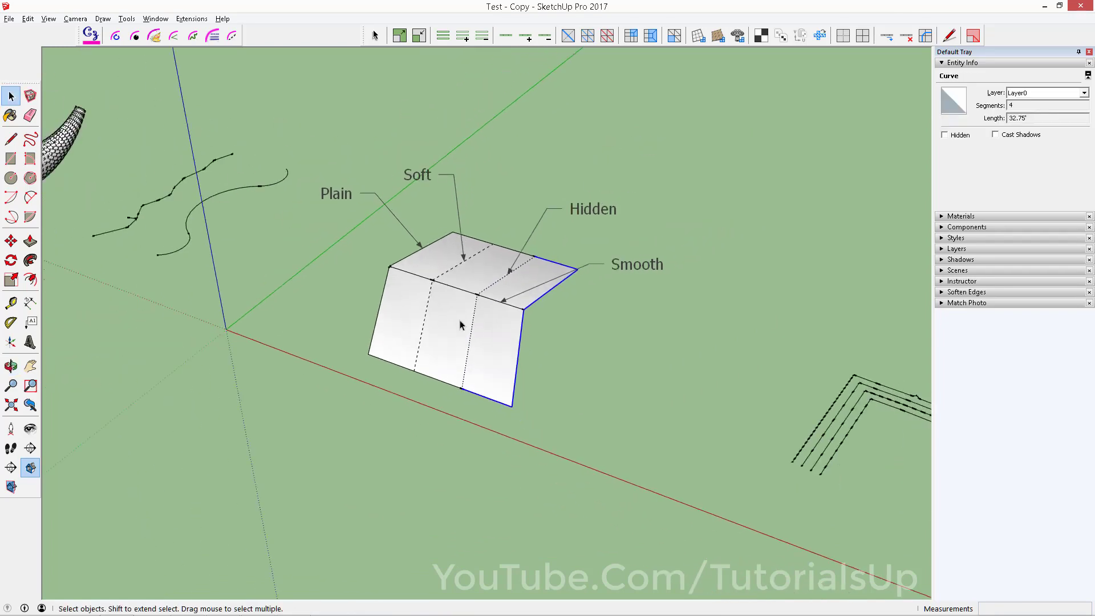
scroll(459, 320, down, 1)
key(h)
scroll(787, 421, up, 1)
drag(787, 421, 527, 313)
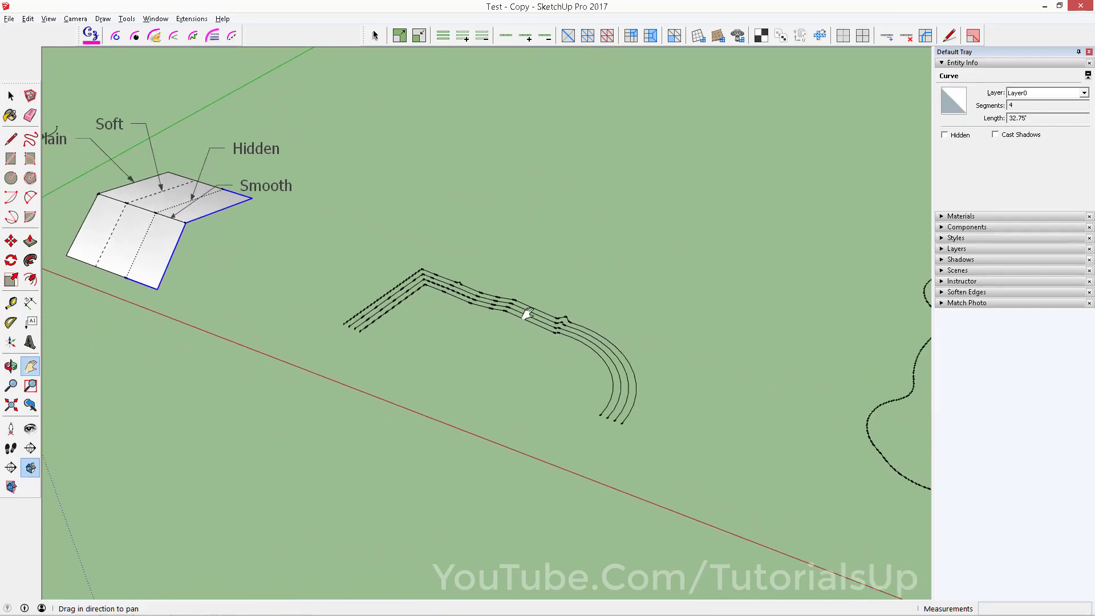
Orbit to look down on the four stepped contour lines
scroll(522, 314, up, 2)
middle_drag(347, 261, 365, 256)
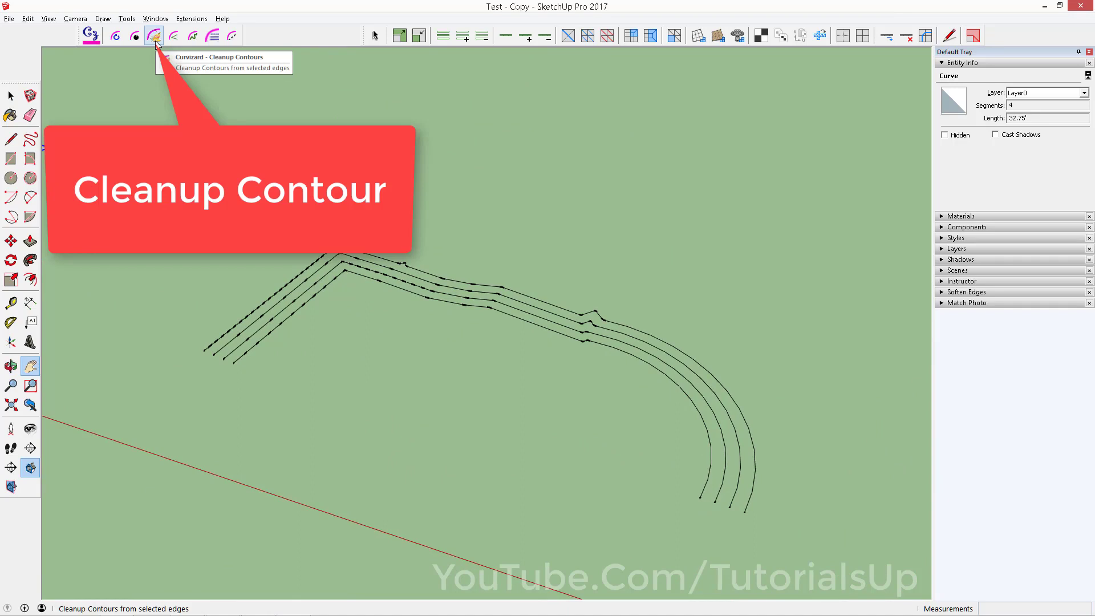
key(space)
middle_drag(336, 290, 547, 313)
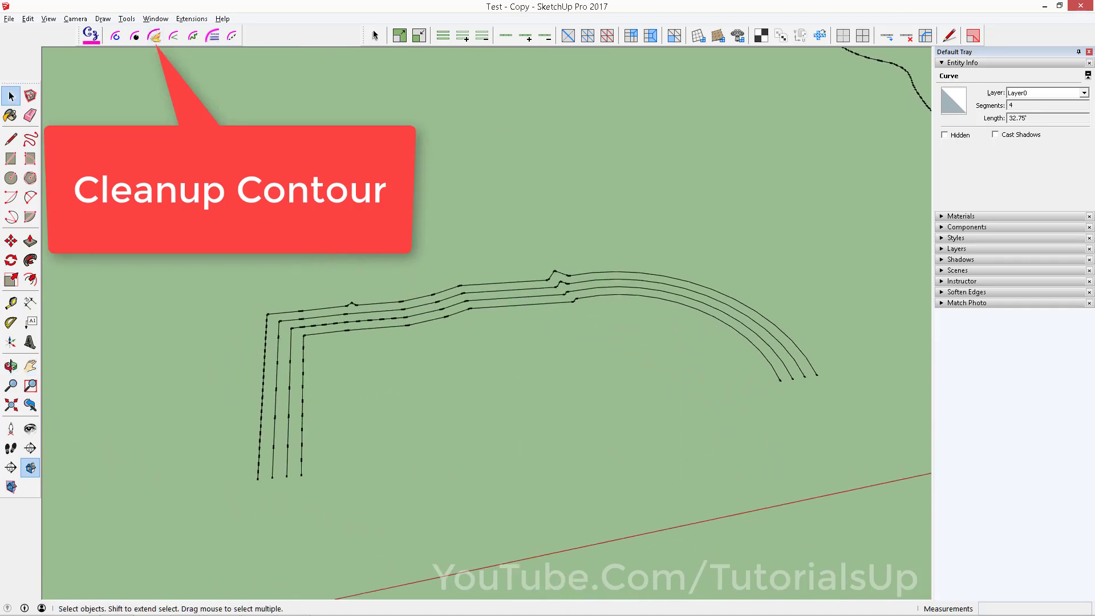
Run Cleanup Contours on all four contours with Remove collinear vertices enabled
click(154, 37)
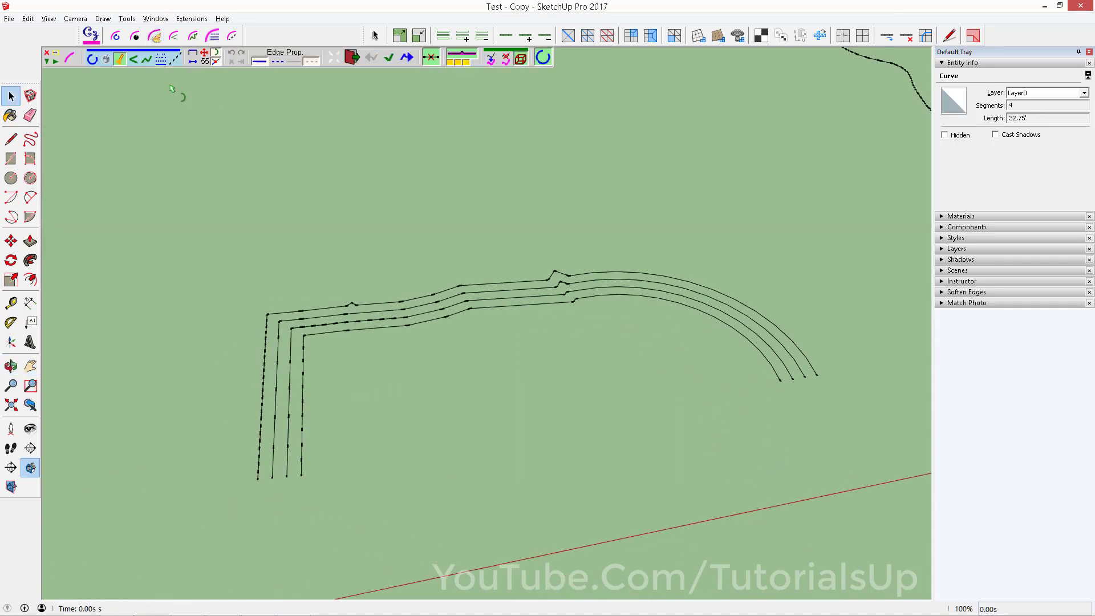
mouse_move(176, 183)
mouse_down()
mouse_move(761, 513)
mouse_move(927, 539)
mouse_up()
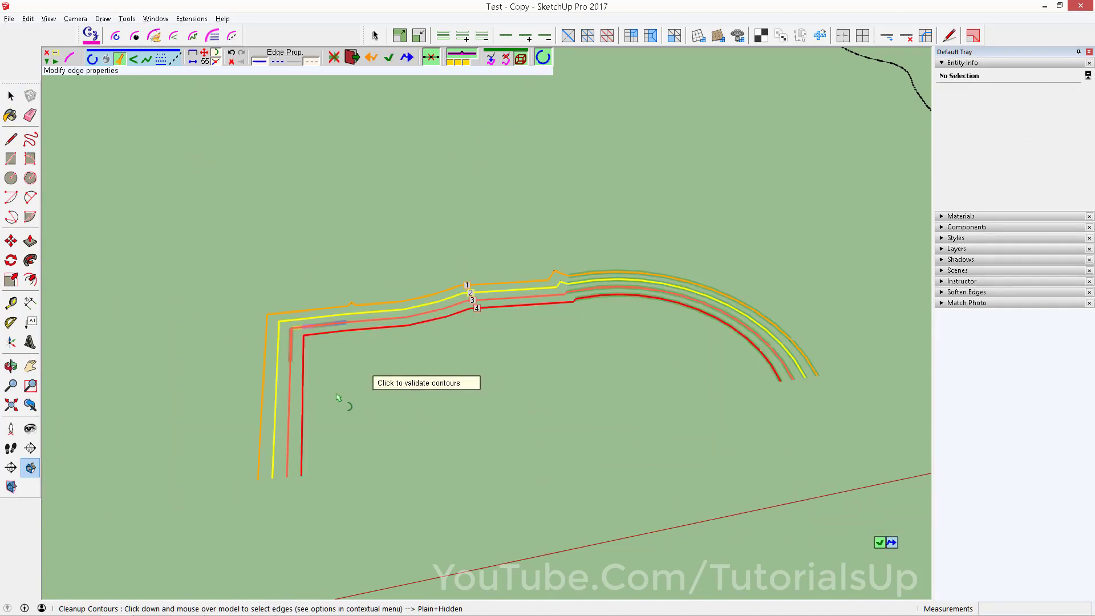
scroll(335, 367, up, 2)
scroll(313, 396, down, 1)
mouse_move(286, 424)
middle_down()
mouse_move(457, 428)
mouse_move(245, 405)
middle_up()
middle_drag(386, 411, 430, 63)
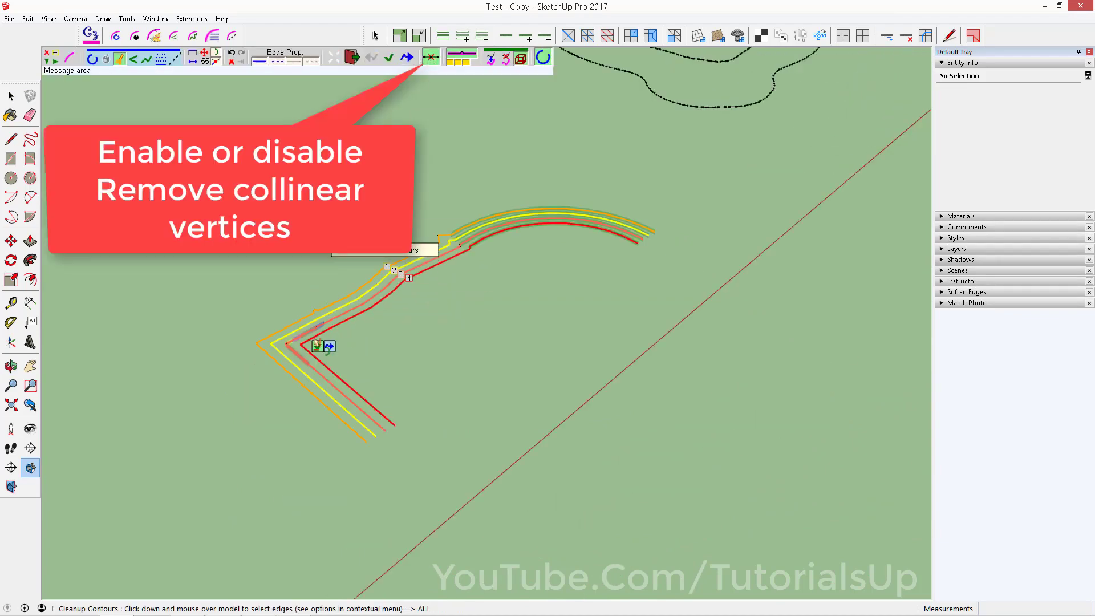
click(319, 346)
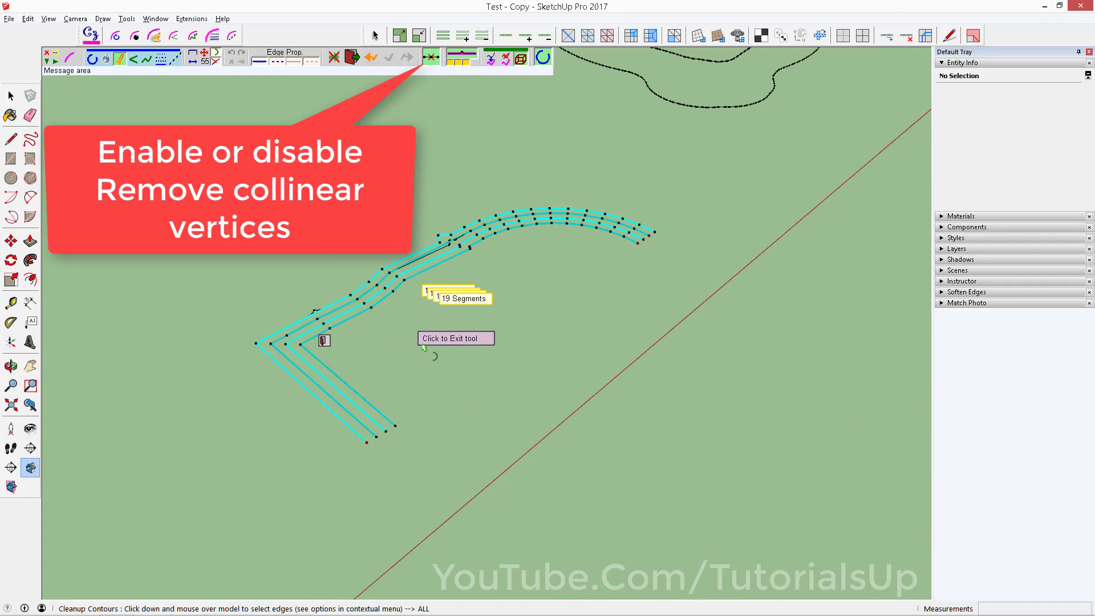
middle_drag(435, 328, 589, 345)
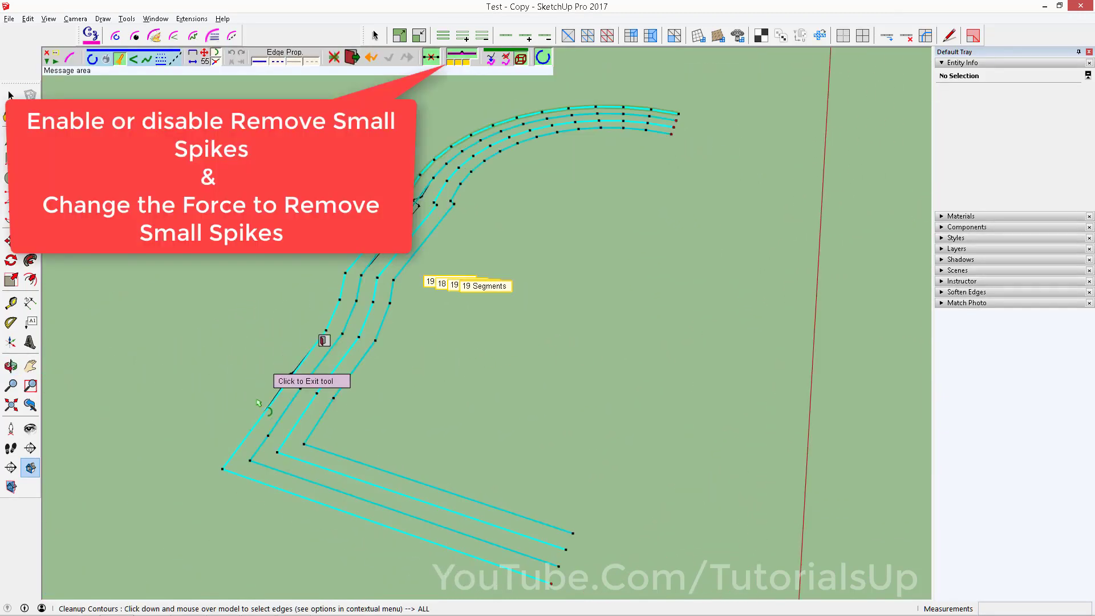
Try spike forces 4, 2 and 1 and toggle Ignore small spikes, ending at 19 segments
scroll(422, 197, up, 3)
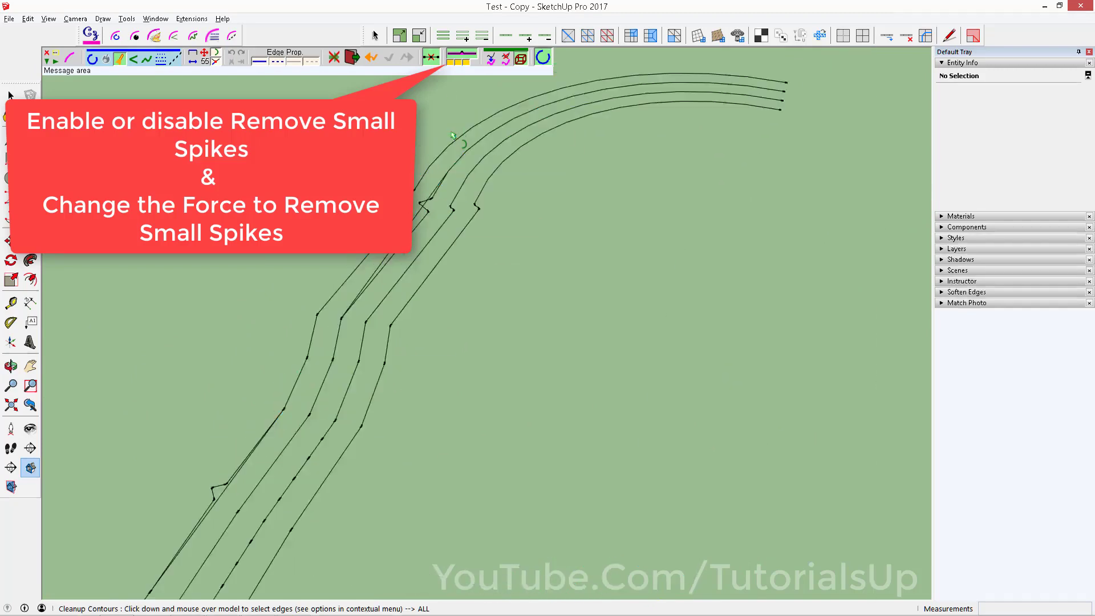
scroll(451, 142, up, 2)
scroll(440, 165, up, 2)
scroll(427, 188, up, 2)
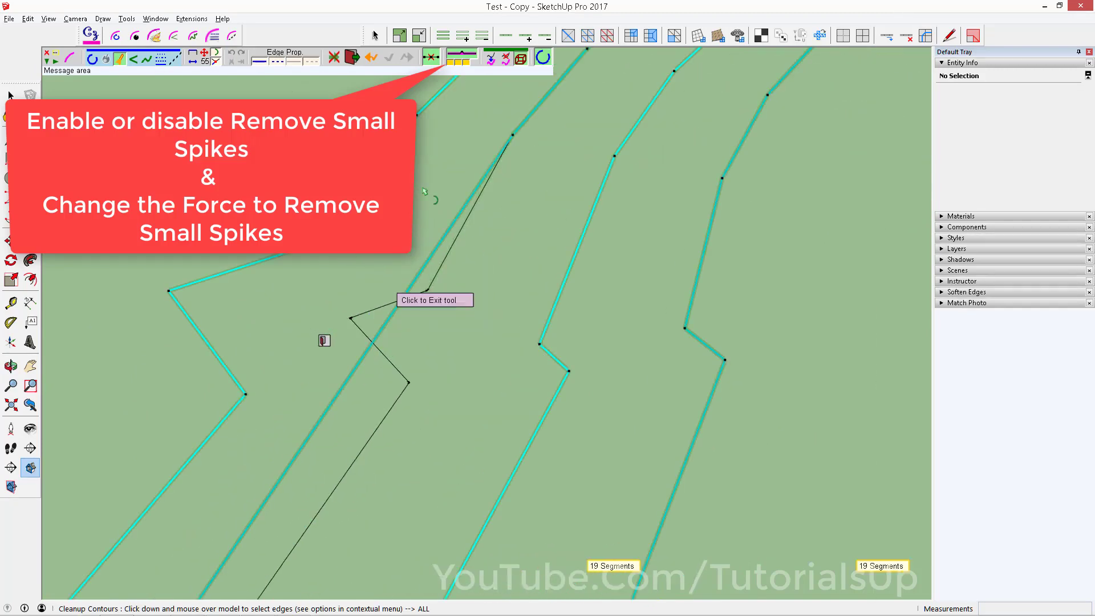
click(477, 69)
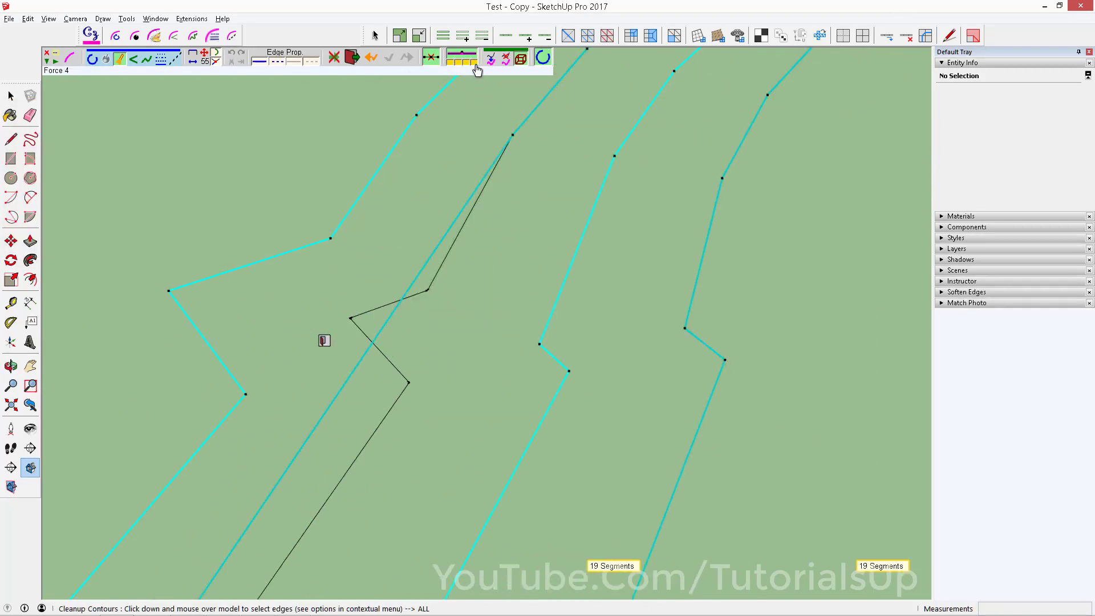
click(458, 69)
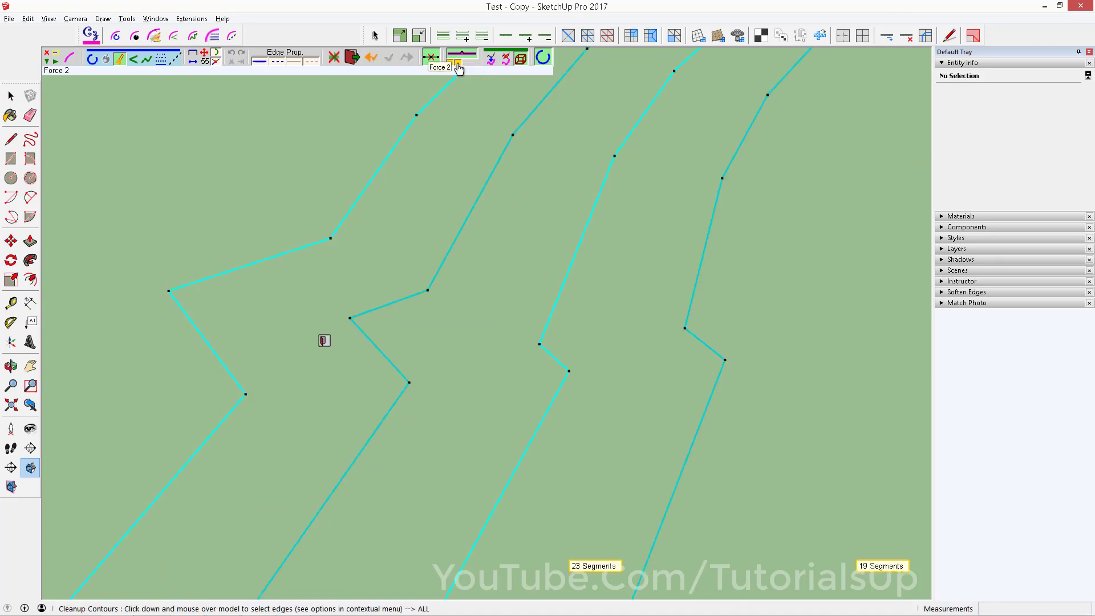
click(471, 69)
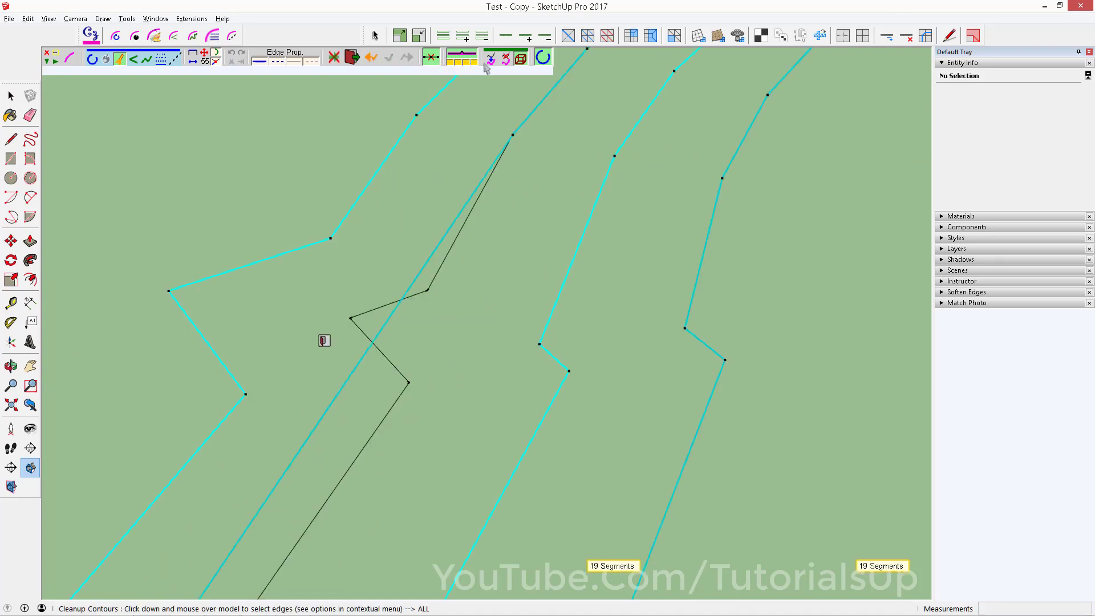
click(459, 59)
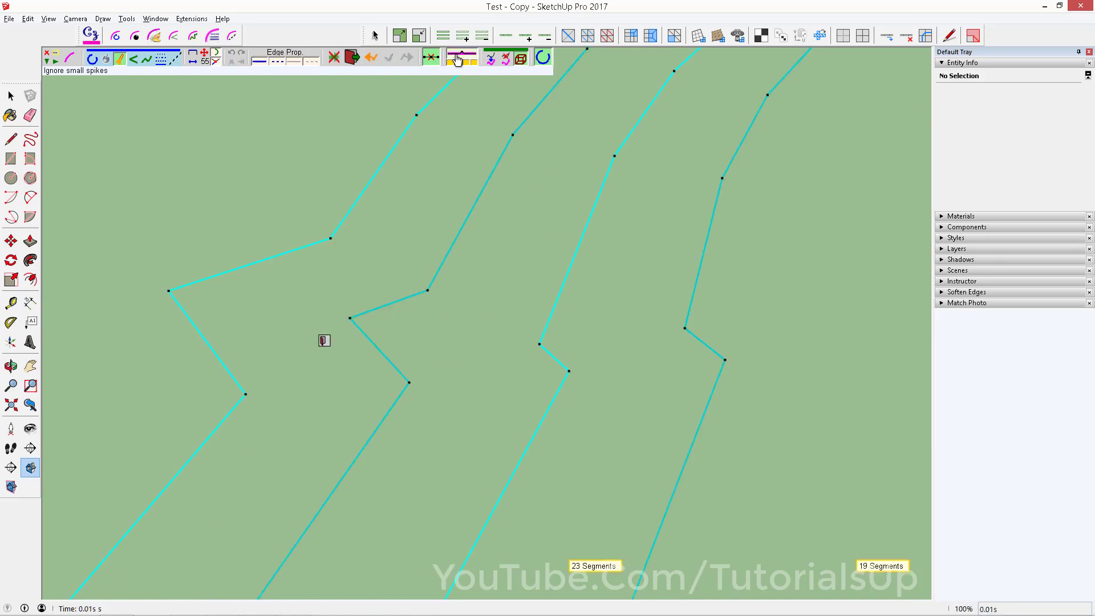
click(467, 63)
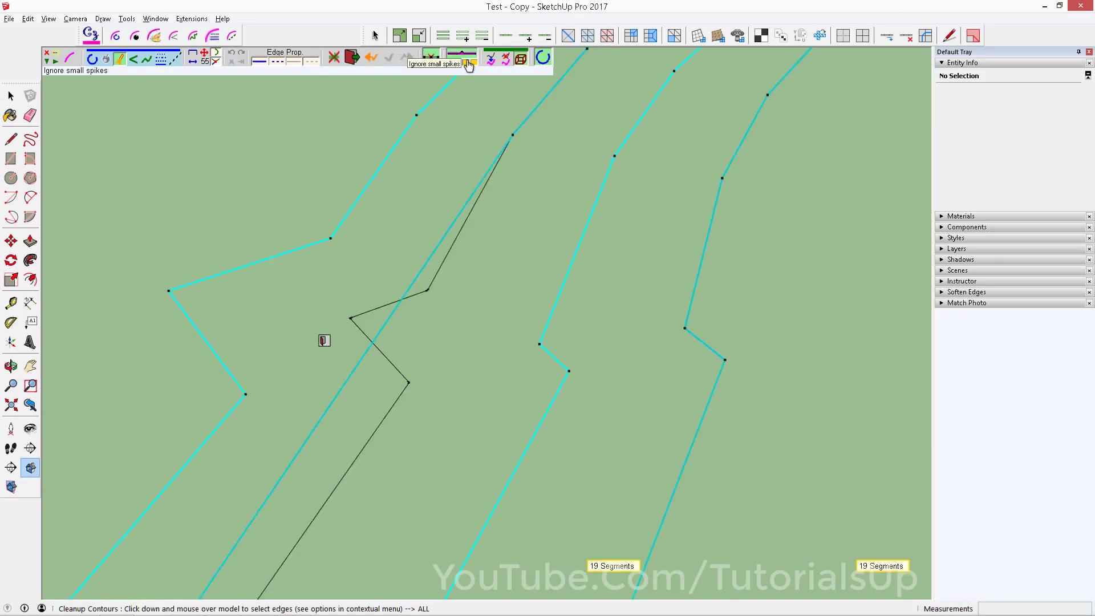
click(452, 66)
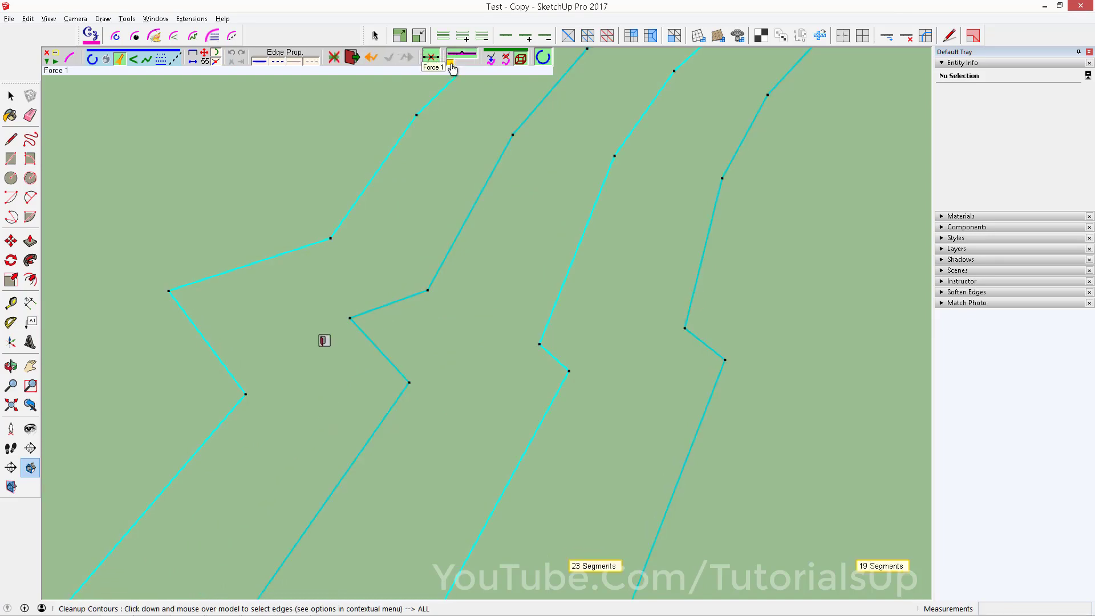
click(471, 68)
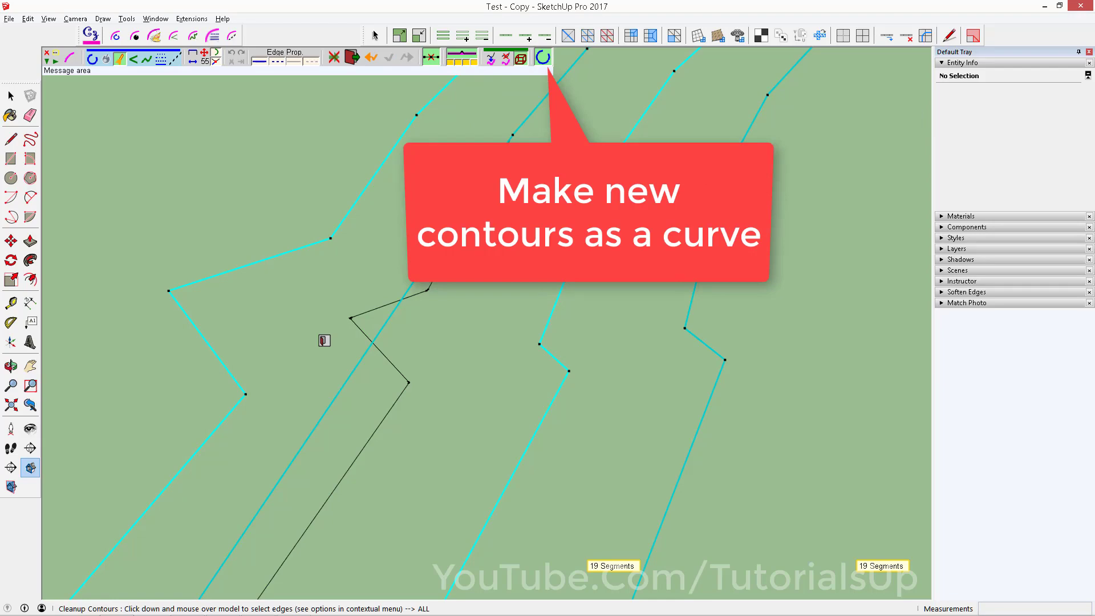
Toggle two contour edges in the selection and apply the contour cleanup
scroll(485, 211, down, 5)
mouse_move(462, 188)
middle_down()
mouse_move(451, 154)
mouse_move(403, 276)
middle_up()
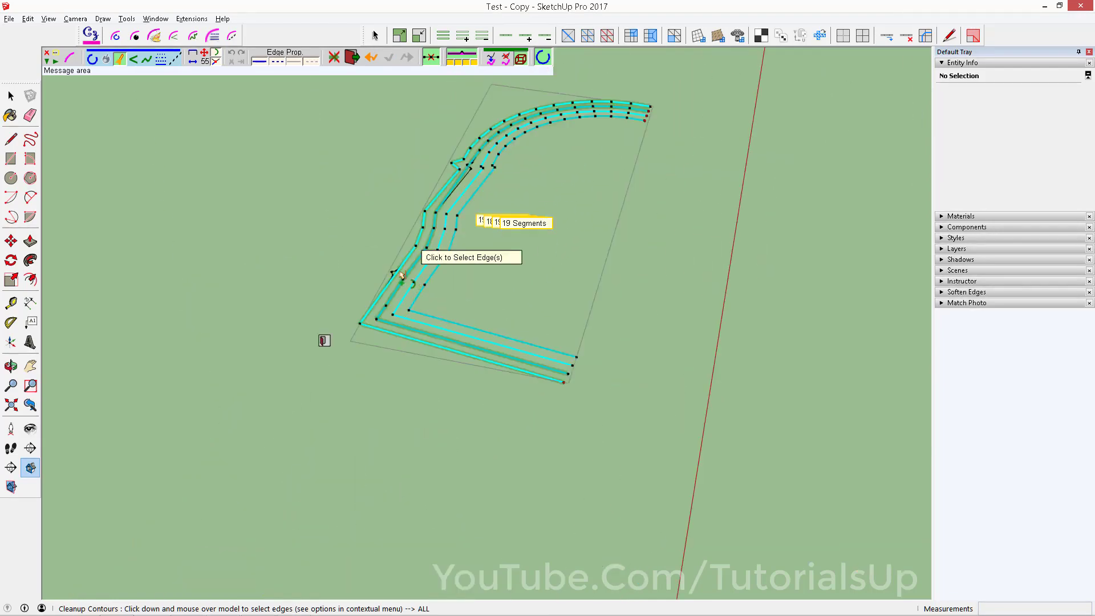
scroll(403, 276, up, 3)
scroll(395, 273, up, 2)
click(338, 292)
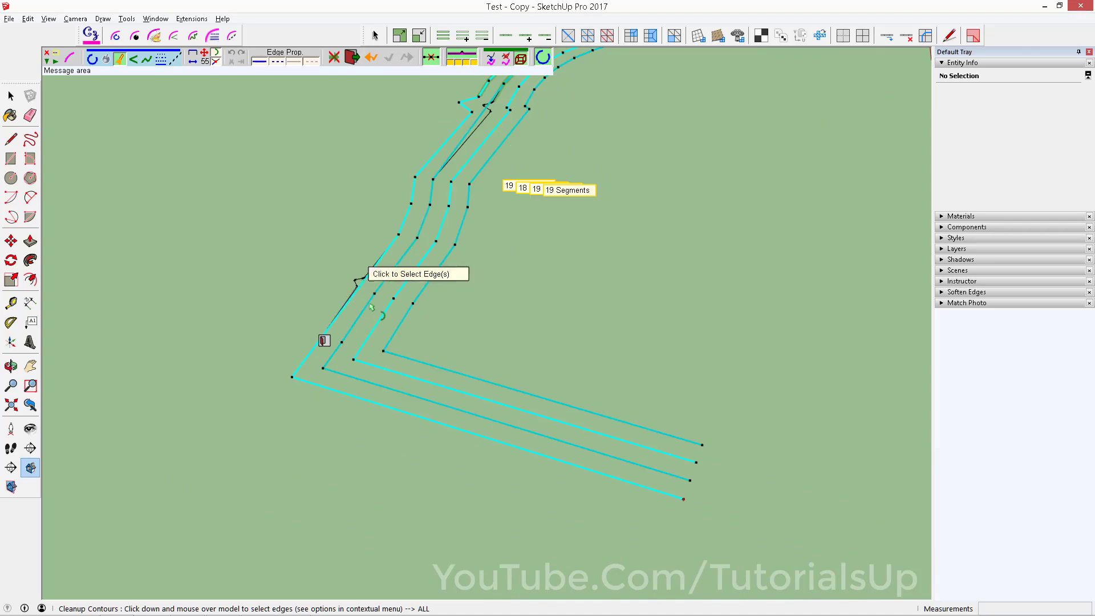
scroll(320, 340, down, 2)
click(468, 271)
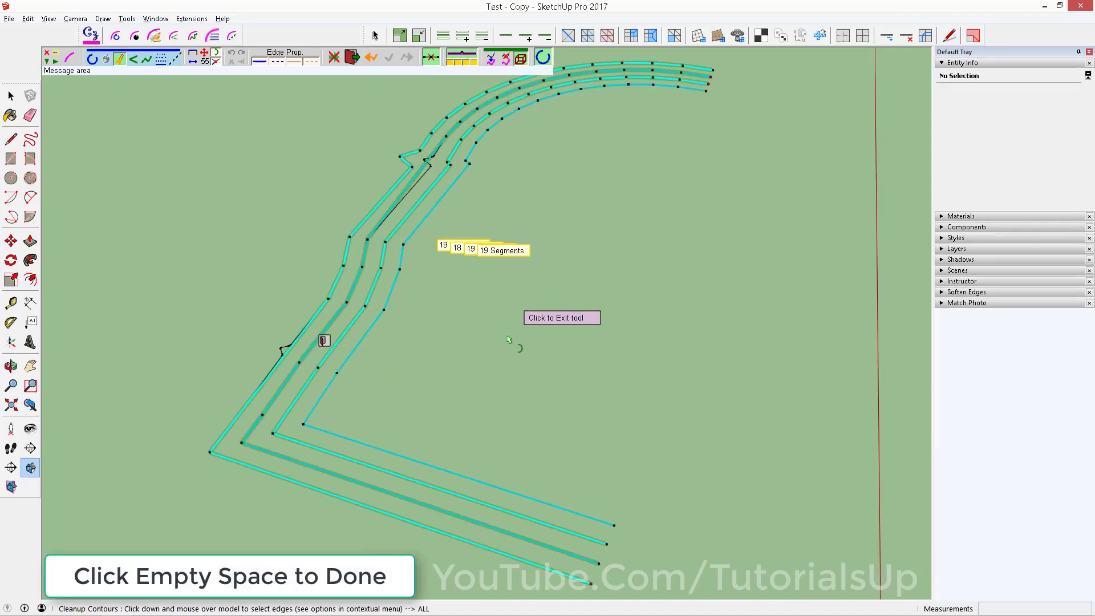
click(509, 341)
Move the cleaned contour group to sit left of the original contours
scroll(467, 216, up, 2)
scroll(467, 216, up, 2)
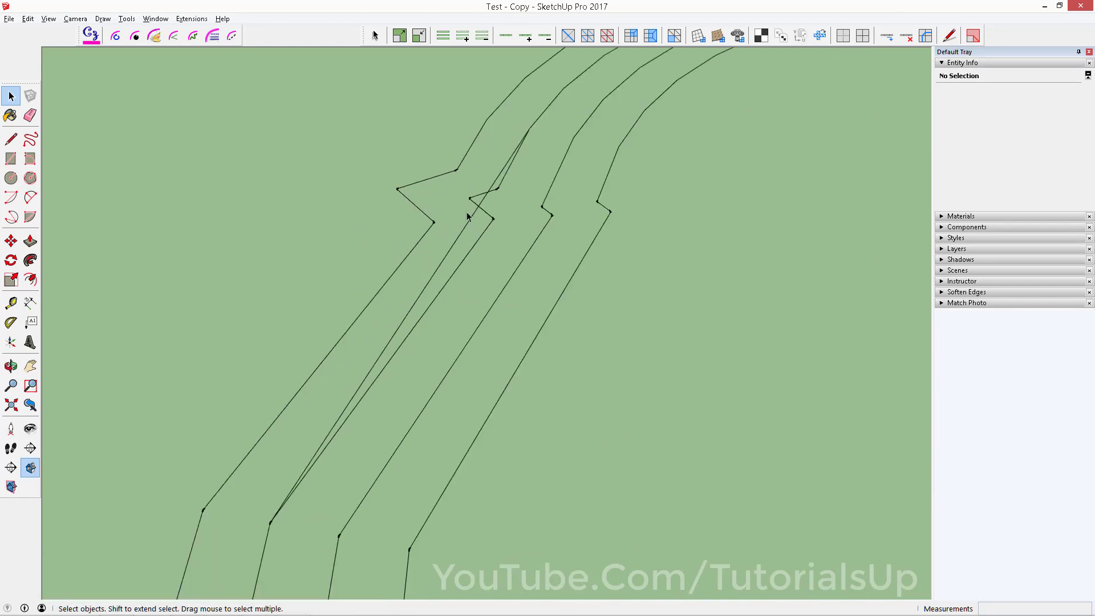
scroll(473, 221, down, 2)
scroll(468, 220, down, 4)
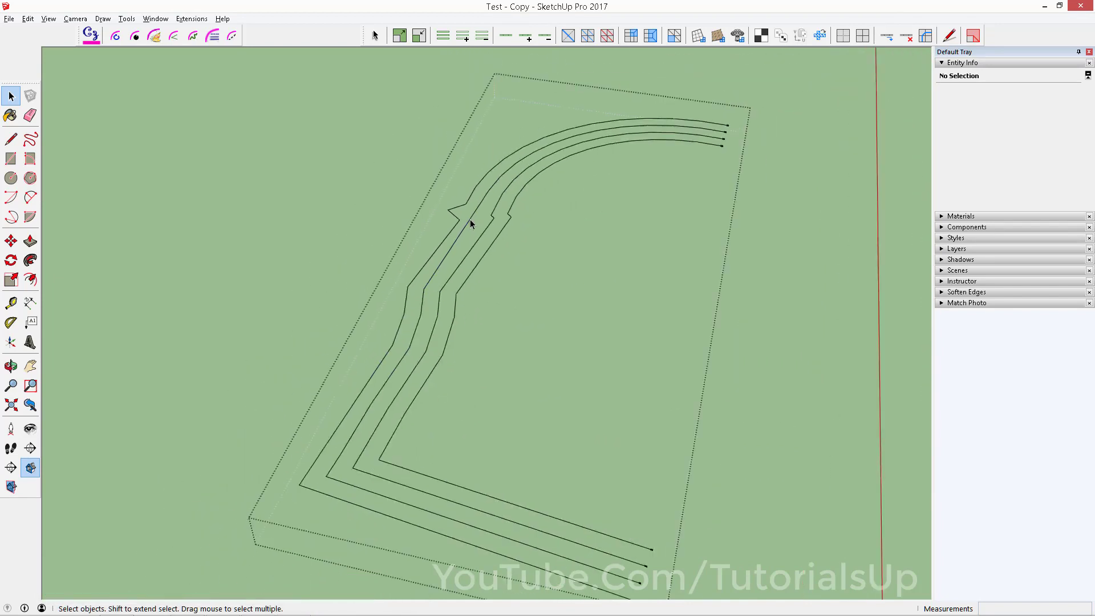
drag(444, 383, 448, 387)
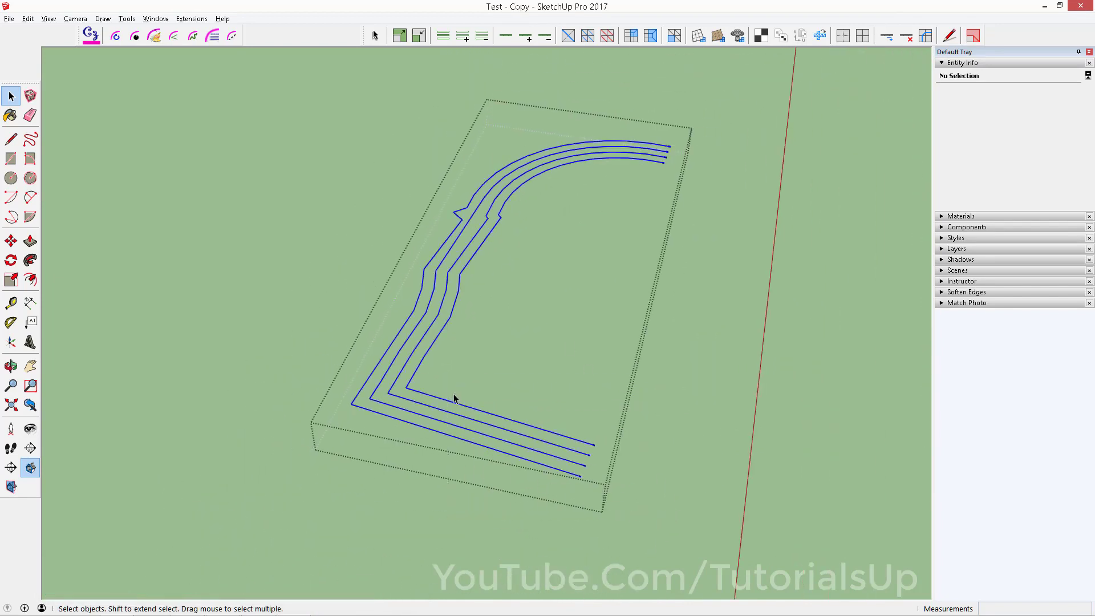
key(Escape)
click(465, 230)
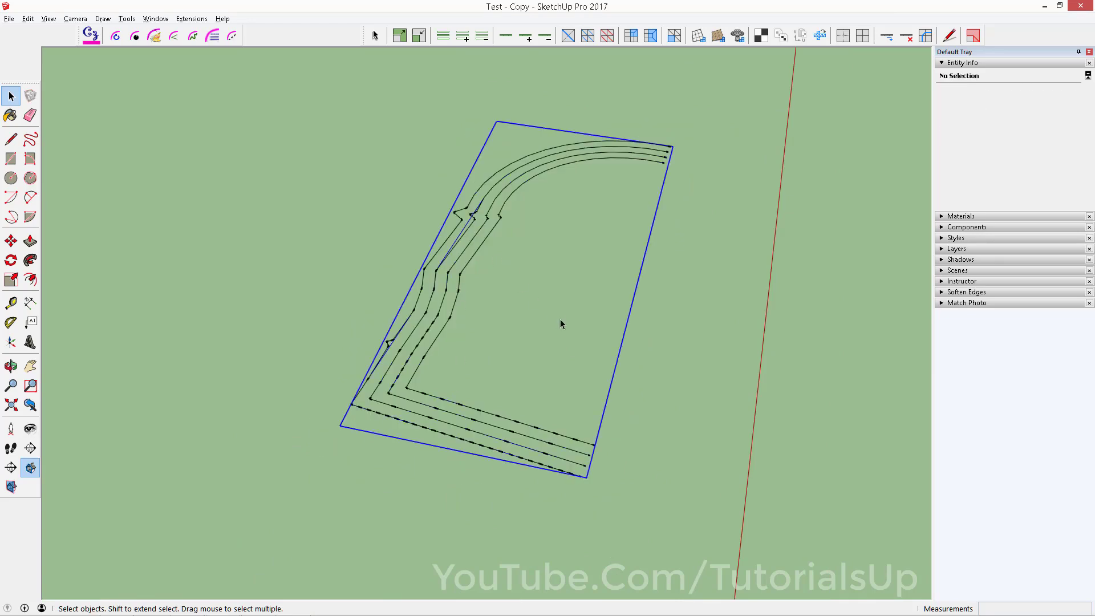
key(m)
click(572, 320)
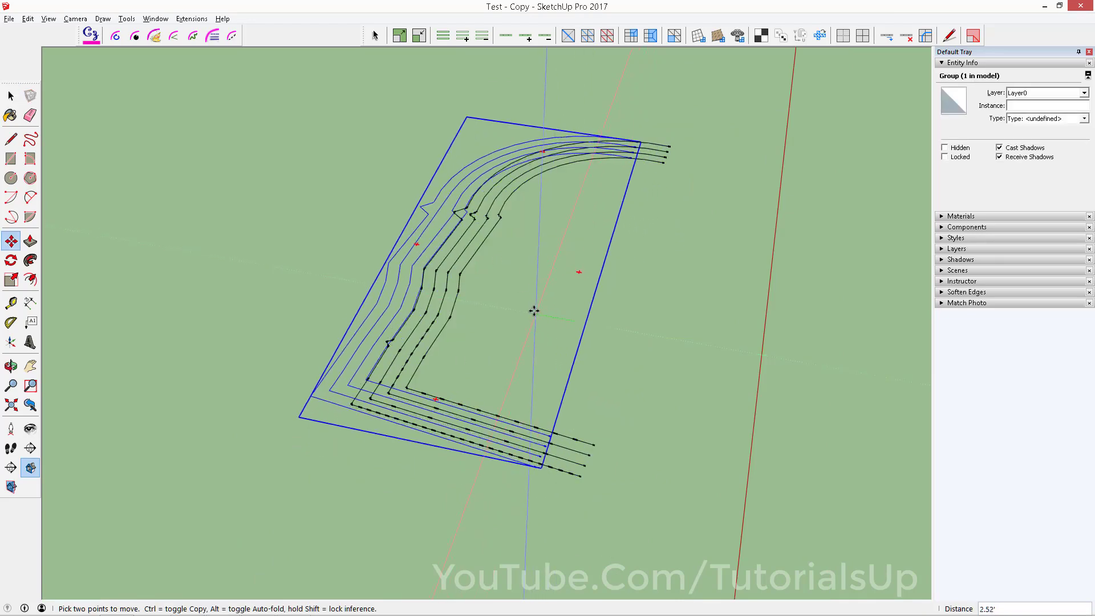
click(345, 232)
Pan and orbit out until the circle and wavy curve come into view
key(space)
shift+middle_drag(501, 244, 569, 252)
click(649, 368)
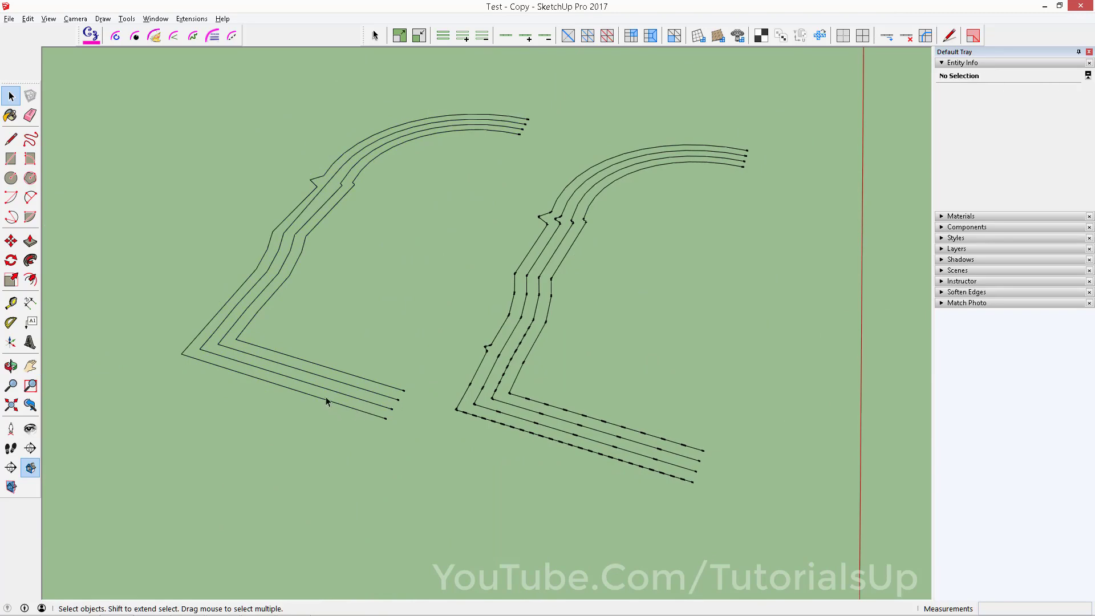
middle_drag(327, 396, 367, 479)
shift+middle_drag(398, 431, 405, 469)
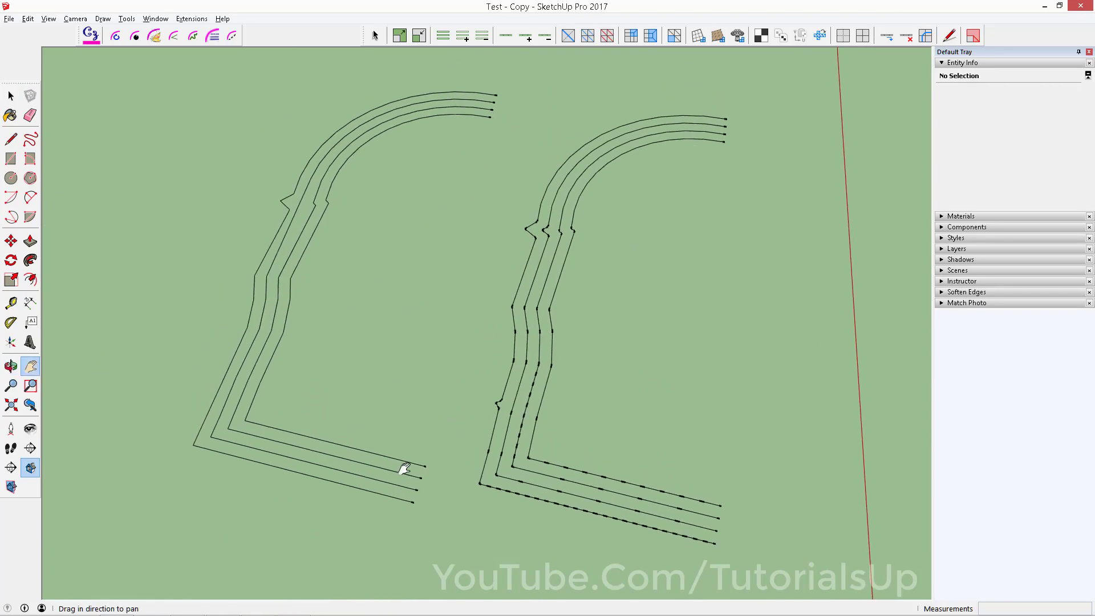
mouse_move(563, 428)
middle_down()
mouse_move(460, 419)
mouse_move(405, 395)
mouse_move(227, 365)
mouse_move(516, 378)
middle_up()
scroll(454, 419, down, 5)
scroll(516, 378, up, 3)
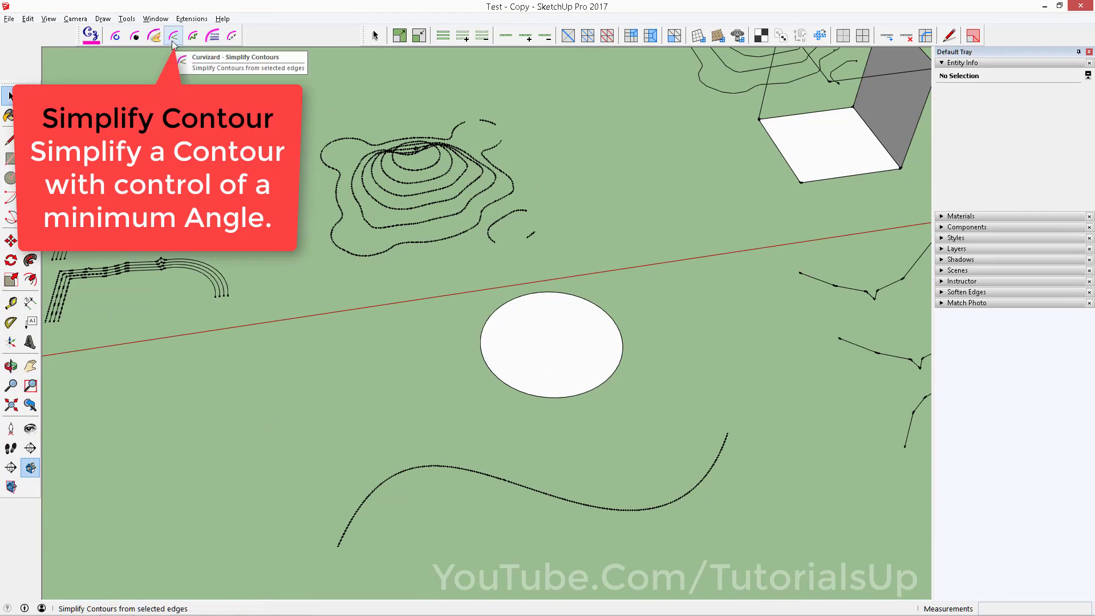
Zoom toward the test shapes and select the 200-edge, 79.19' wavy curve
scroll(575, 480, up, 2)
middle_drag(574, 475, 406, 425)
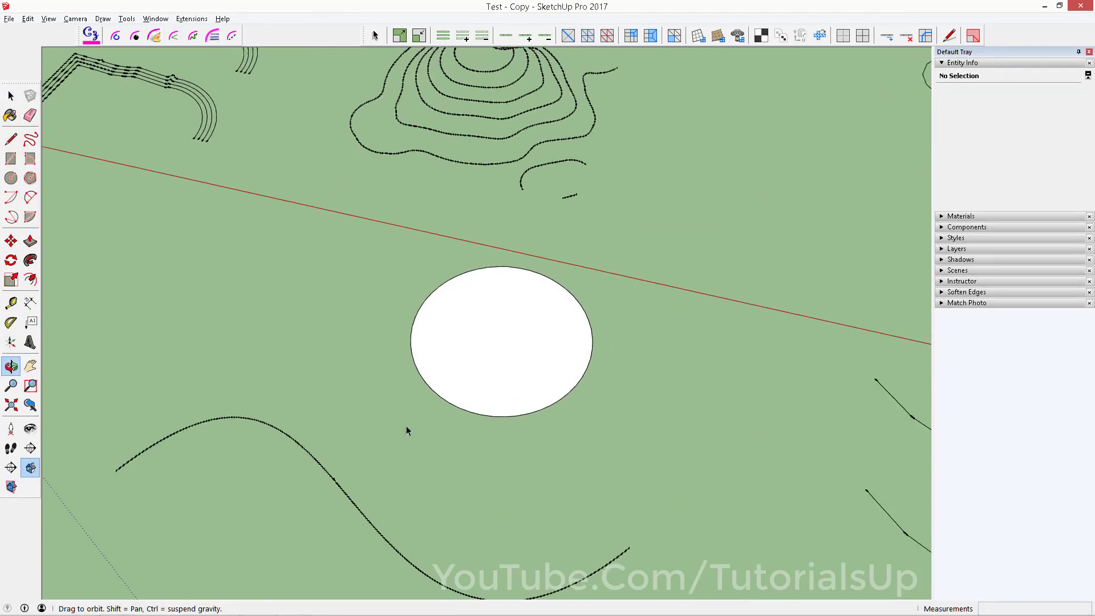
scroll(521, 254, up, 2)
scroll(425, 388, up, 2)
scroll(422, 390, up, 2)
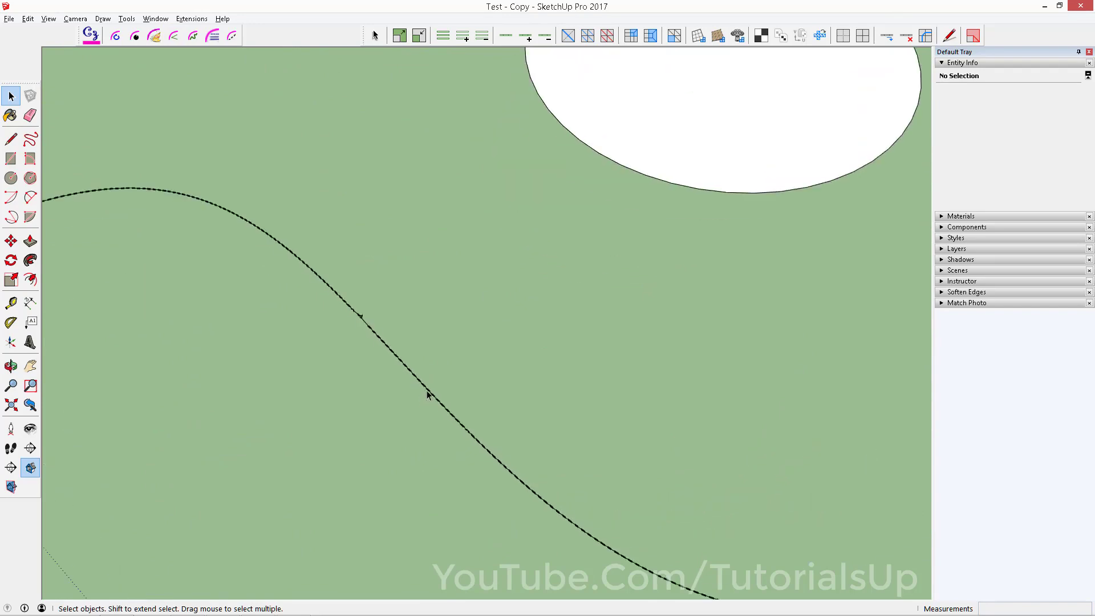
scroll(428, 392, up, 2)
click(428, 391)
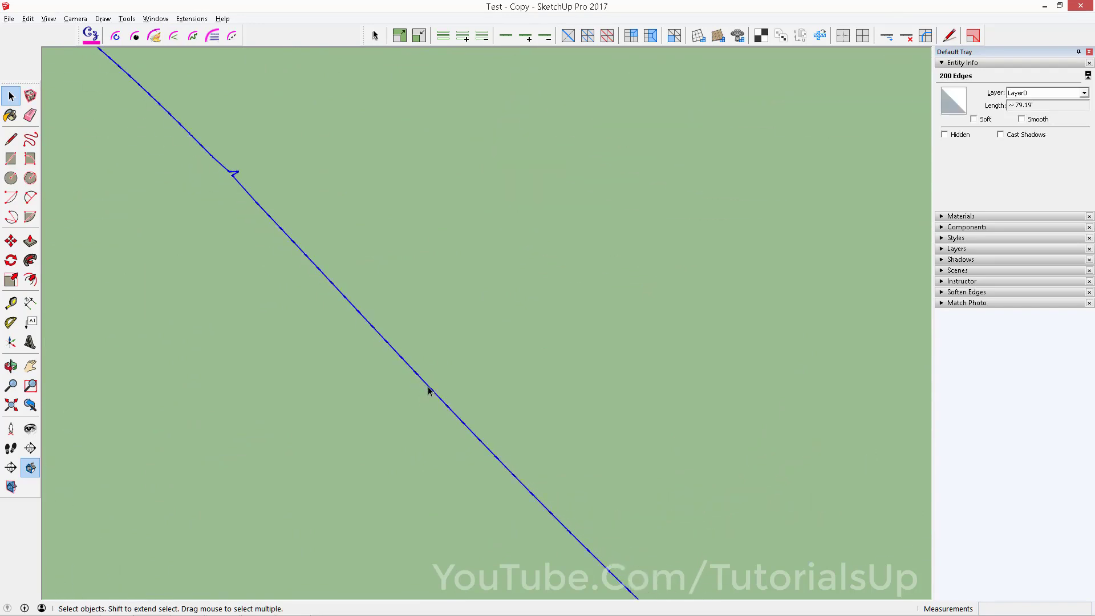
scroll(429, 391, down, 2)
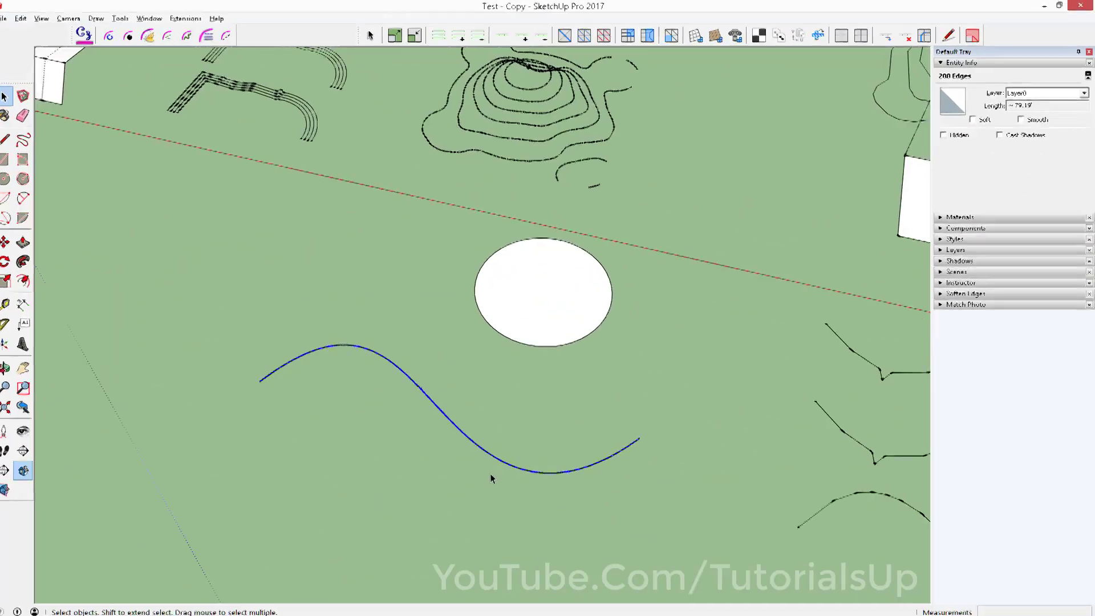
scroll(492, 434, down, 2)
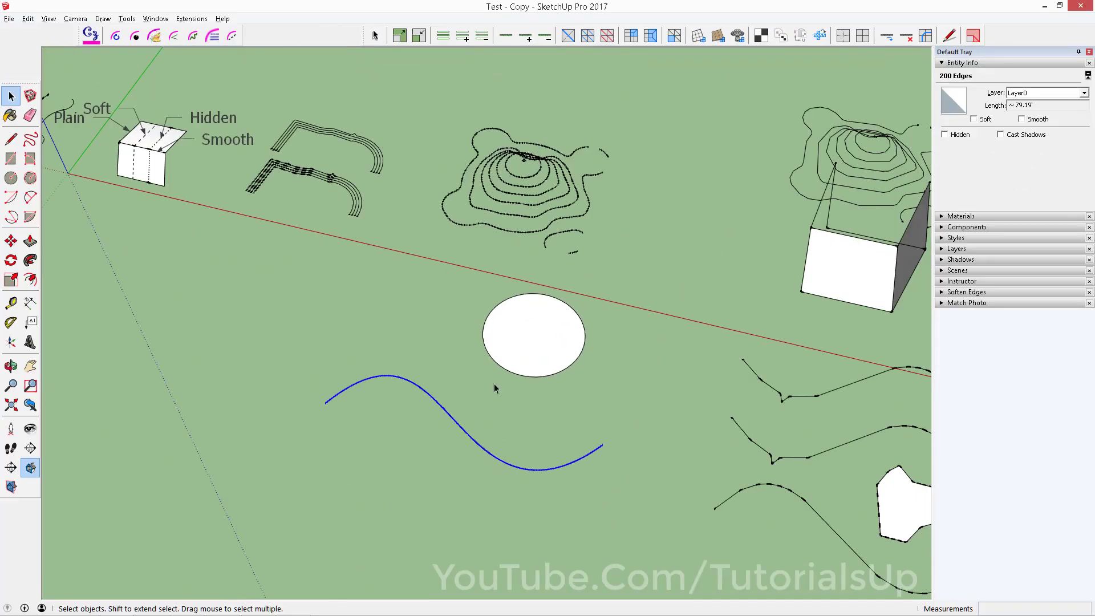
scroll(500, 283, up, 1)
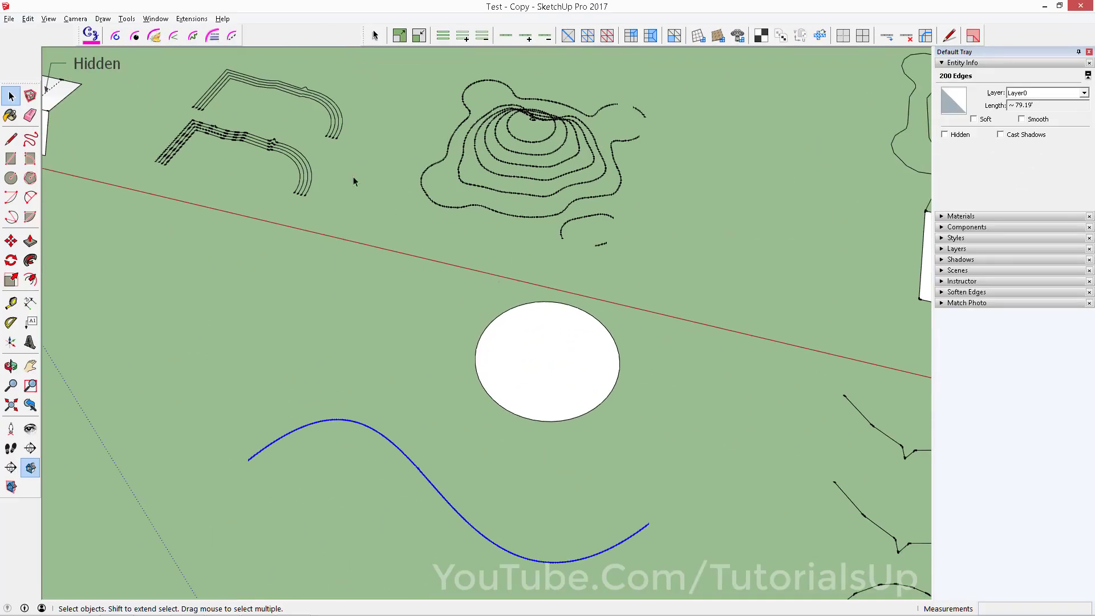
Preview the wavy curve in Curvizard Simplify Contours
click(175, 37)
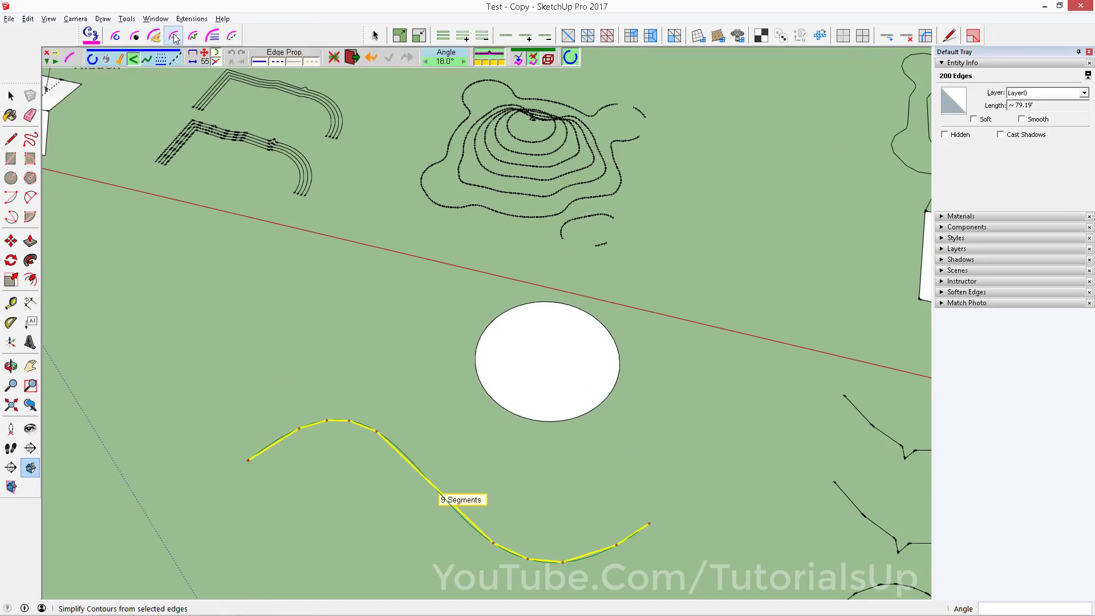
scroll(466, 272, down, 2)
scroll(521, 362, up, 2)
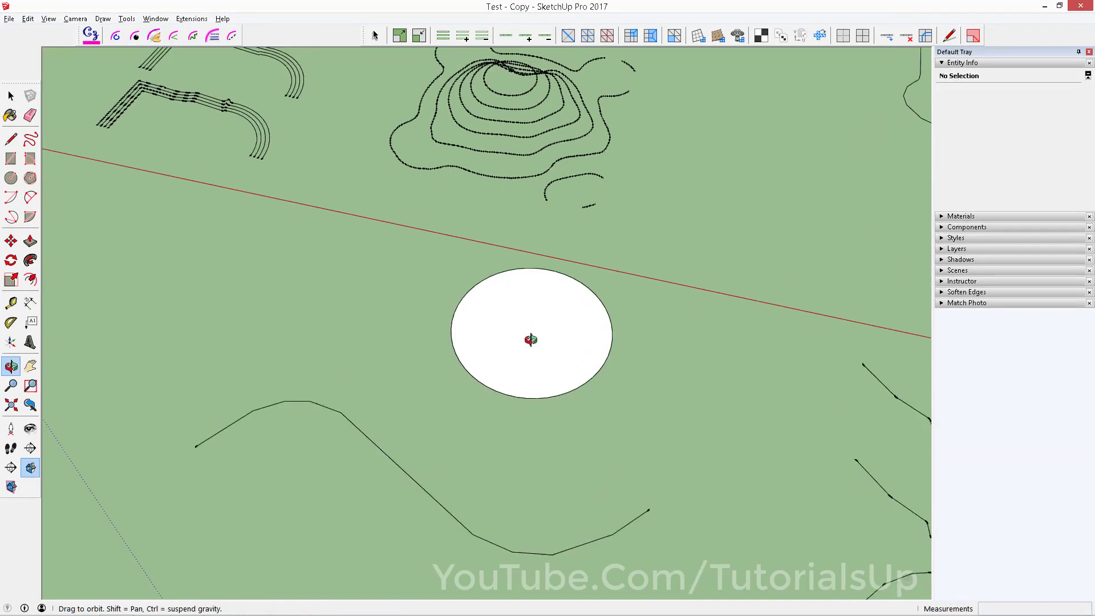
middle_drag(516, 334, 459, 508)
scroll(459, 508, up, 1)
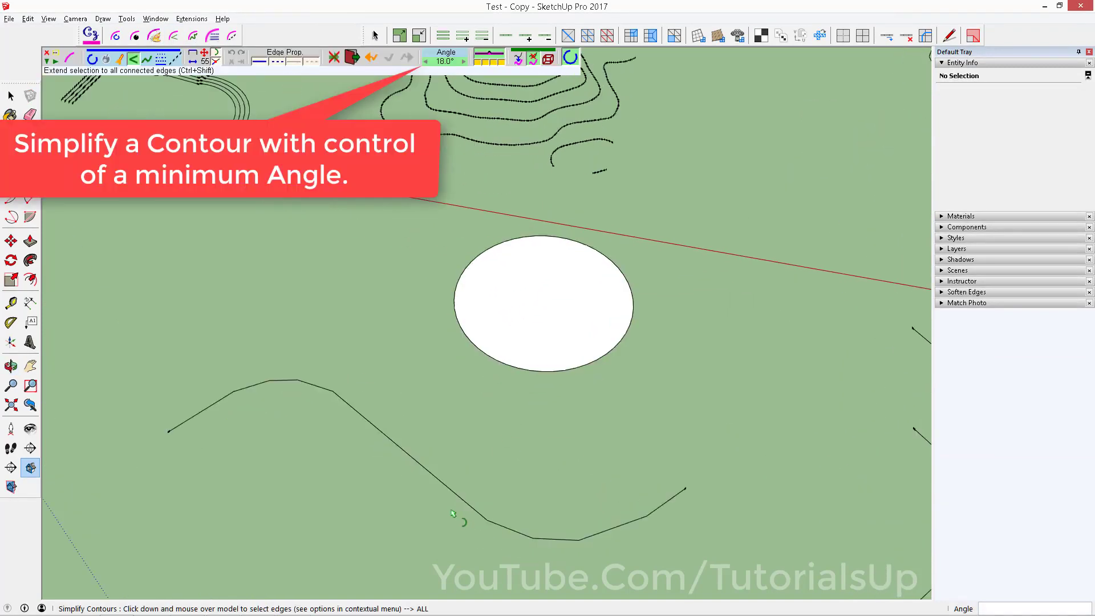
Step the minimum angle up and down, settling on 6.0° for 28 segments
click(427, 62)
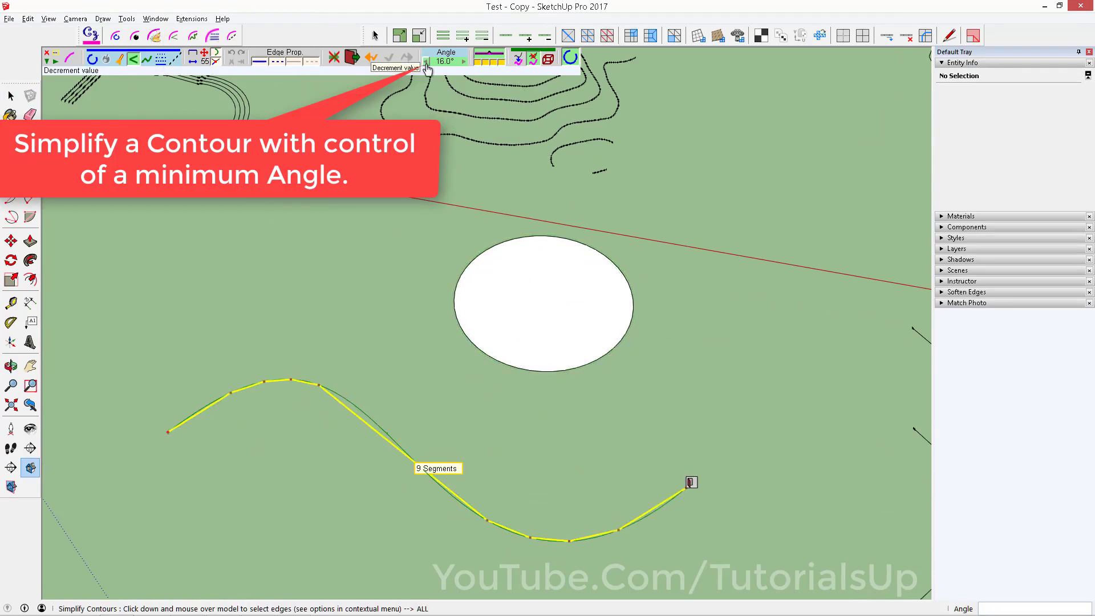
click(463, 62)
click(463, 62)
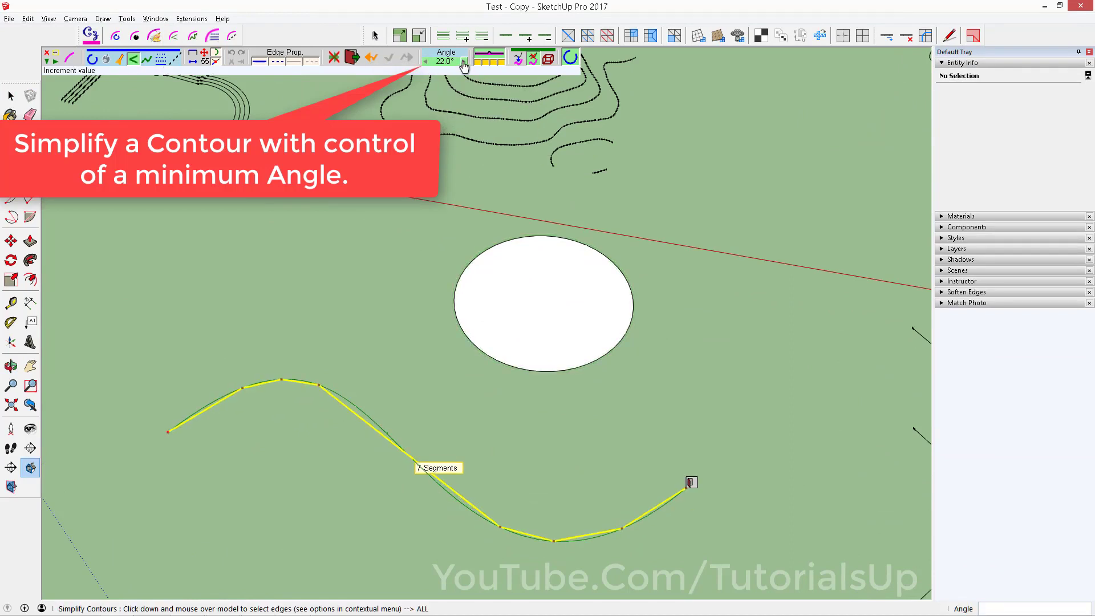
click(463, 61)
click(463, 62)
click(463, 62)
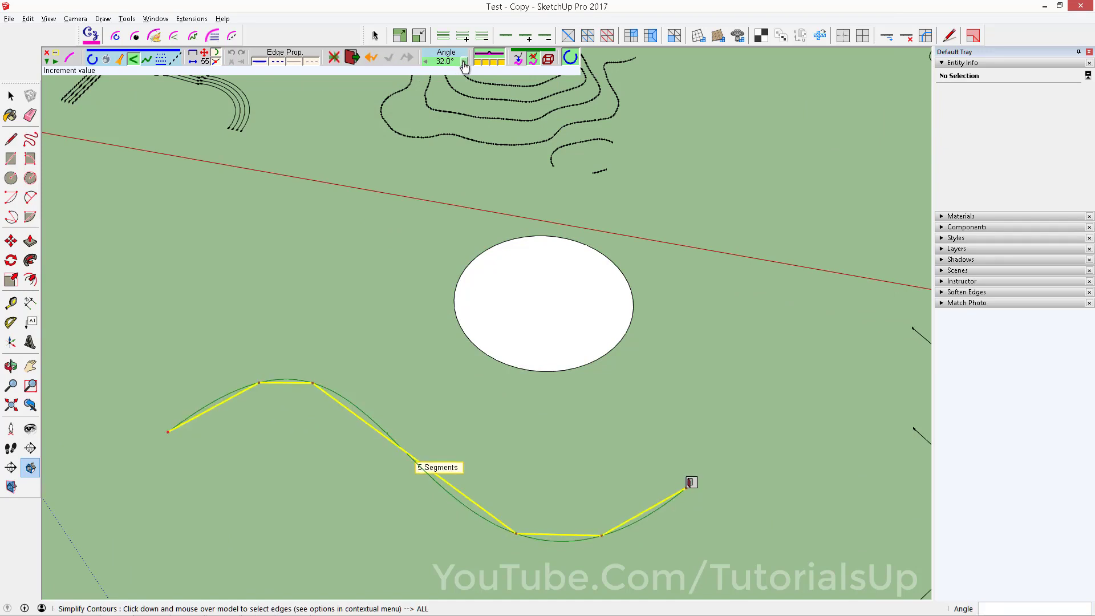
click(426, 62)
click(426, 62)
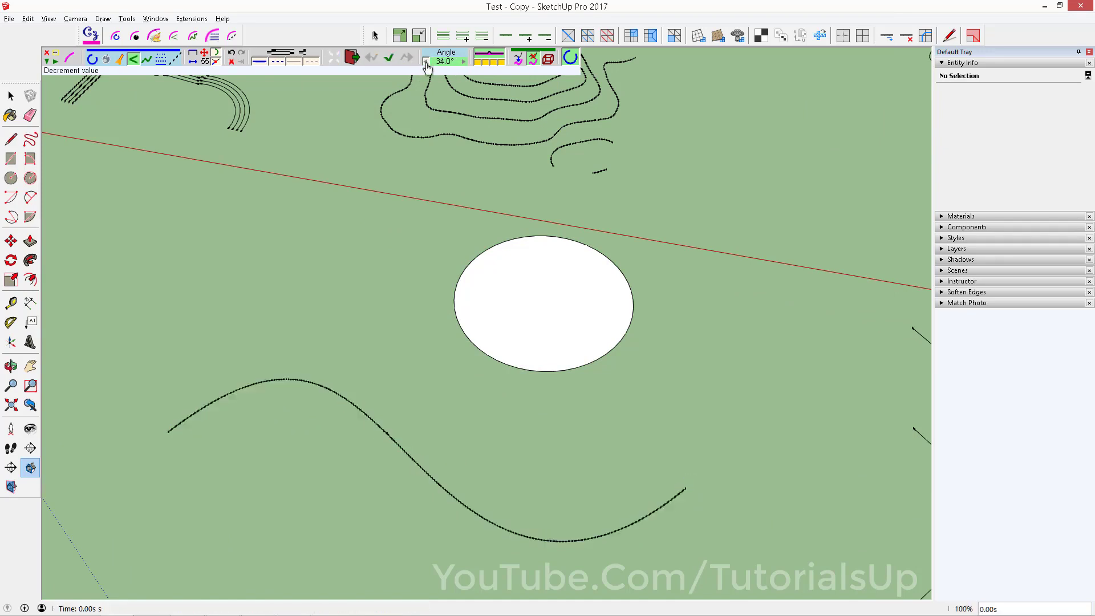
click(426, 61)
click(425, 62)
click(425, 61)
click(426, 62)
click(425, 62)
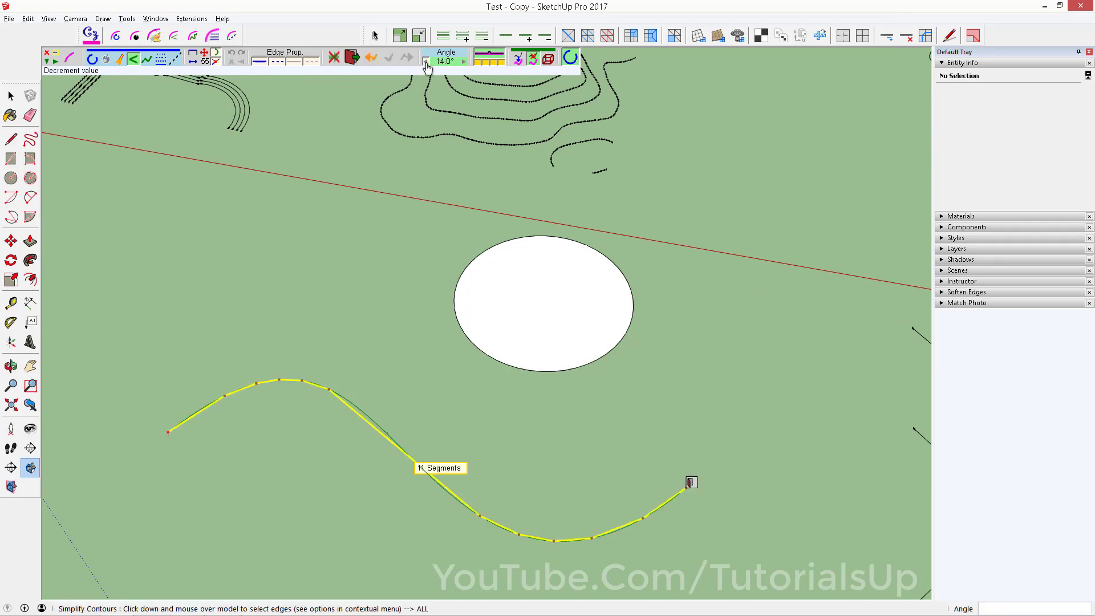
click(425, 61)
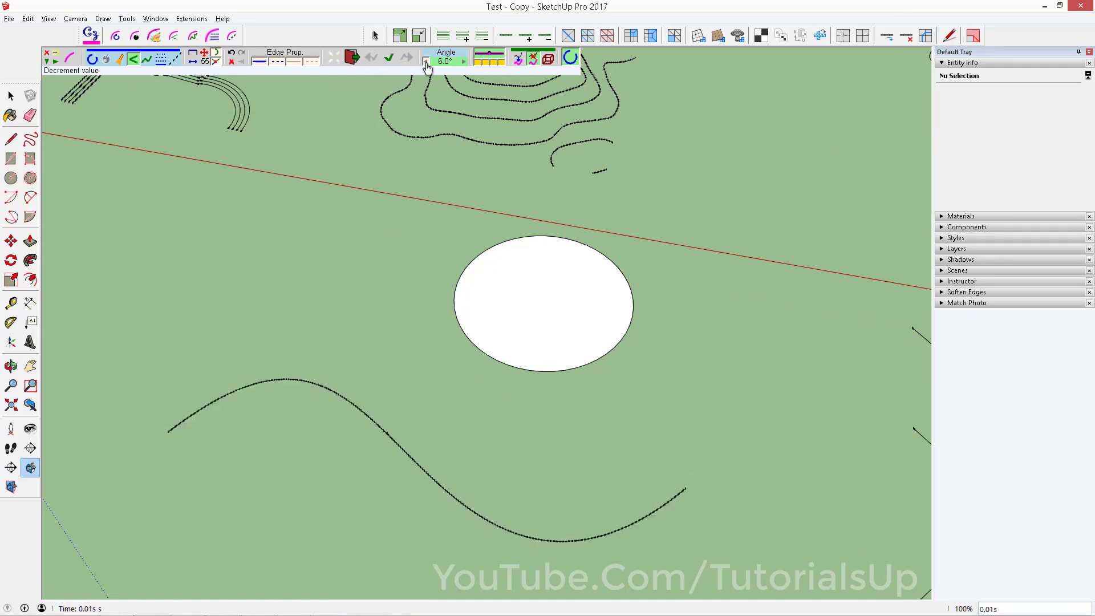
Apply the simplification and confirm the curve reads 28 segments, about 78.95'
scroll(359, 456, up, 2)
scroll(353, 416, up, 2)
scroll(361, 259, down, 1)
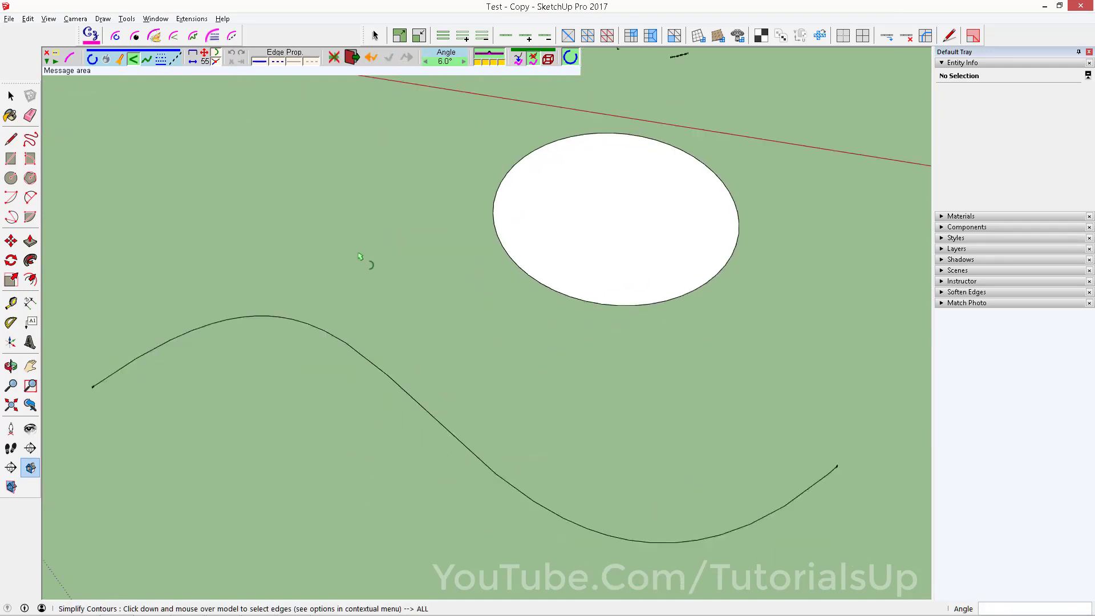
scroll(409, 318, down, 1)
scroll(314, 352, up, 2)
scroll(411, 379, up, 2)
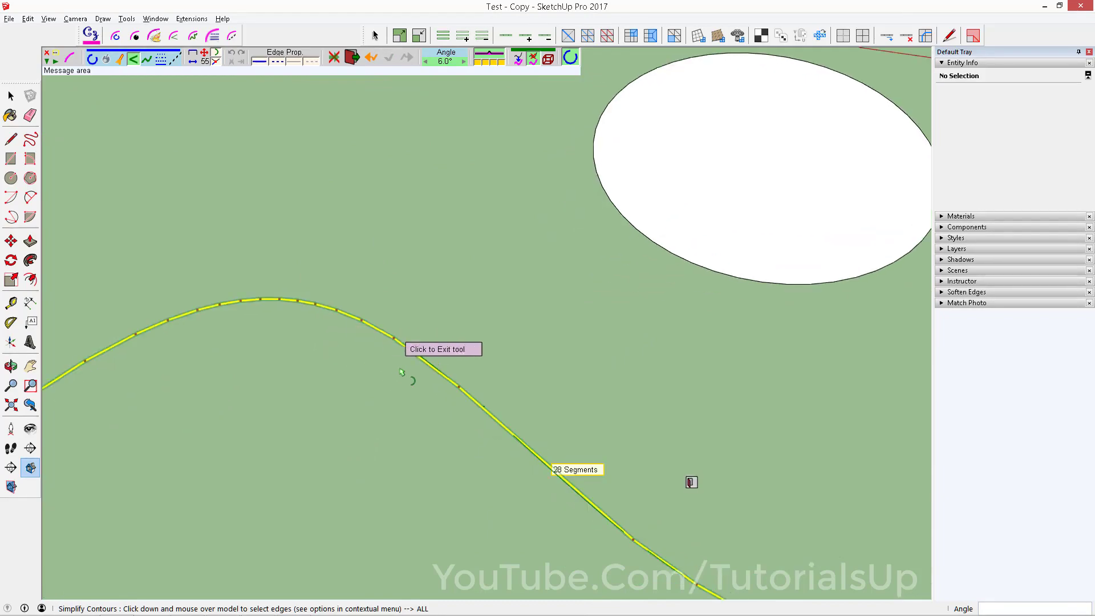
scroll(414, 374, up, 1)
click(319, 343)
scroll(264, 201, down, 1)
scroll(264, 200, down, 2)
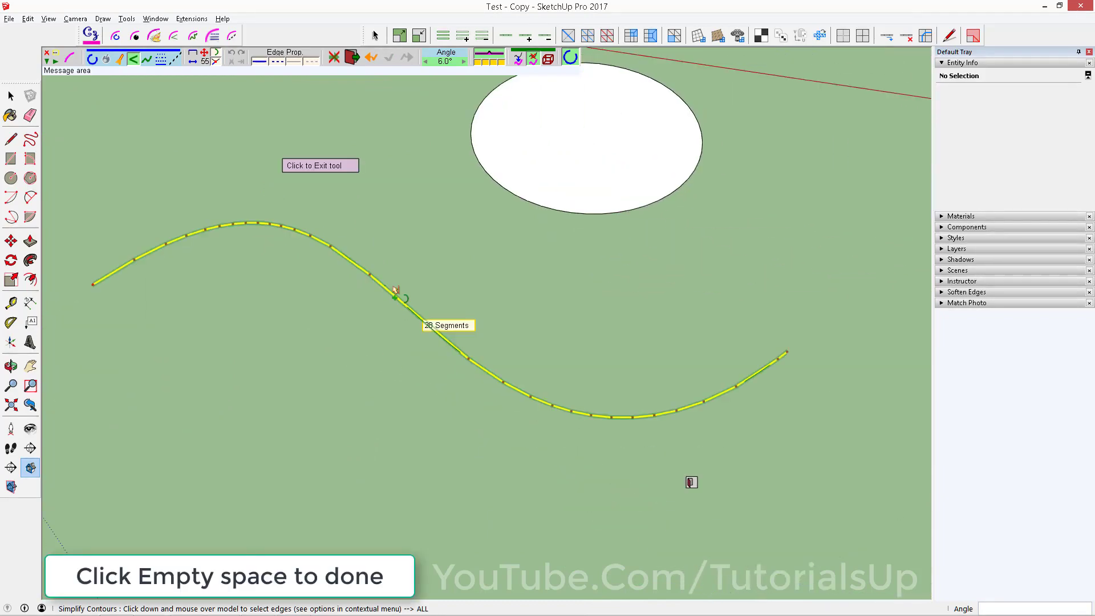
click(413, 331)
scroll(422, 348, down, 2)
click(426, 357)
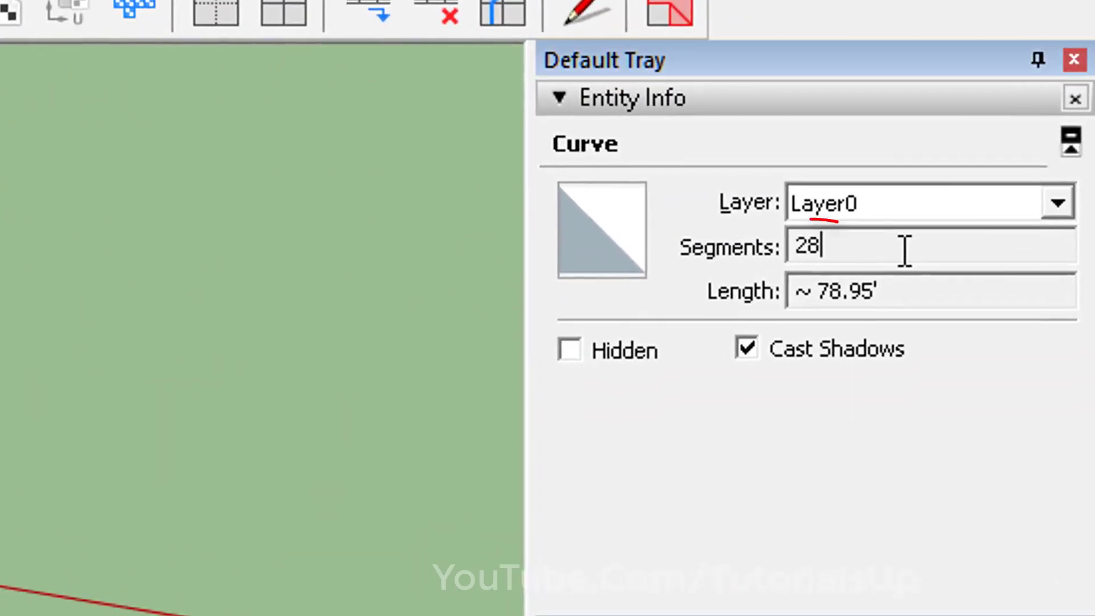
drag(1039, 108, 959, 106)
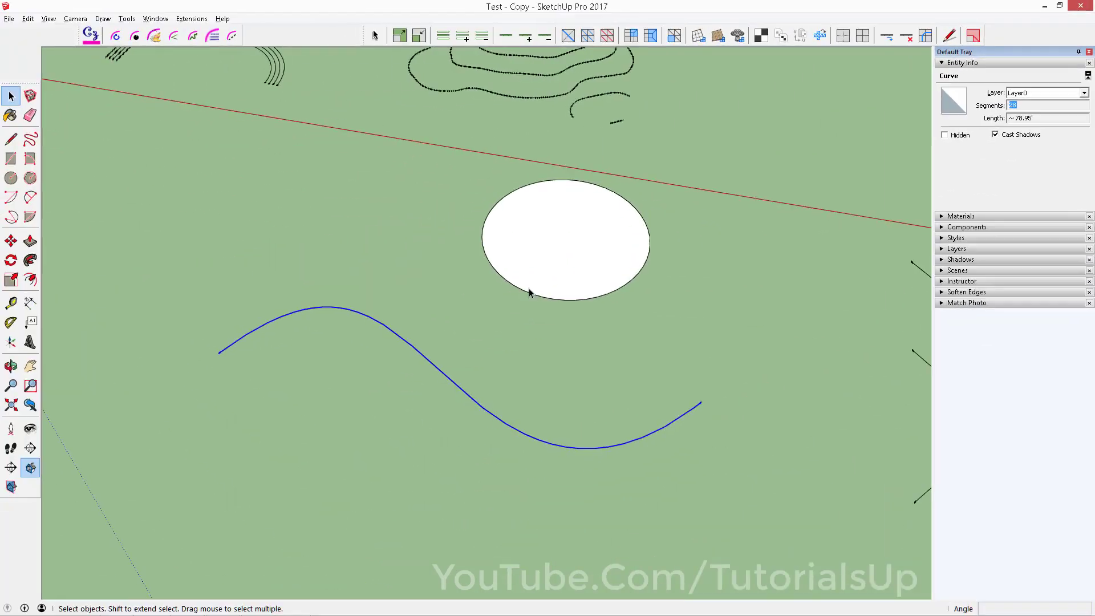
Select the circle together with its face
mouse_move(511, 274)
shift+middle_down()
mouse_move(458, 387)
mouse_move(469, 359)
shift+middle_up()
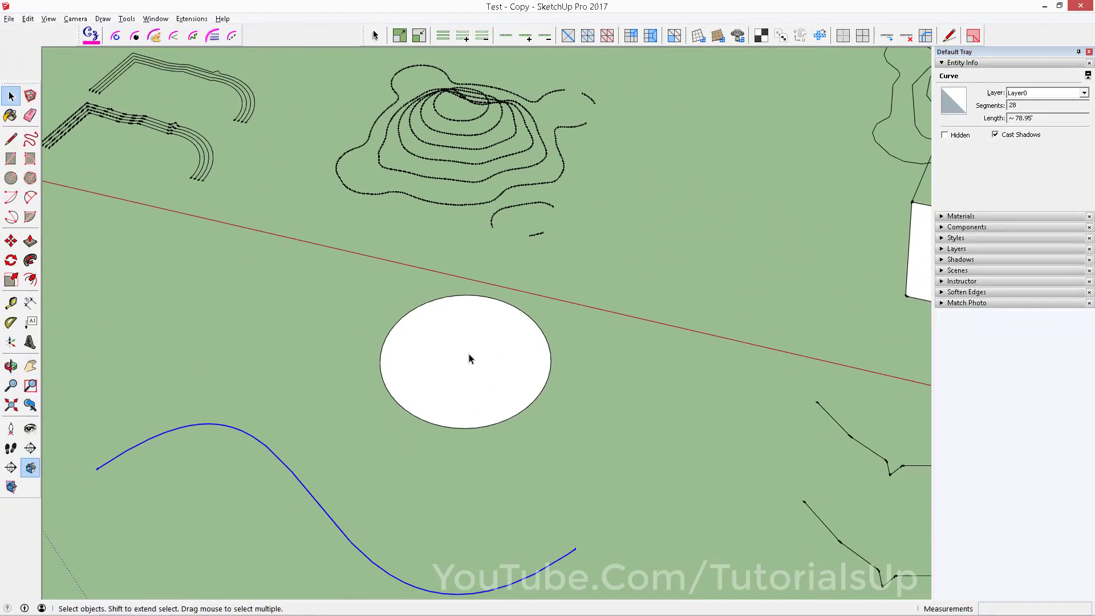
double_click(464, 354)
scroll(463, 354, up, 1)
scroll(466, 343, up, 1)
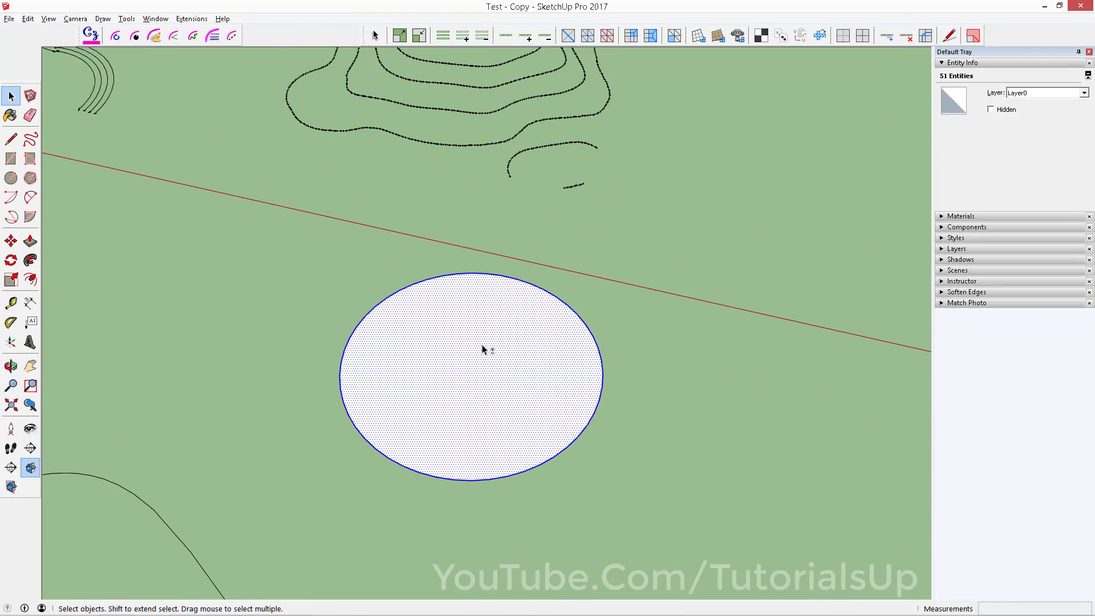
Simplify the circle's 50-segment edge down to 10 segments
click(579, 317)
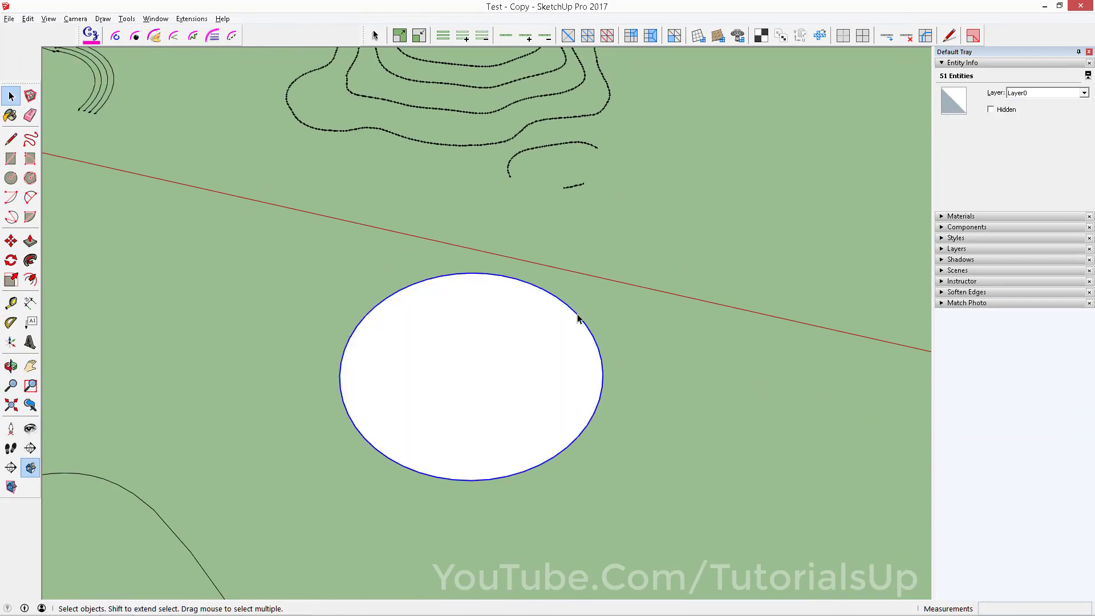
click(172, 37)
scroll(494, 400, down, 1)
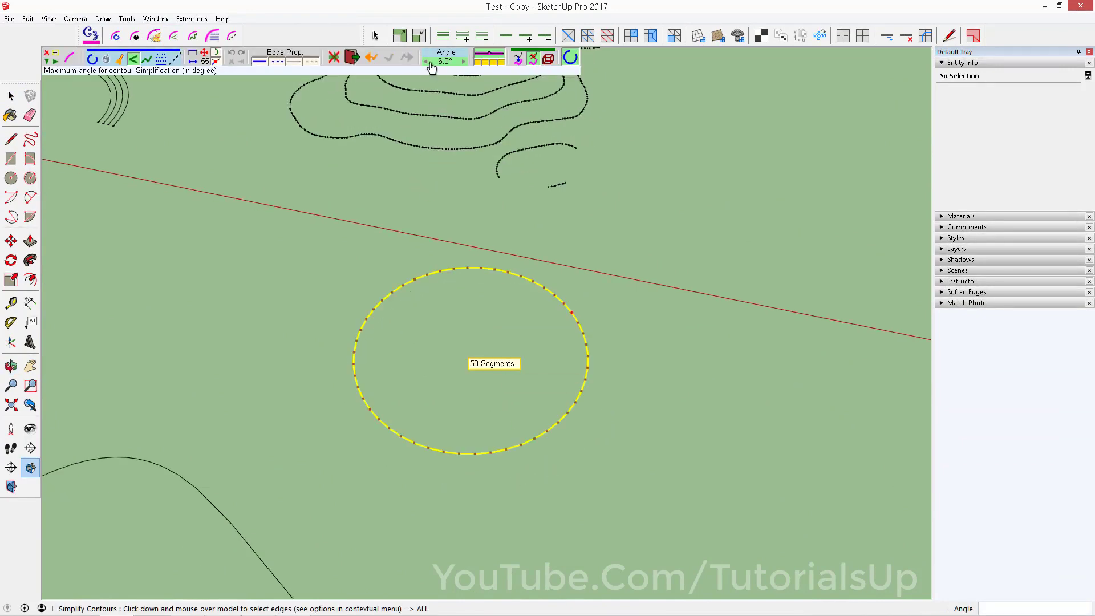
click(464, 62)
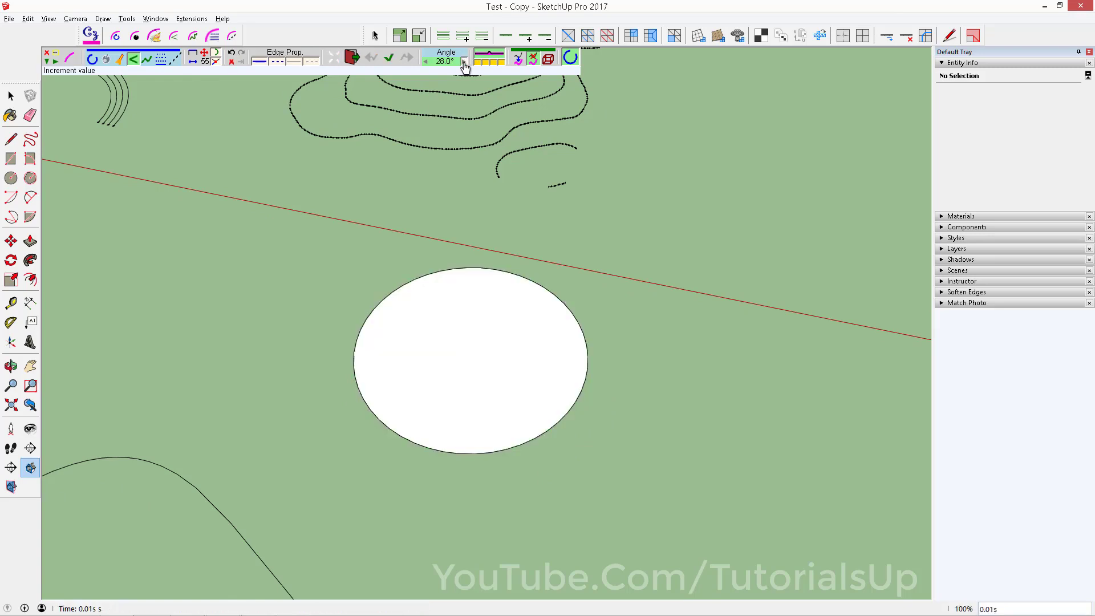
scroll(577, 307, up, 1)
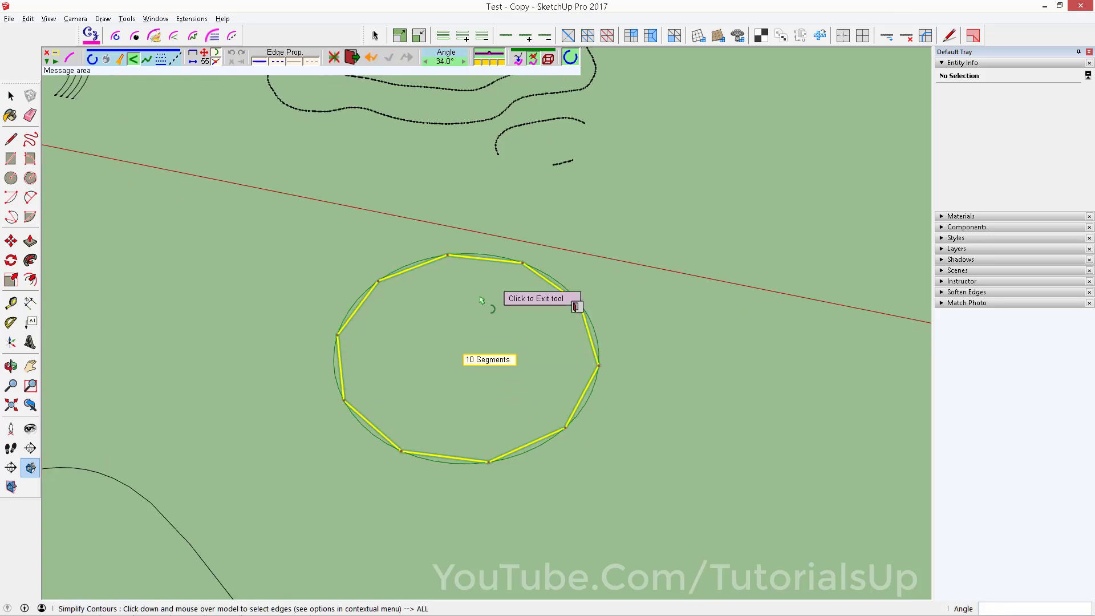
scroll(577, 306, up, 1)
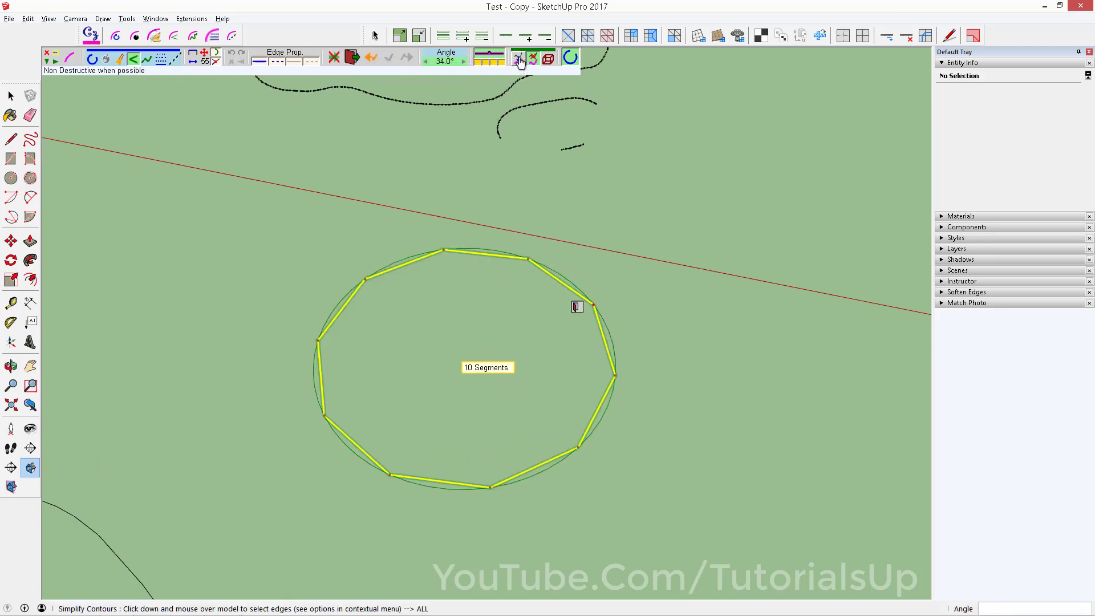
click(519, 59)
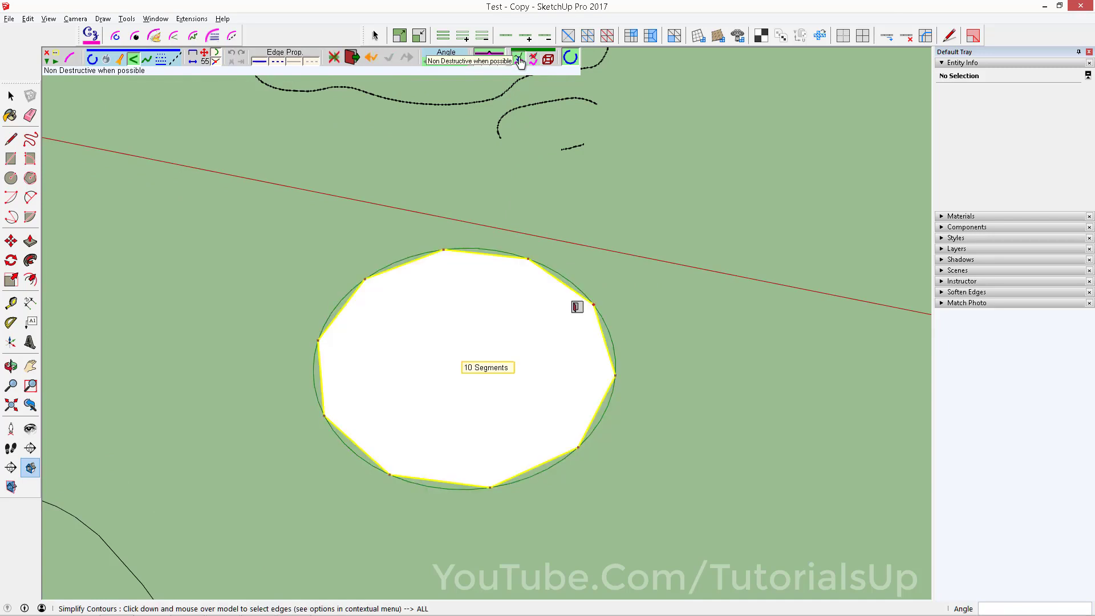
Switch to Non Destructive so the face stays, apply, and select the 10-sided face
click(533, 63)
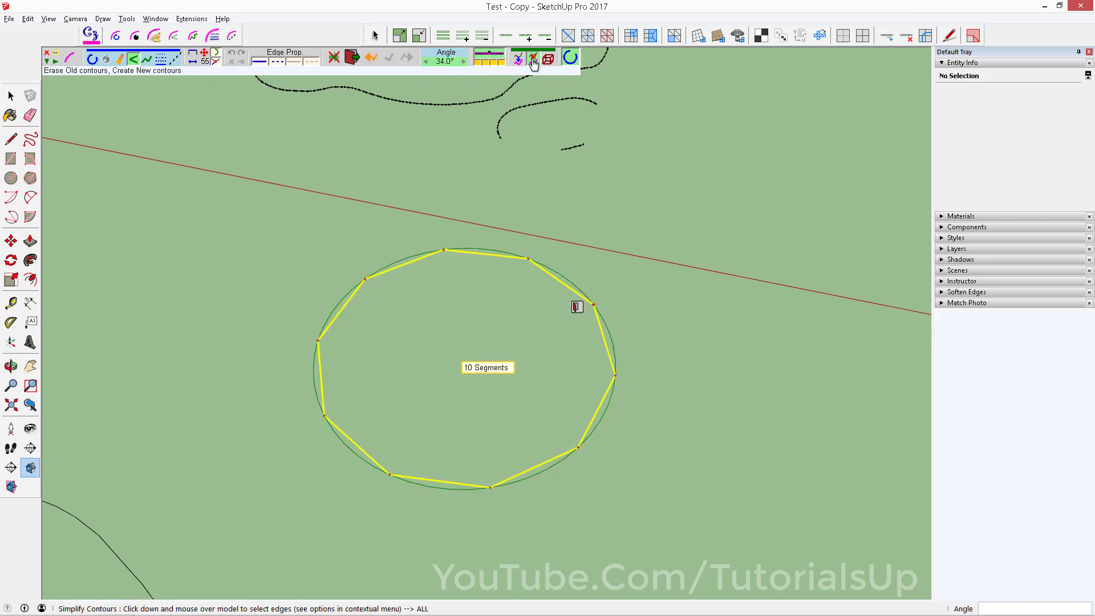
click(541, 63)
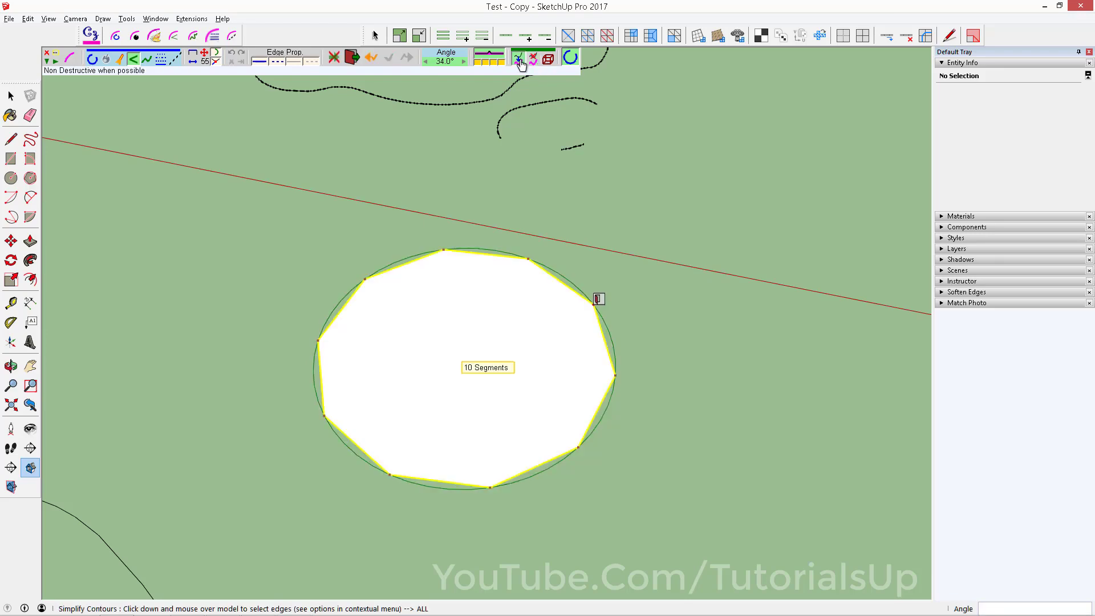
click(667, 316)
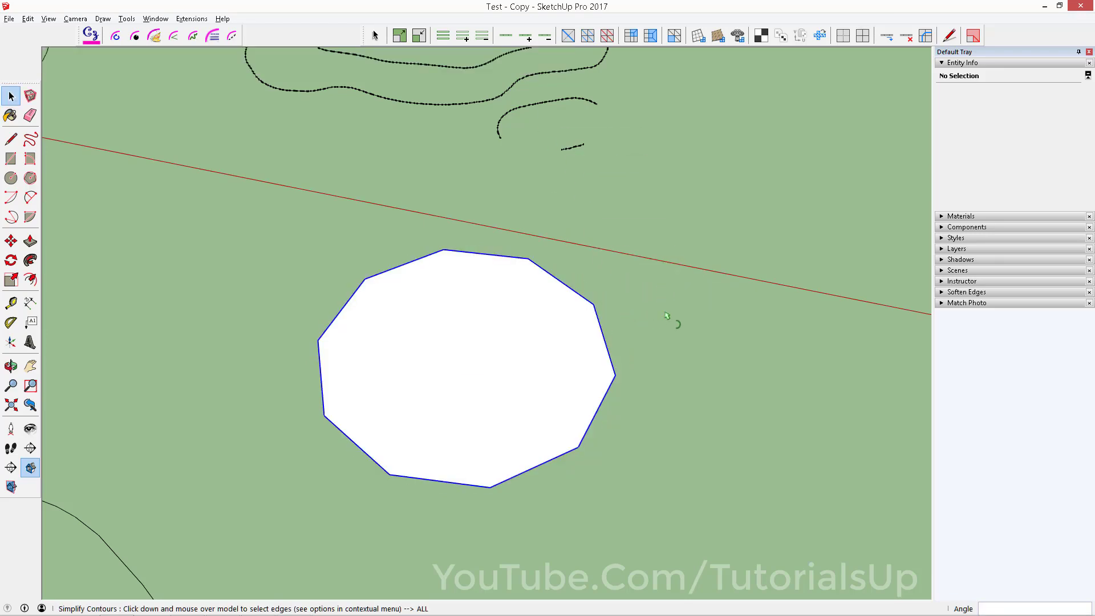
click(530, 374)
double_click(505, 377)
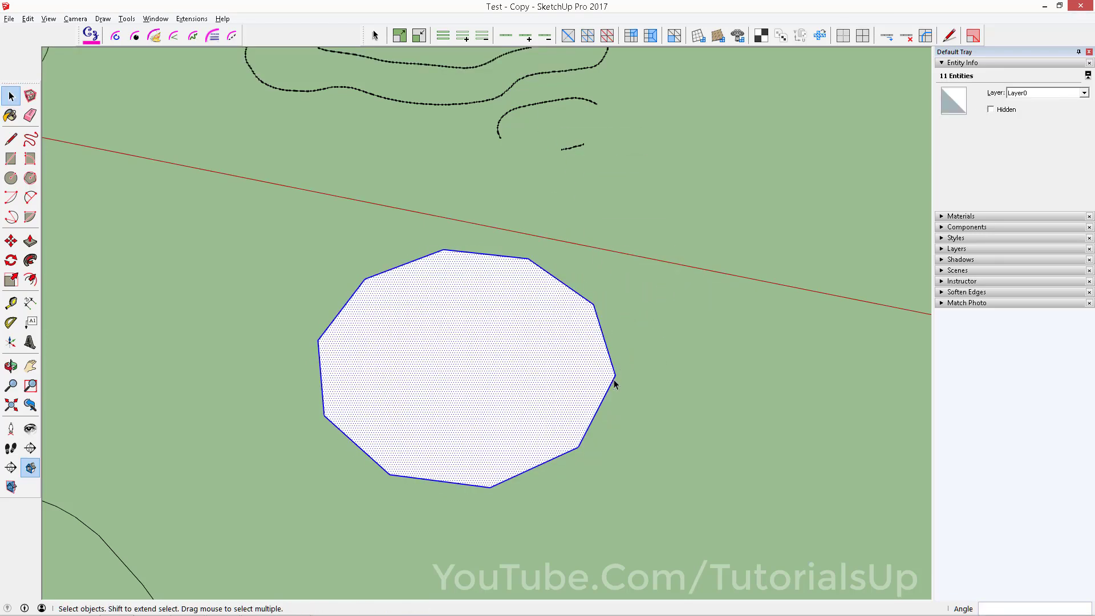
Box-select the topographic contour lines and run Curvizard Simplify Contours on them
mouse_move(615, 384)
middle_down()
mouse_move(521, 416)
mouse_move(494, 215)
mouse_move(506, 360)
mouse_move(556, 359)
middle_up()
drag(333, 164, 703, 436)
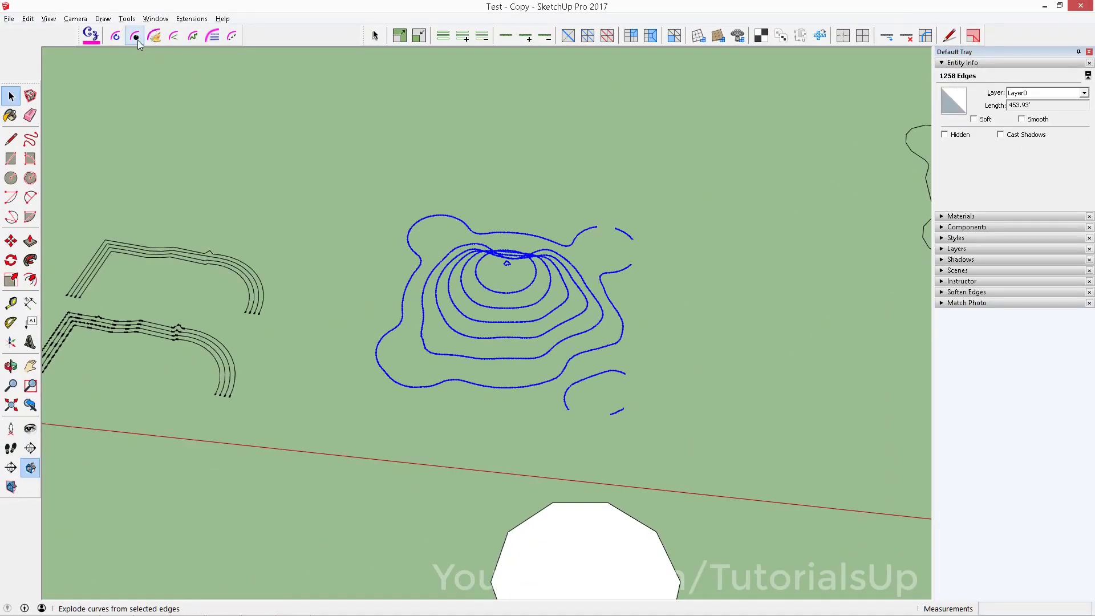
click(174, 37)
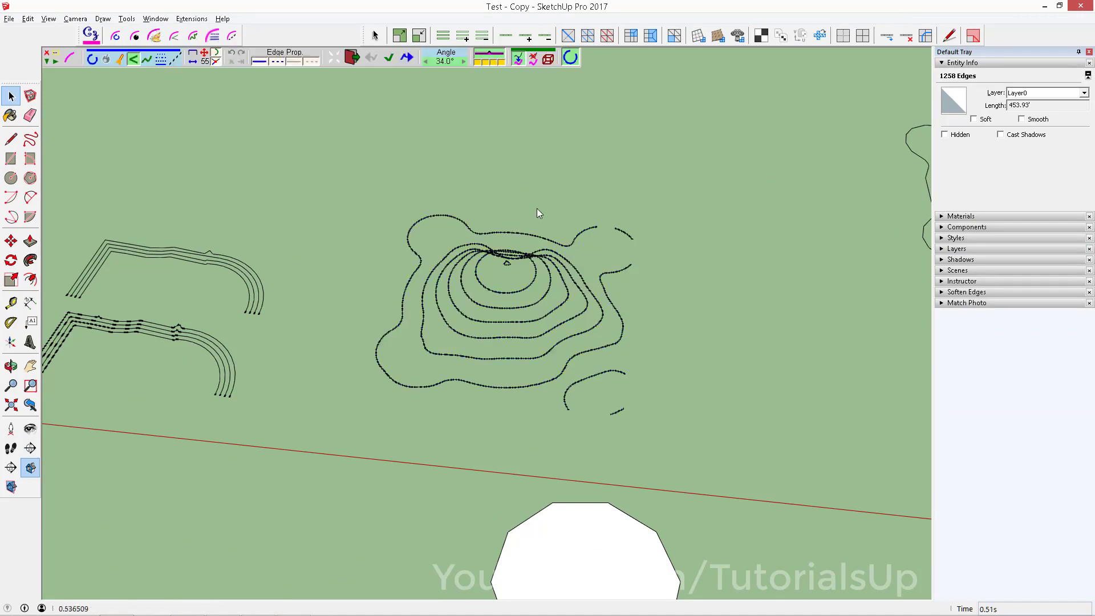
scroll(541, 279, up, 3)
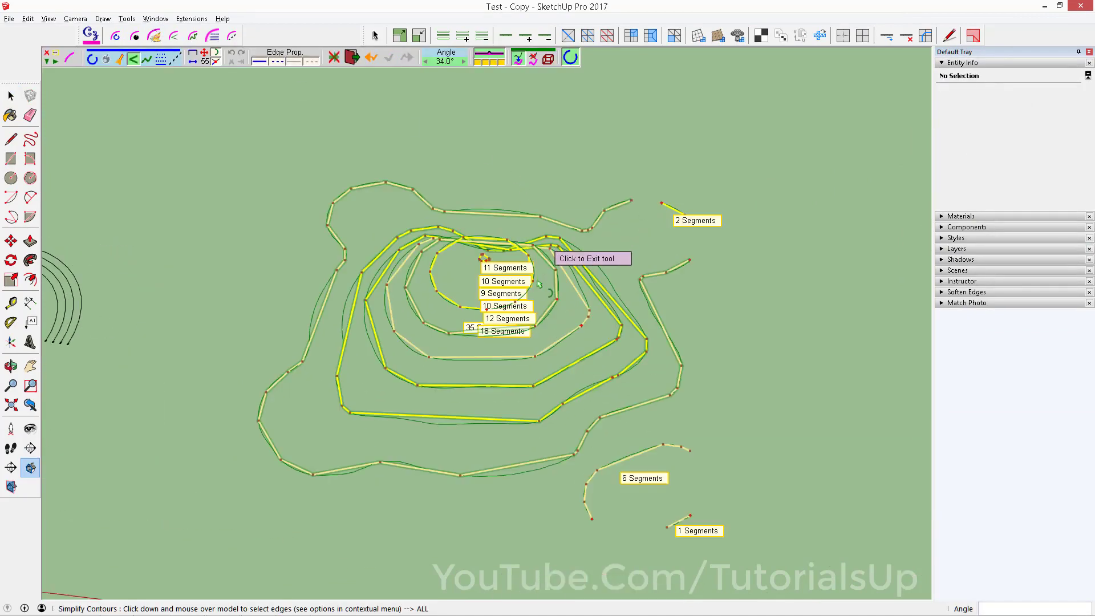
Lower the simplification angle threshold step by step to 18.0°
click(426, 62)
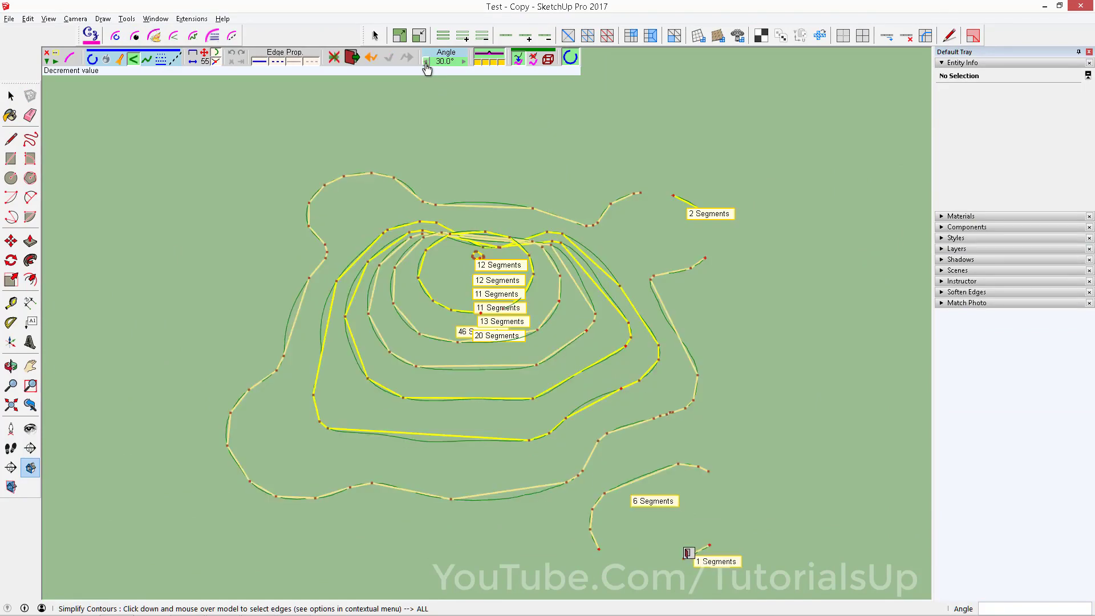
click(426, 63)
click(426, 63)
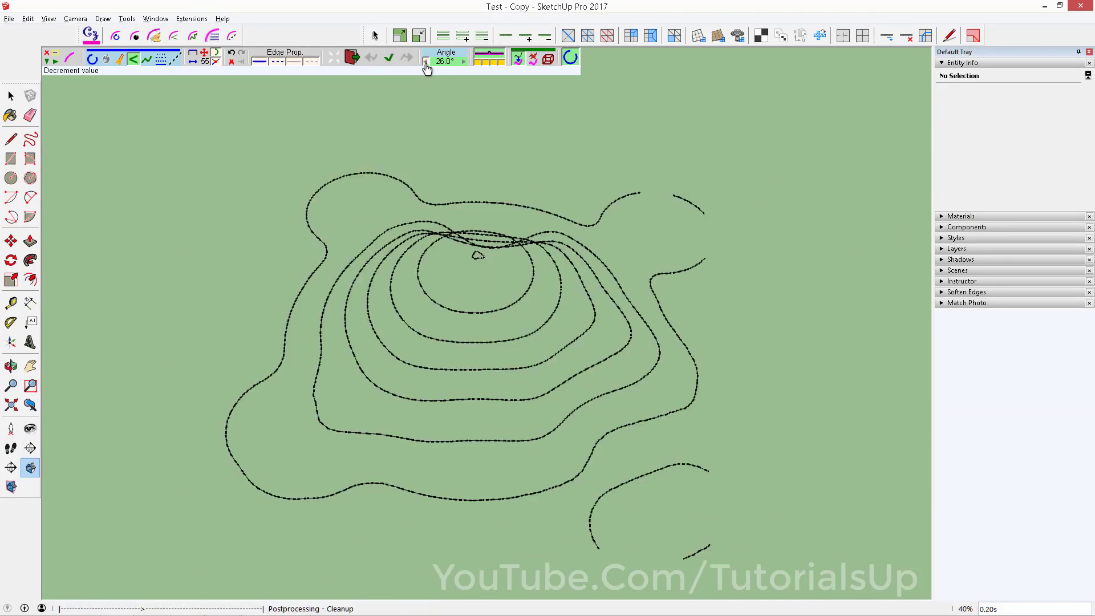
click(426, 62)
click(425, 63)
click(425, 63)
click(426, 62)
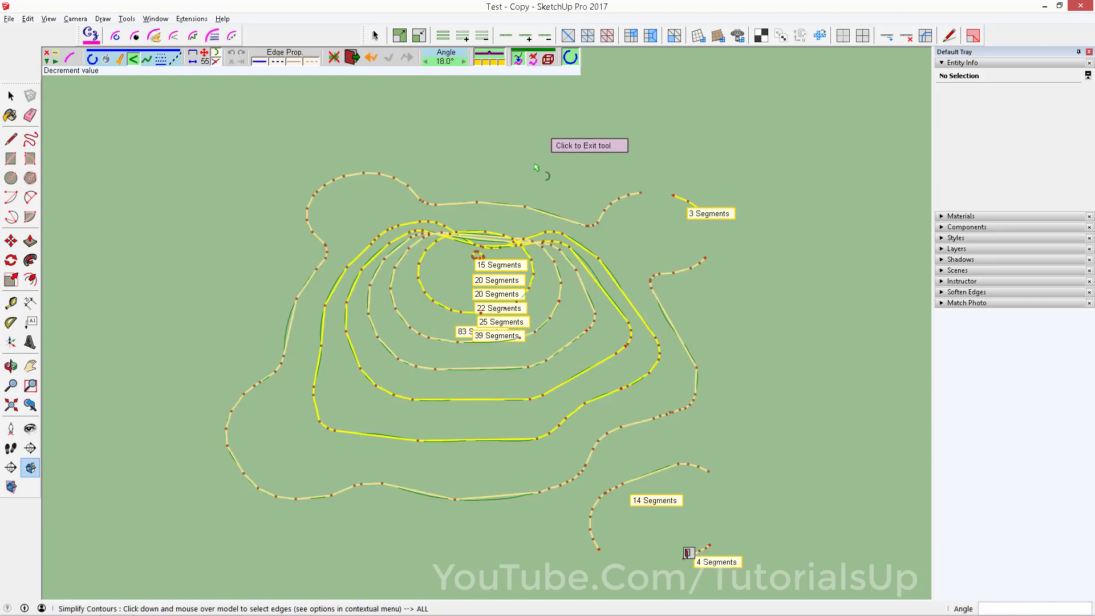
Validate the 18° simplification so the contours are committed
click(665, 330)
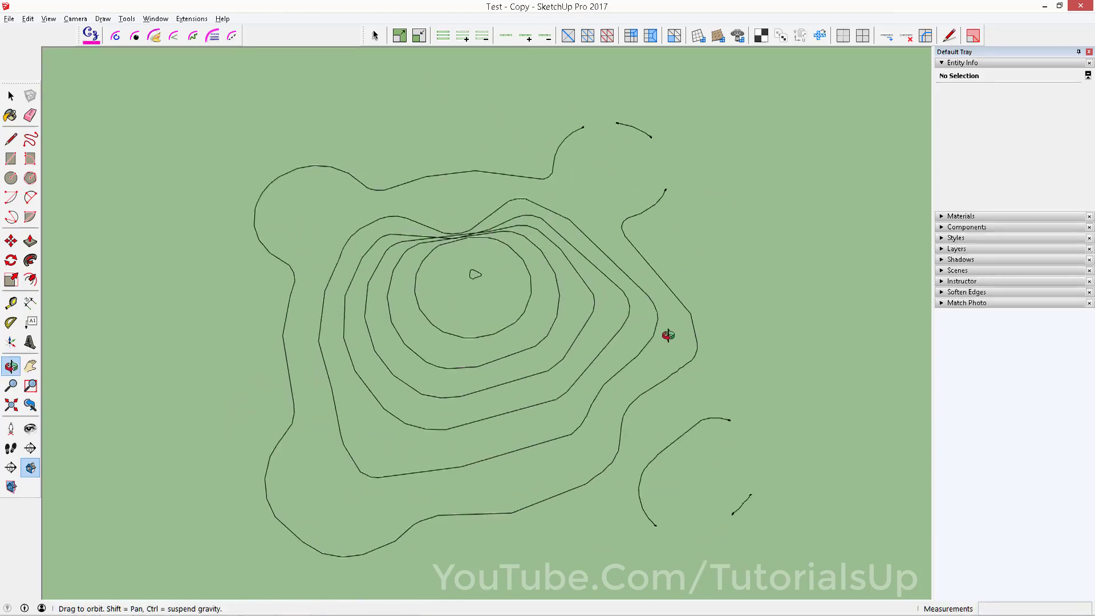
click(407, 246)
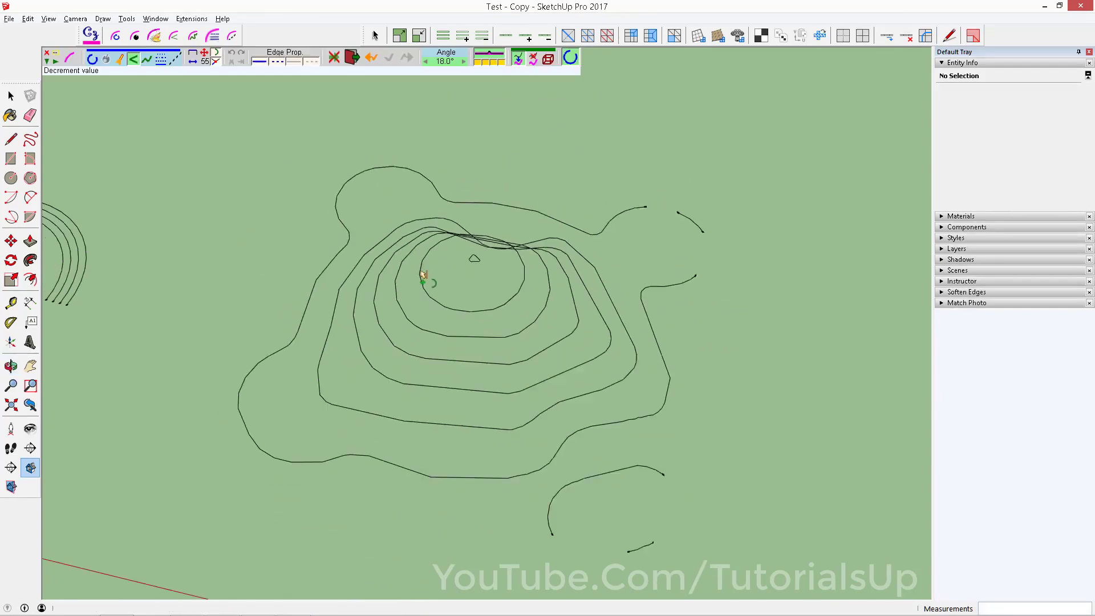
click(534, 155)
scroll(484, 268, up, 1)
scroll(483, 269, up, 1)
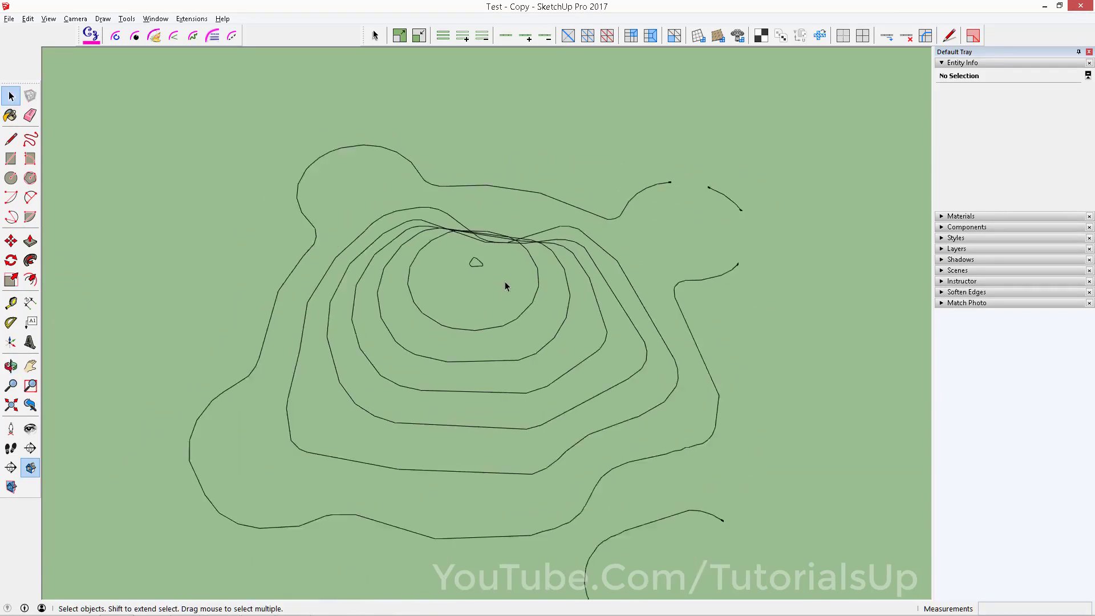
scroll(505, 282, down, 2)
Box-select the contours and confirm they now total 245 edges, then deselect
drag(304, 133, 707, 502)
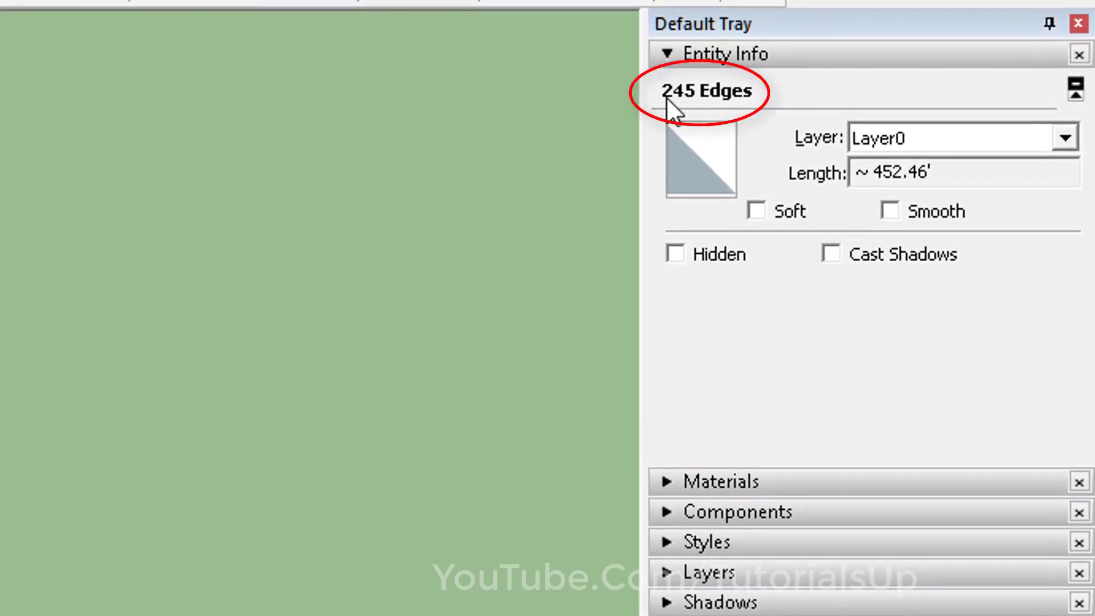
mouse_move(489, 302)
middle_down()
mouse_move(464, 384)
mouse_move(399, 342)
middle_up()
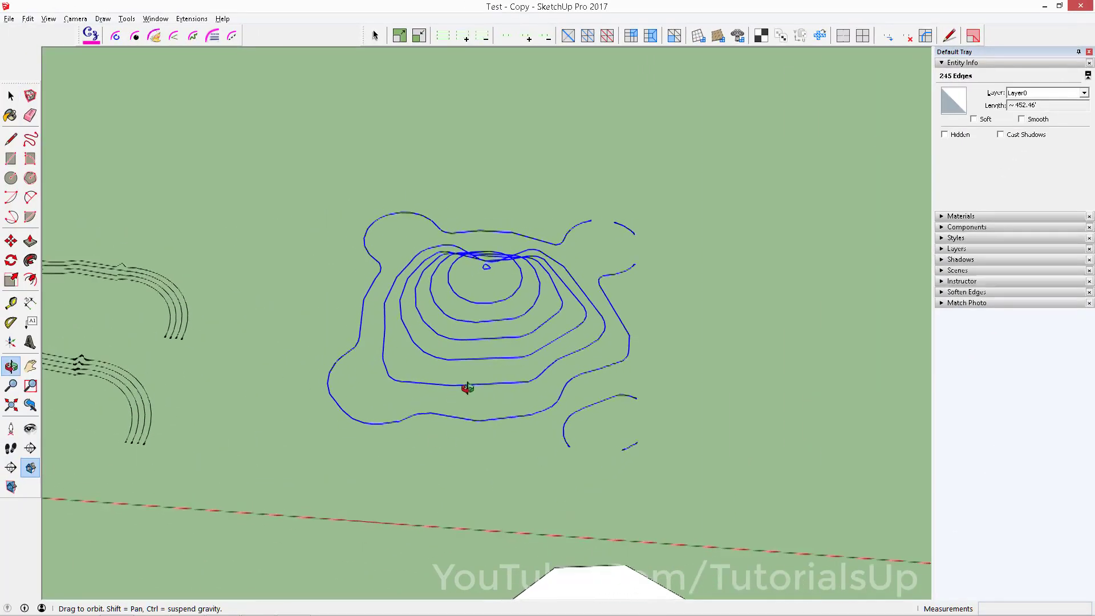
scroll(399, 342, down, 2)
click(692, 457)
Pan and orbit to the wavy test curves and select the whole bottom curve
key(h)
drag(692, 457, 416, 337)
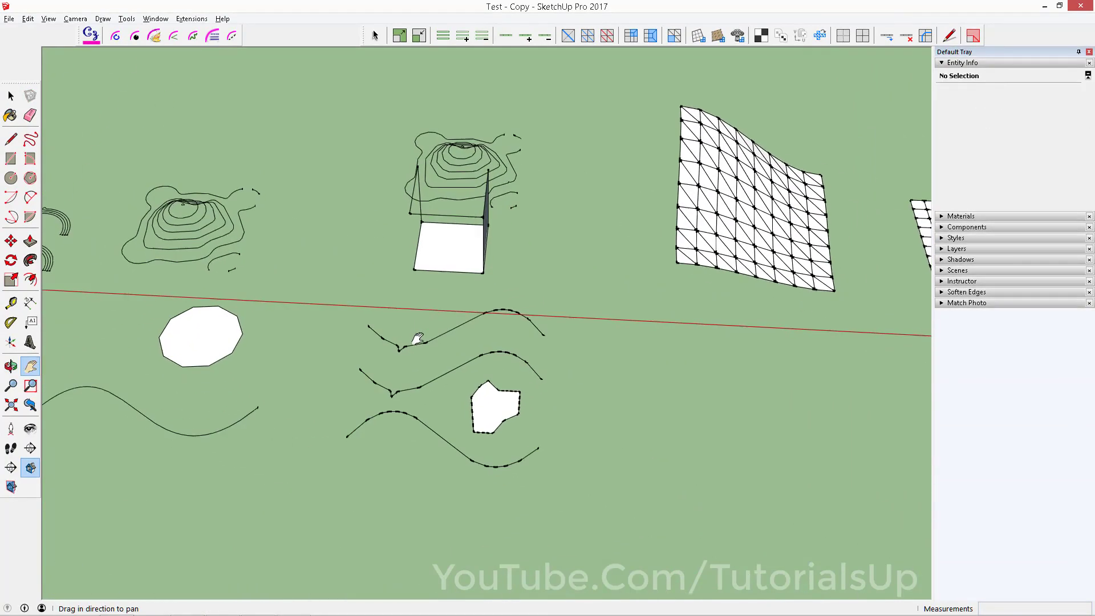
scroll(415, 421, up, 2)
scroll(416, 421, up, 2)
middle_drag(423, 421, 511, 413)
key(space)
triple_click(446, 432)
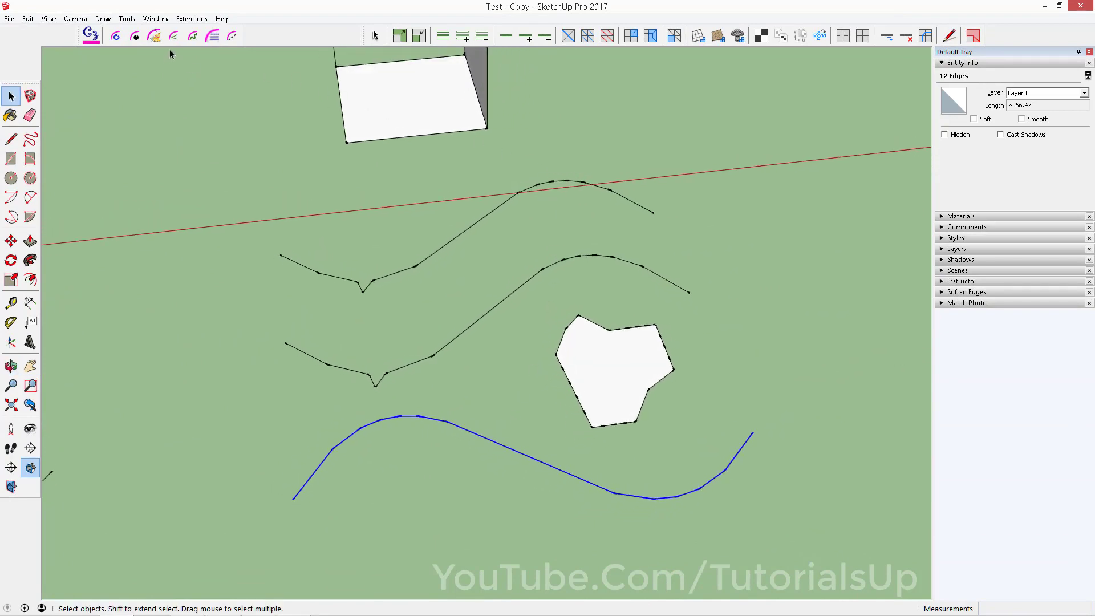
Smooth the wavy bottom curve at a 4.0° angle and confirm it has 43 segments
click(191, 38)
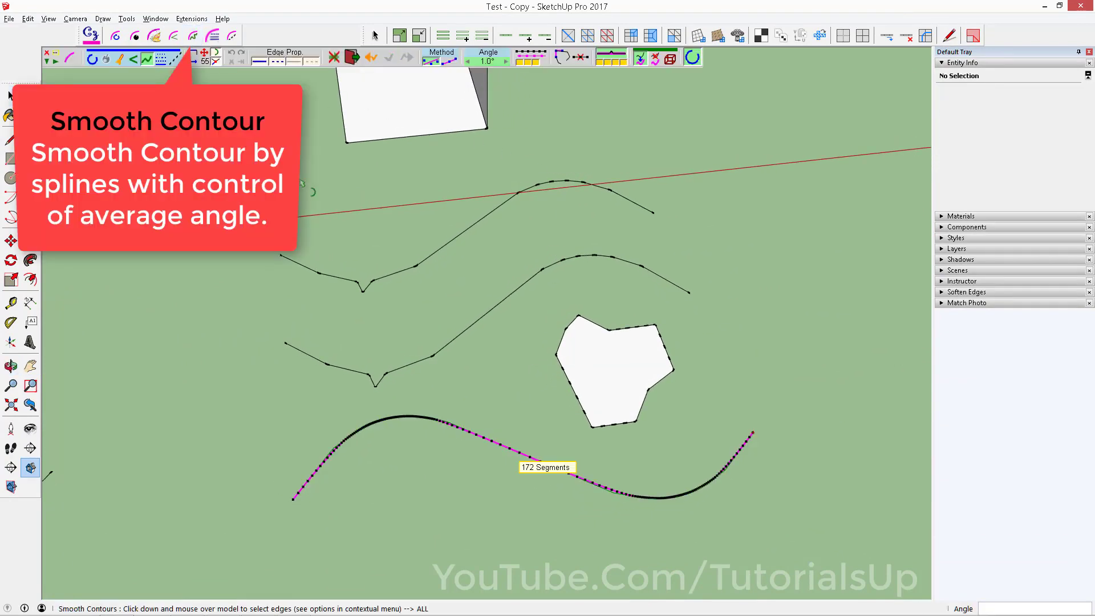
scroll(461, 485, up, 3)
scroll(460, 485, down, 2)
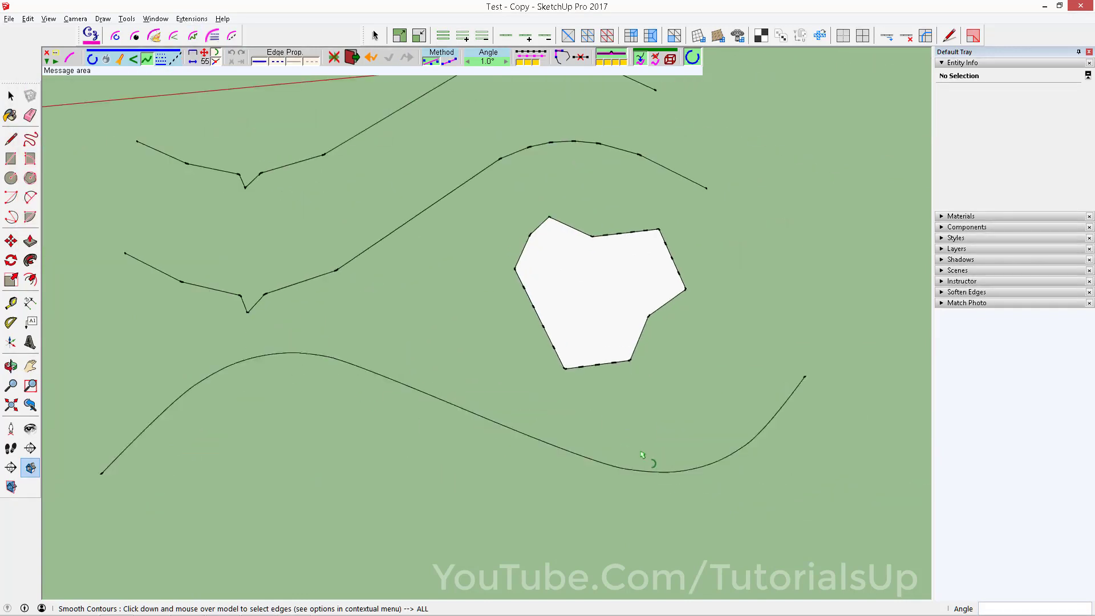
click(506, 62)
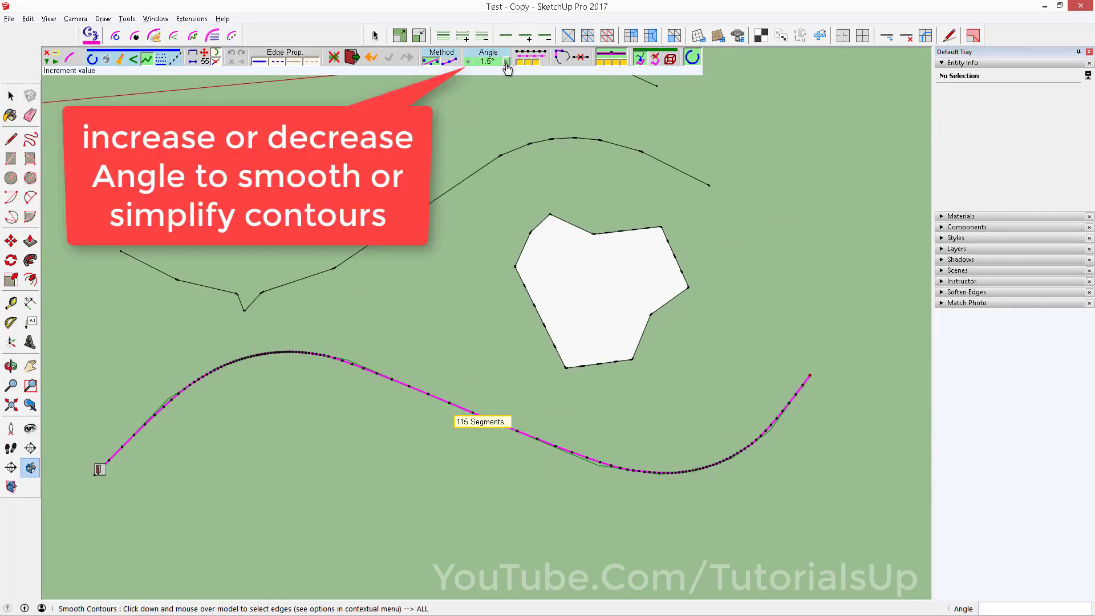
click(506, 62)
click(506, 63)
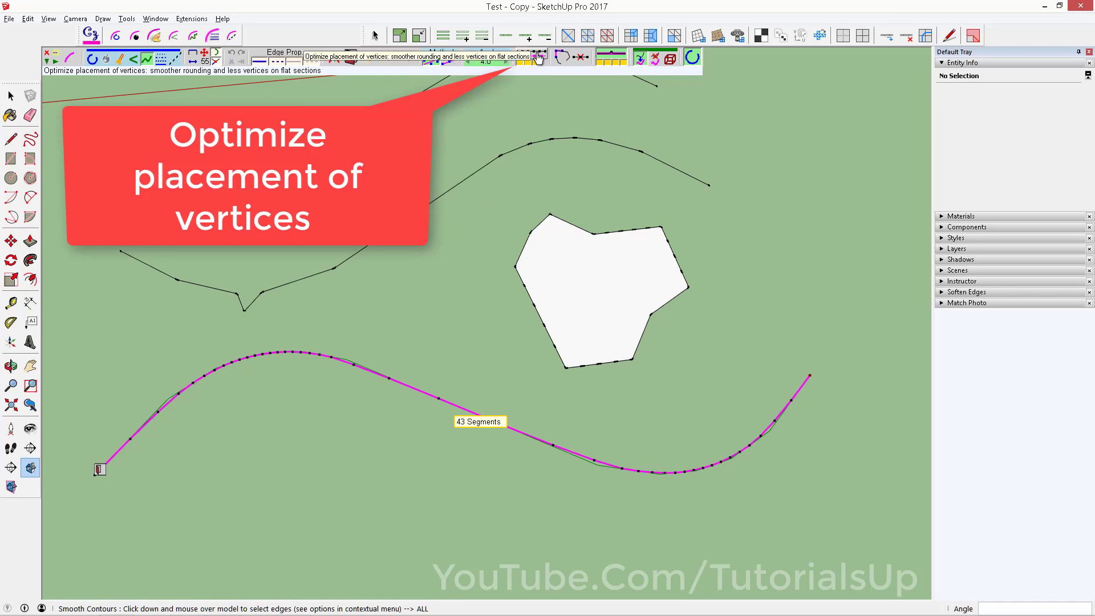
click(463, 217)
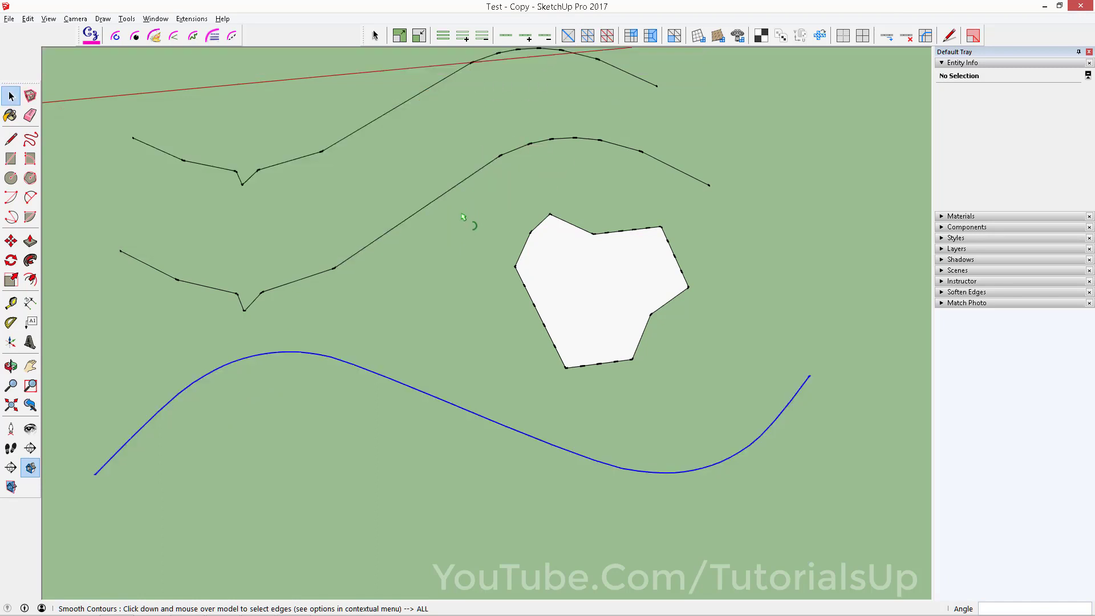
click(574, 454)
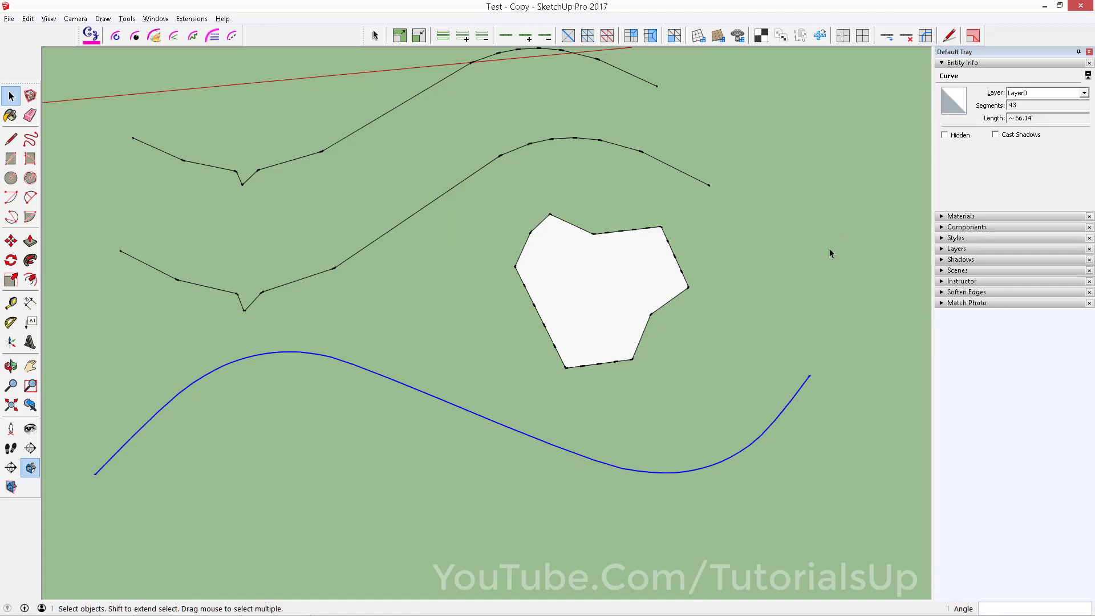
mouse_move(829, 254)
middle_down()
mouse_move(641, 232)
mouse_move(631, 320)
mouse_move(453, 433)
middle_up()
Select the white polygon face with its edges and start Smooth Contours on it
scroll(539, 374, up, 3)
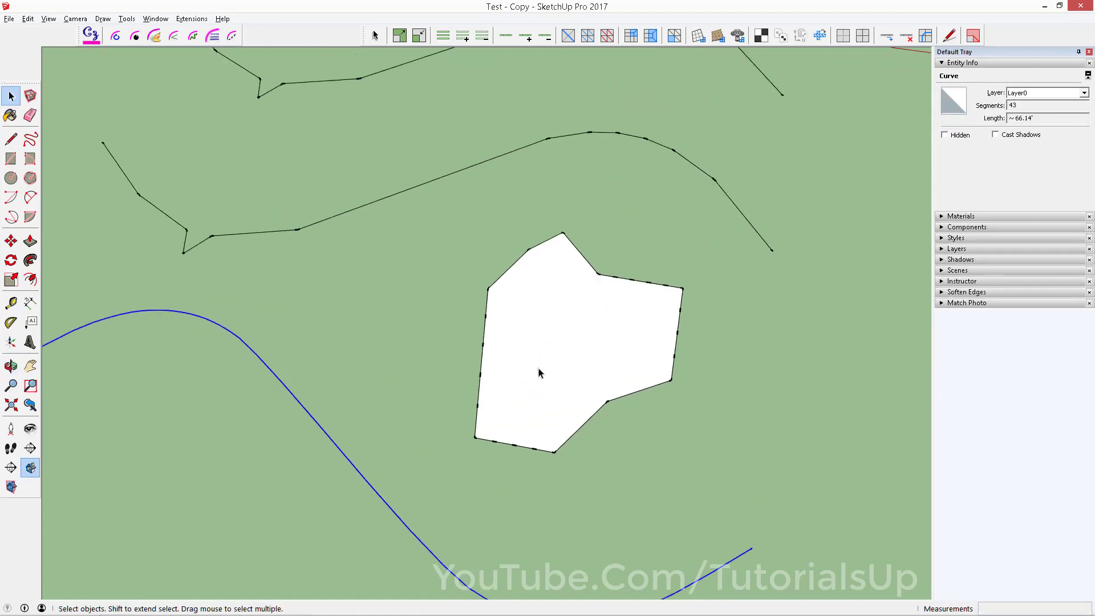
scroll(602, 301, up, 1)
double_click(573, 349)
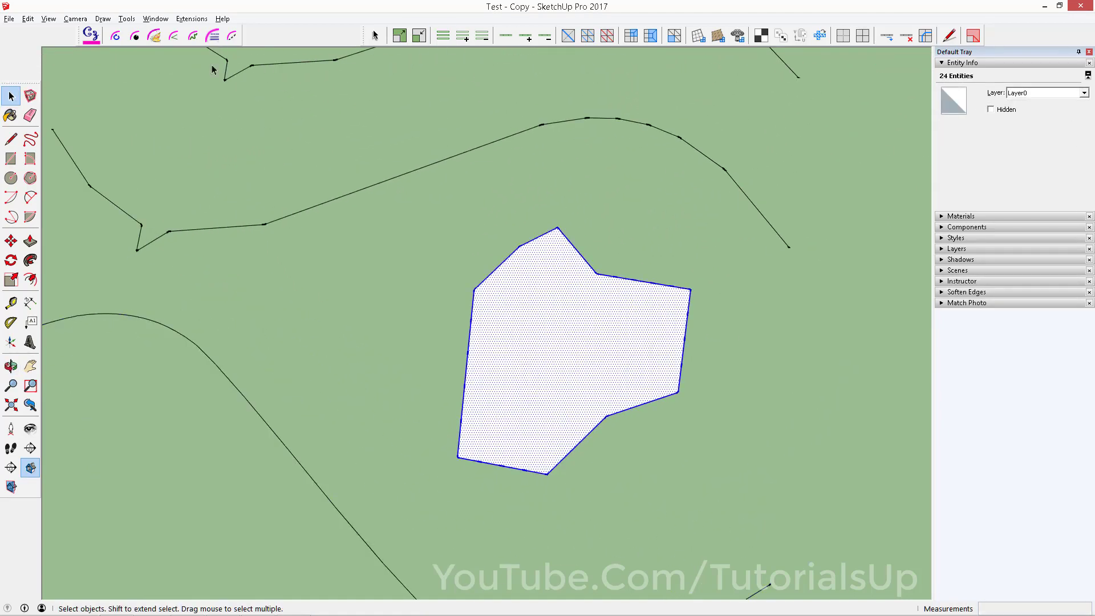
click(192, 37)
scroll(556, 308, up, 2)
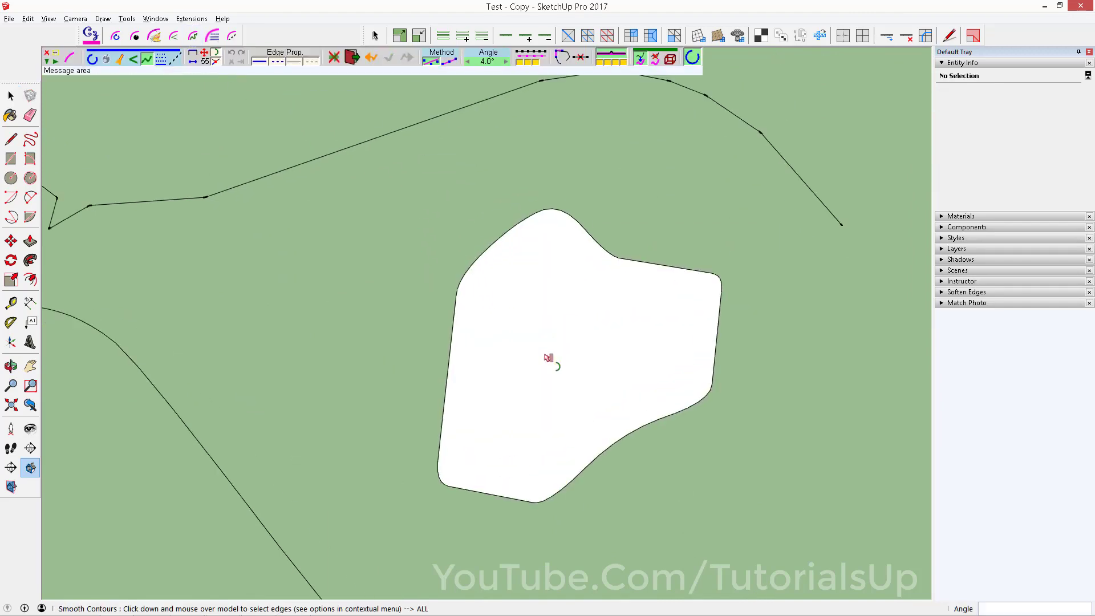
scroll(593, 359, up, 1)
scroll(606, 470, up, 1)
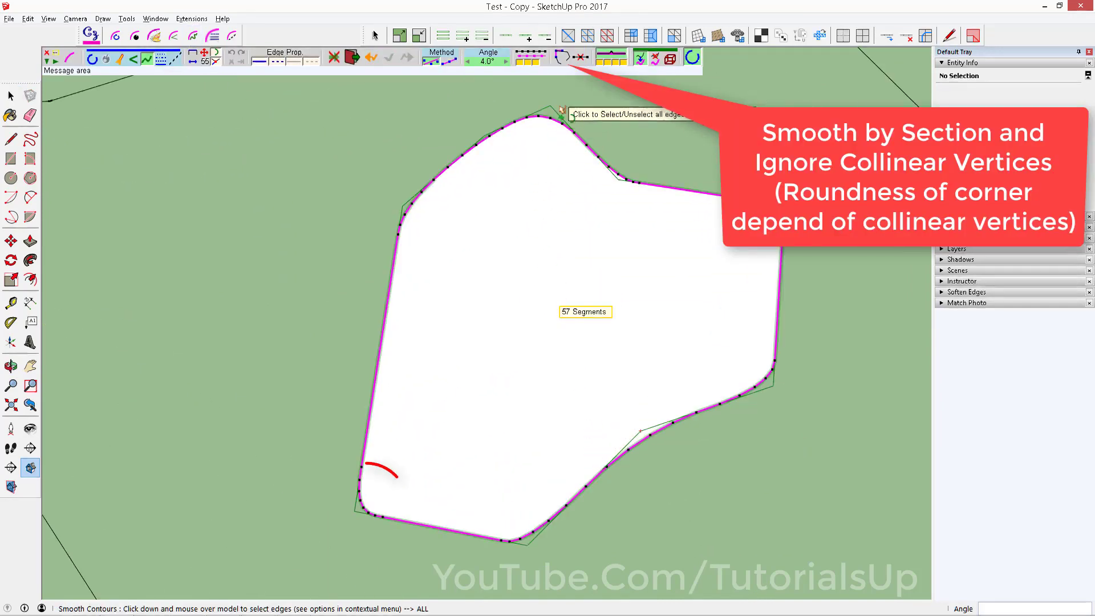
Try the section-smoothing and keep-collinear-edges options on the polygon outline
click(562, 59)
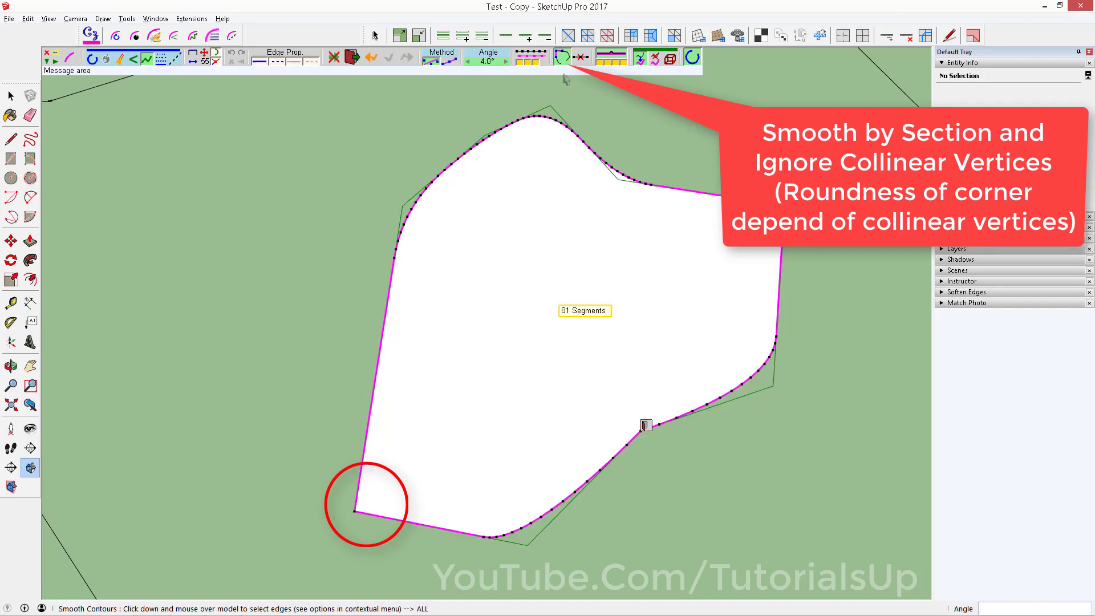
click(563, 60)
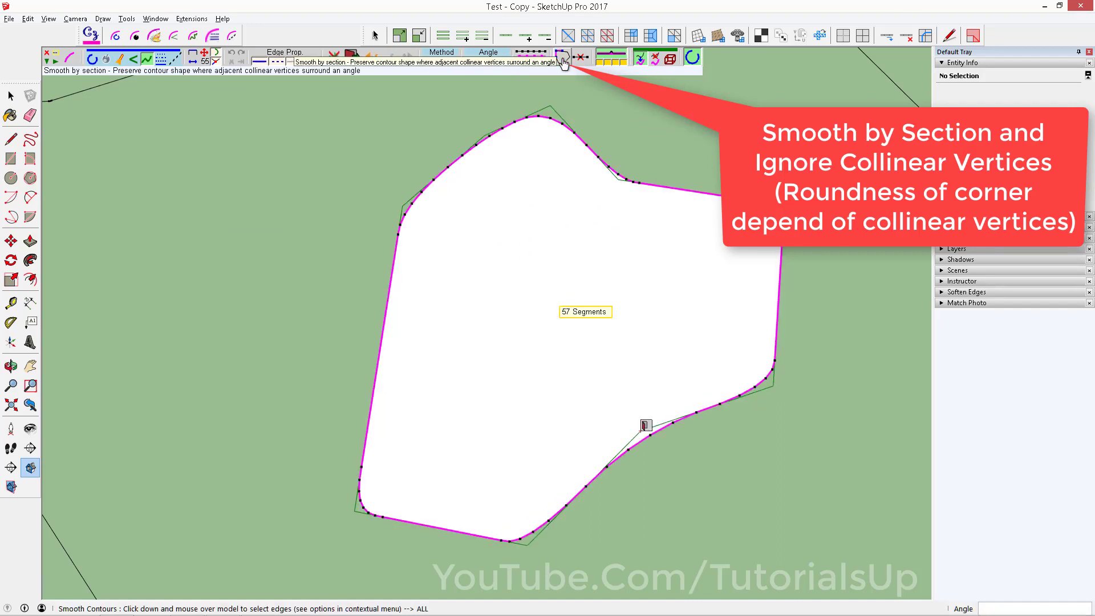
click(581, 57)
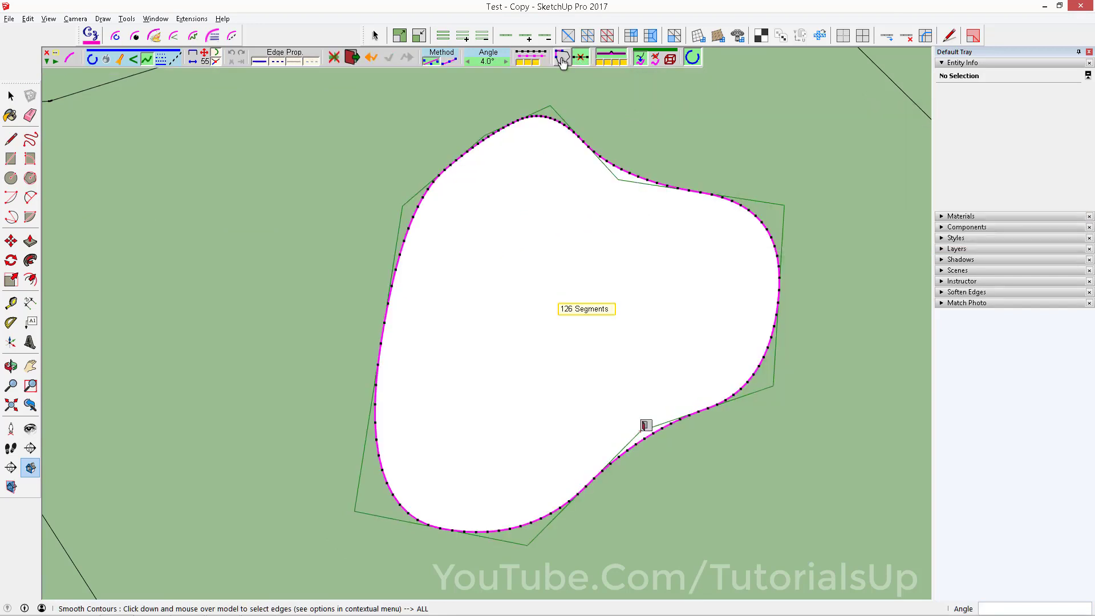
click(581, 59)
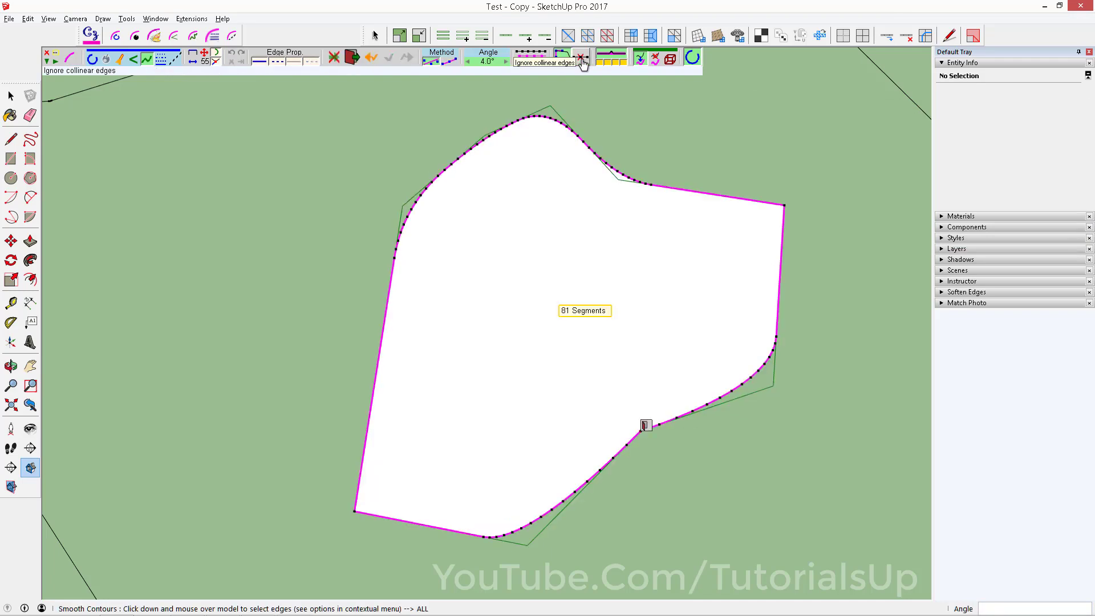
scroll(524, 427, down, 1)
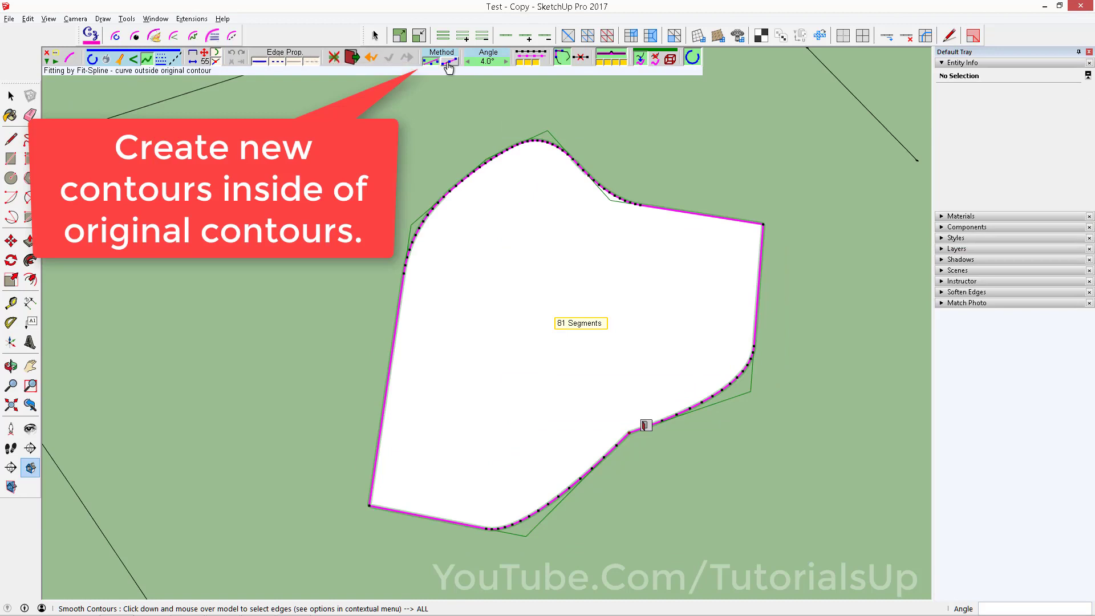
Compare Fit-Spline and B-Spline fitting, ending on the 81-segment fitted contour
click(448, 63)
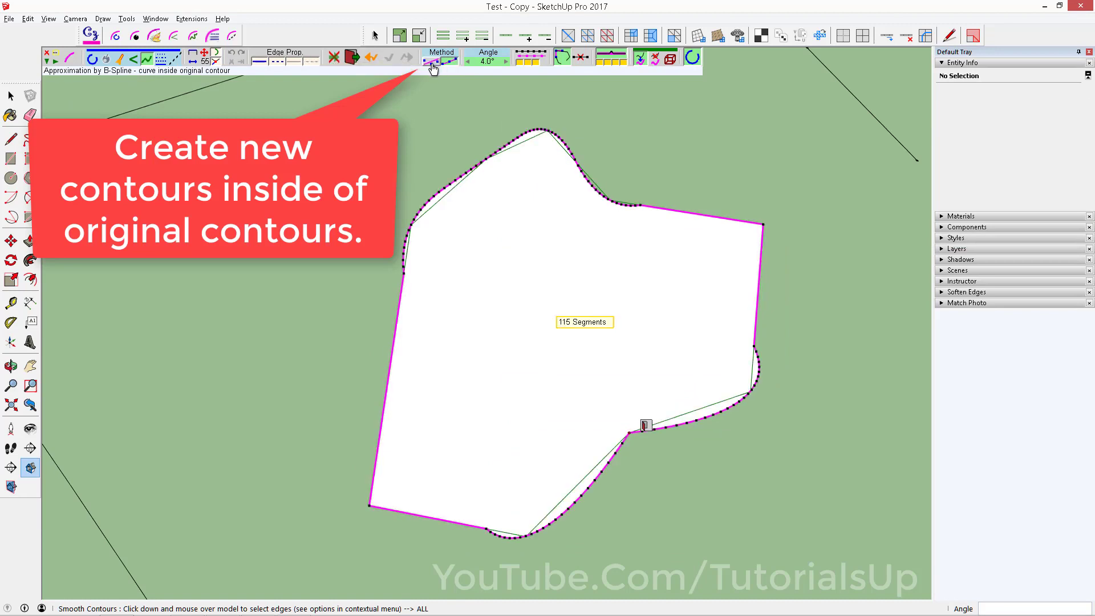
click(432, 64)
click(455, 68)
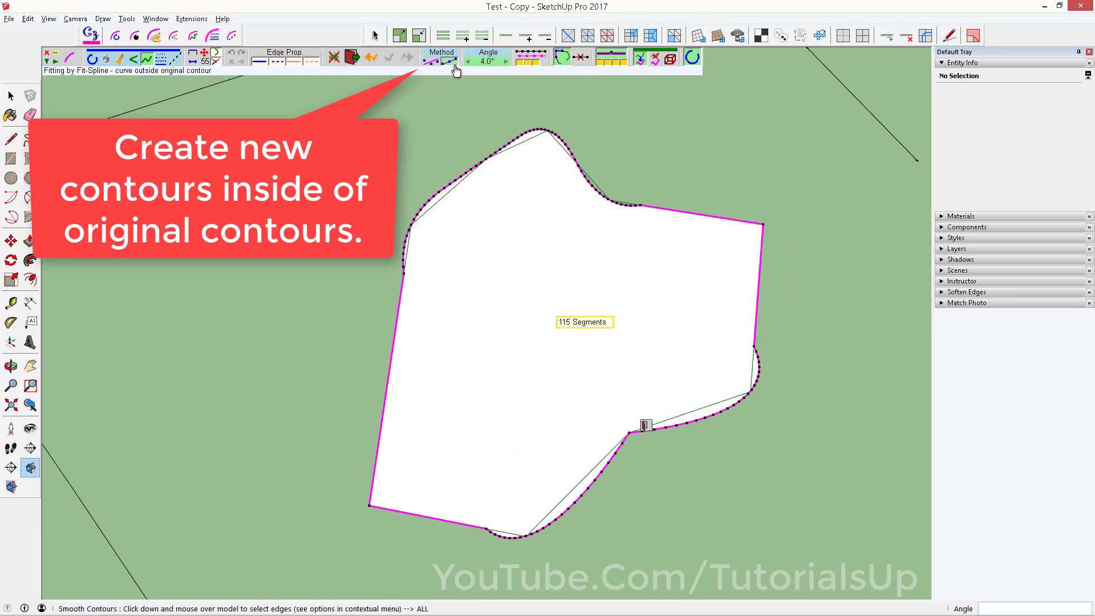
click(434, 66)
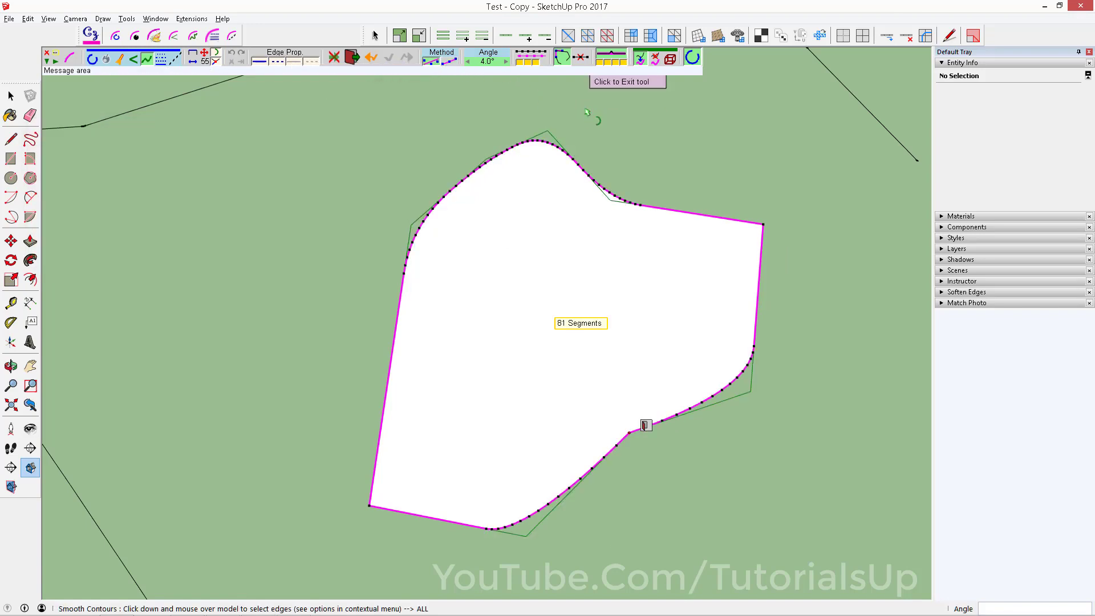
Set Non Destructive to keep the original face and commit the smoothed outline
middle_drag(543, 277, 534, 303)
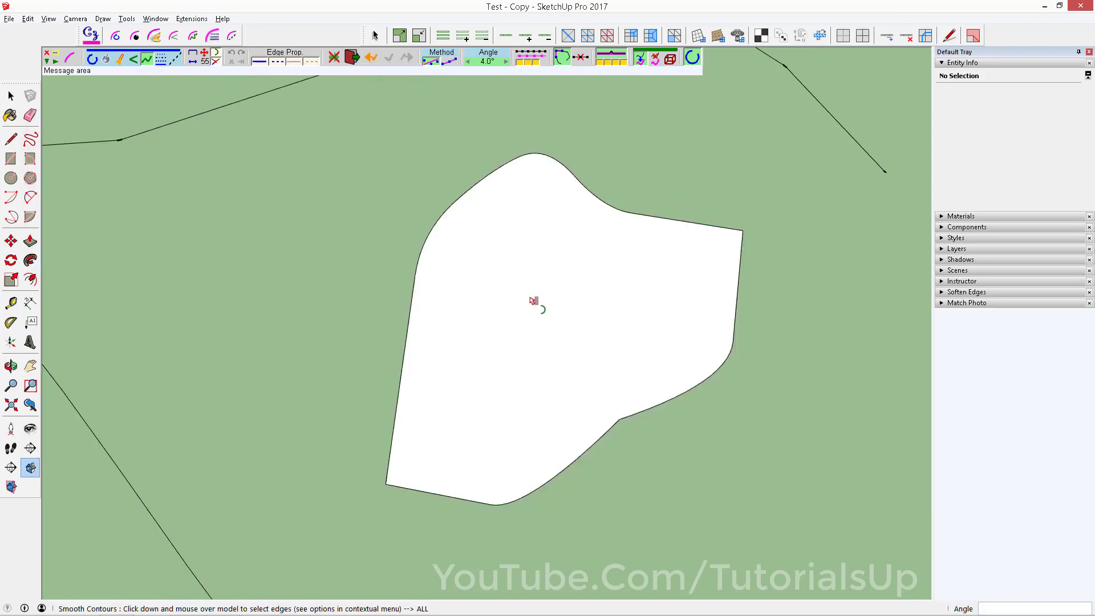
click(655, 60)
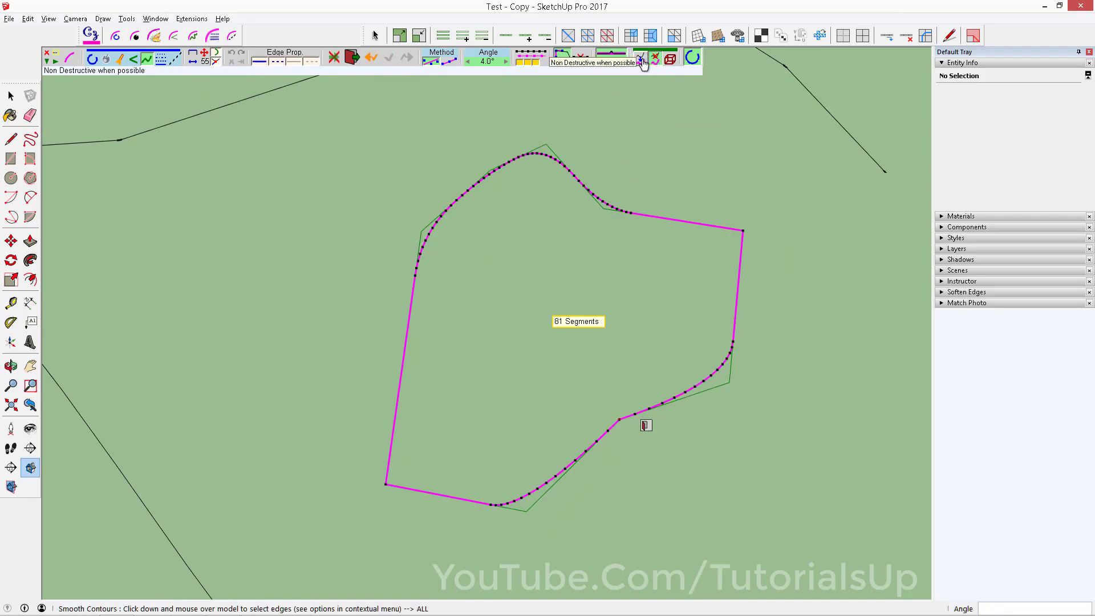
click(643, 63)
click(688, 171)
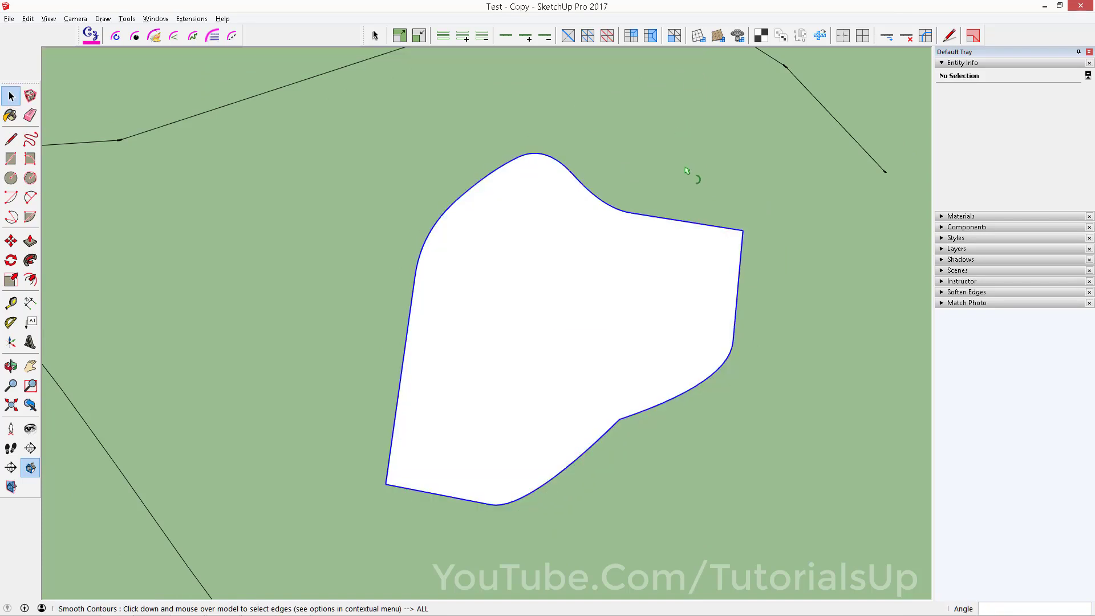
Deselect the polygon, select the lower jagged polyline and start Smooth Contours
click(817, 415)
scroll(520, 445, down, 3)
scroll(514, 460, down, 1)
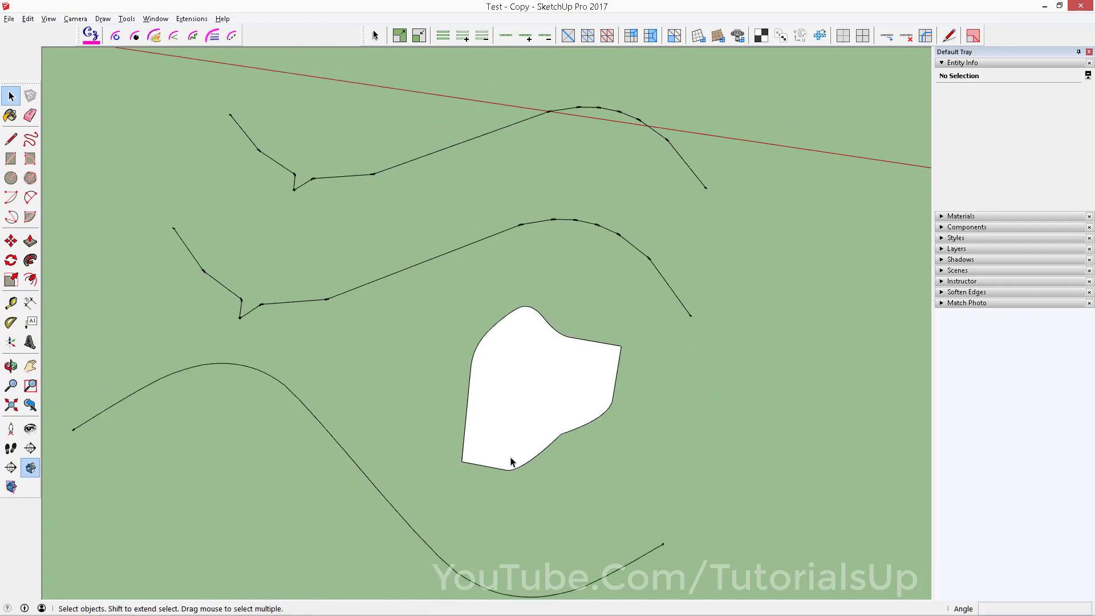
scroll(485, 363, down, 1)
scroll(557, 529, down, 2)
scroll(485, 383, up, 3)
scroll(485, 383, up, 2)
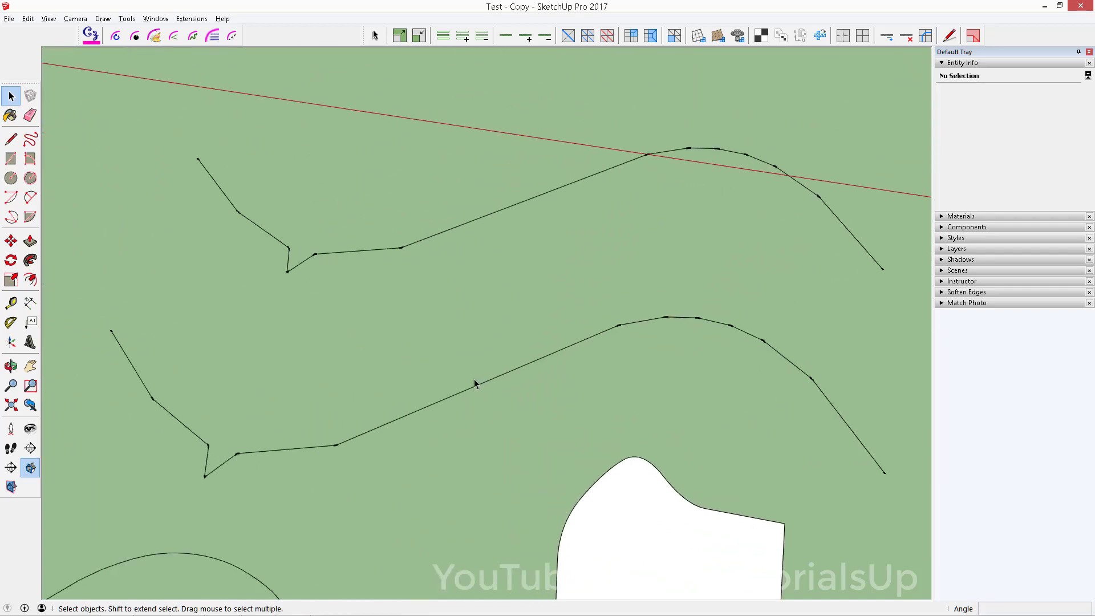
click(480, 384)
scroll(478, 388, down, 1)
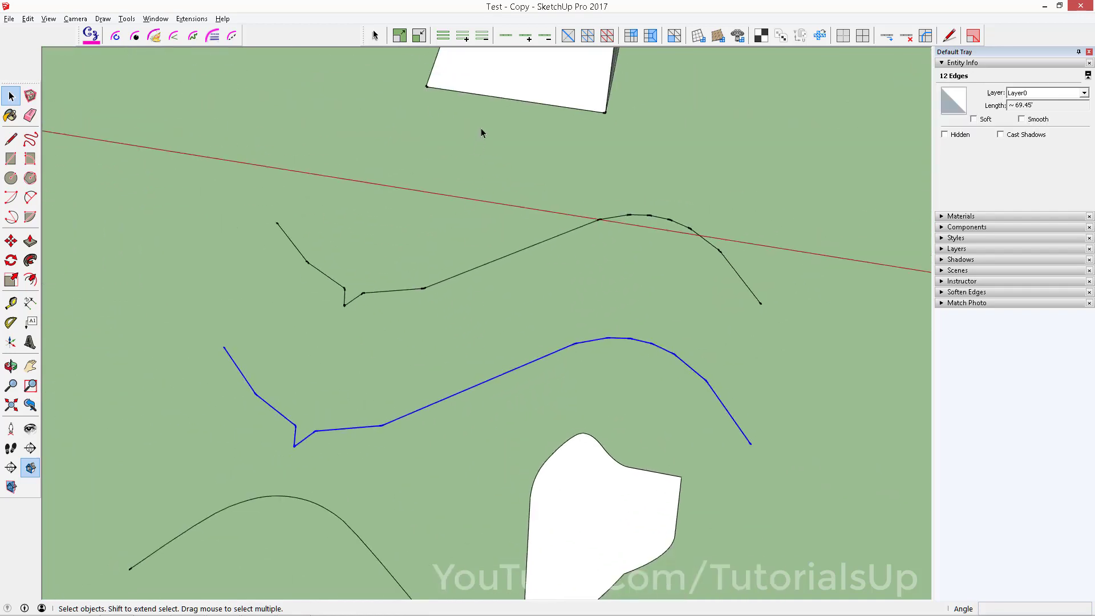
click(201, 38)
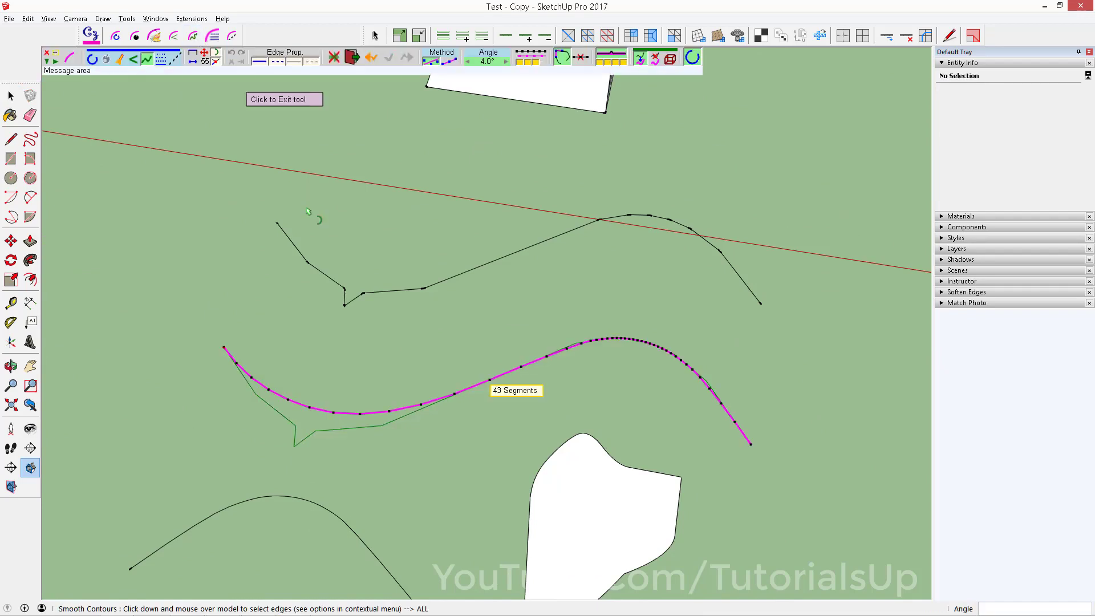
Toggle Ignore small spikes, then commit the 43-segment curve that ignores the spike
scroll(366, 382, up, 1)
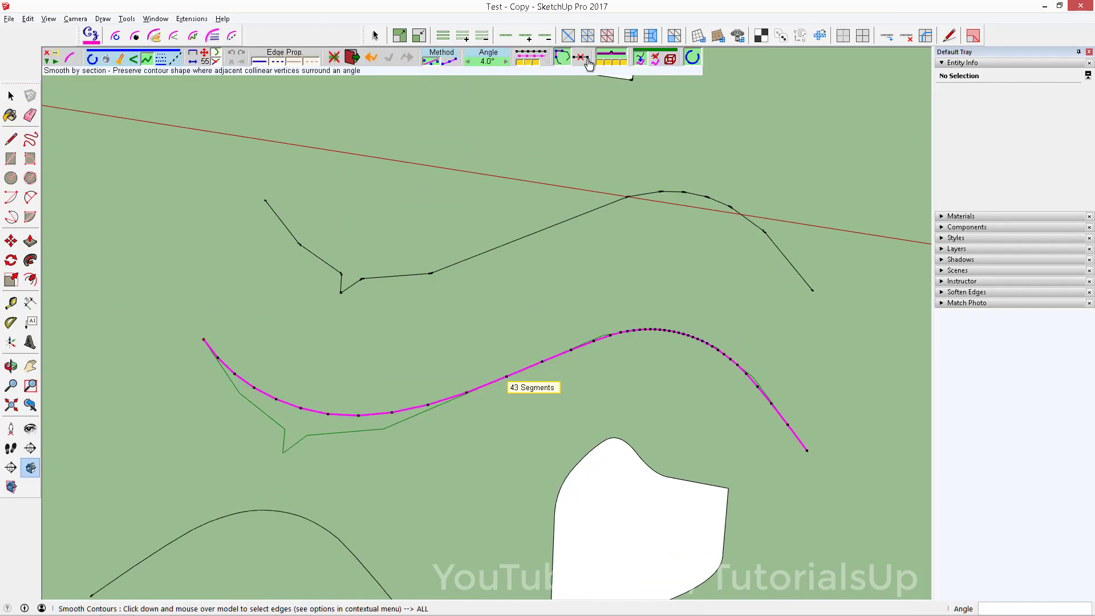
click(611, 57)
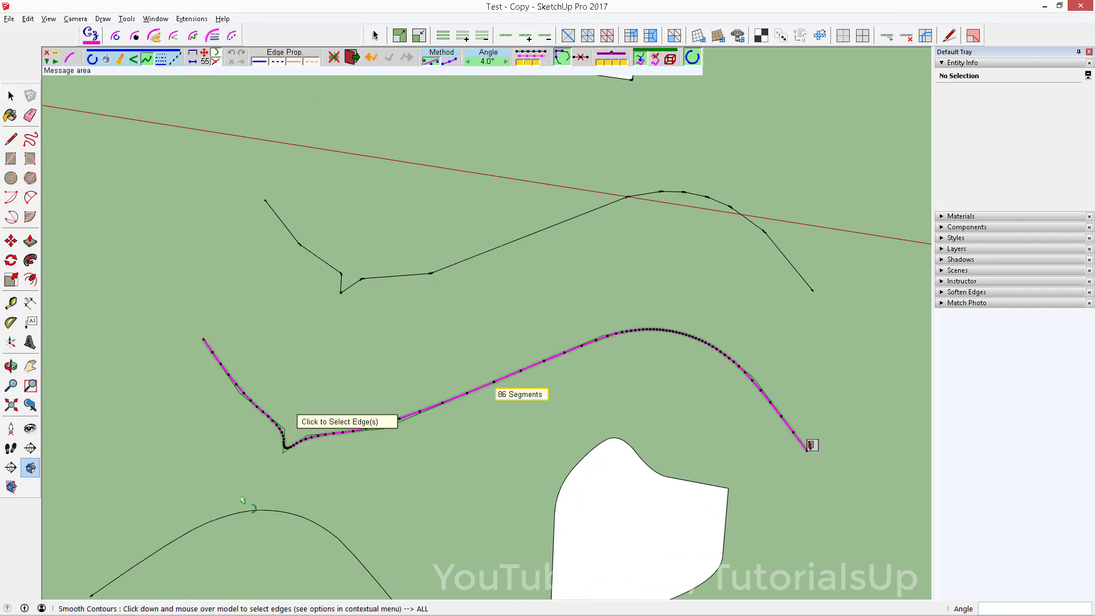
scroll(288, 439, up, 2)
scroll(288, 440, up, 1)
scroll(363, 393, down, 1)
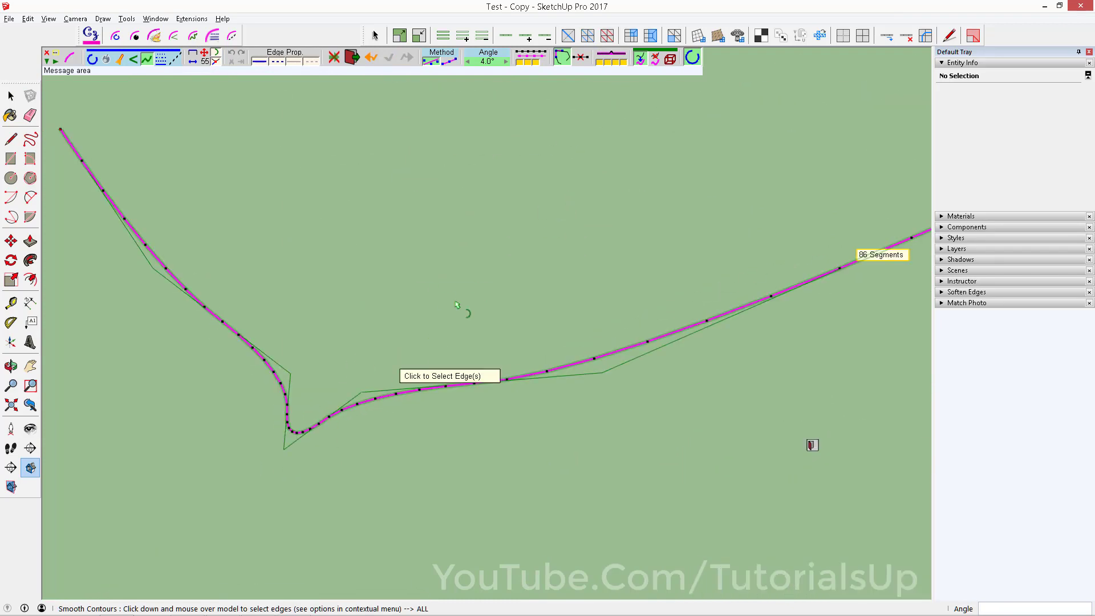
click(612, 62)
scroll(287, 472, down, 3)
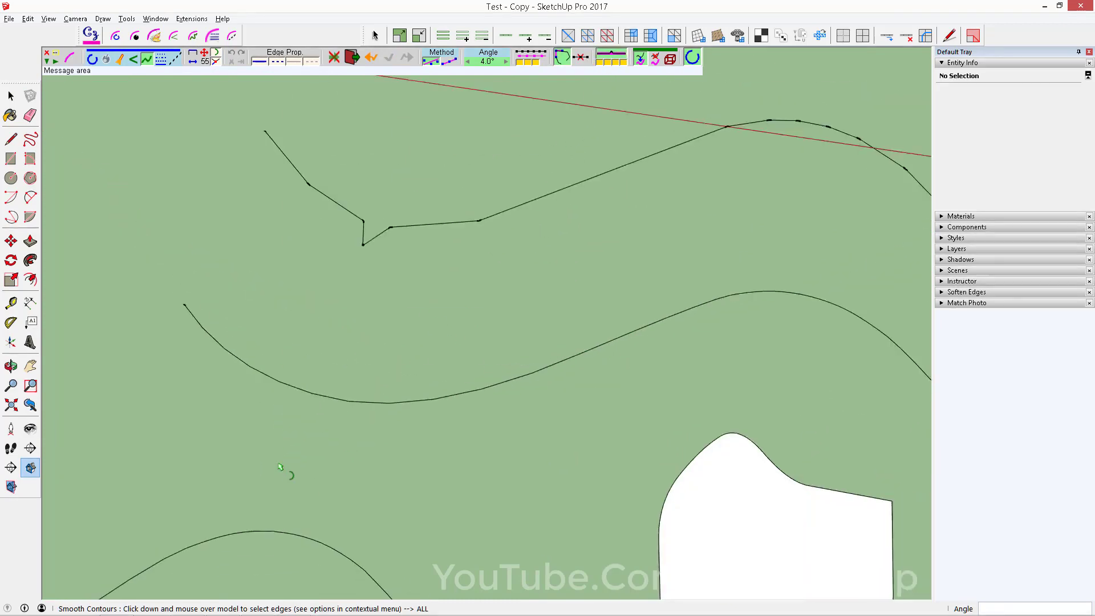
click(285, 451)
scroll(334, 444, down, 1)
scroll(342, 439, up, 2)
scroll(402, 431, down, 1)
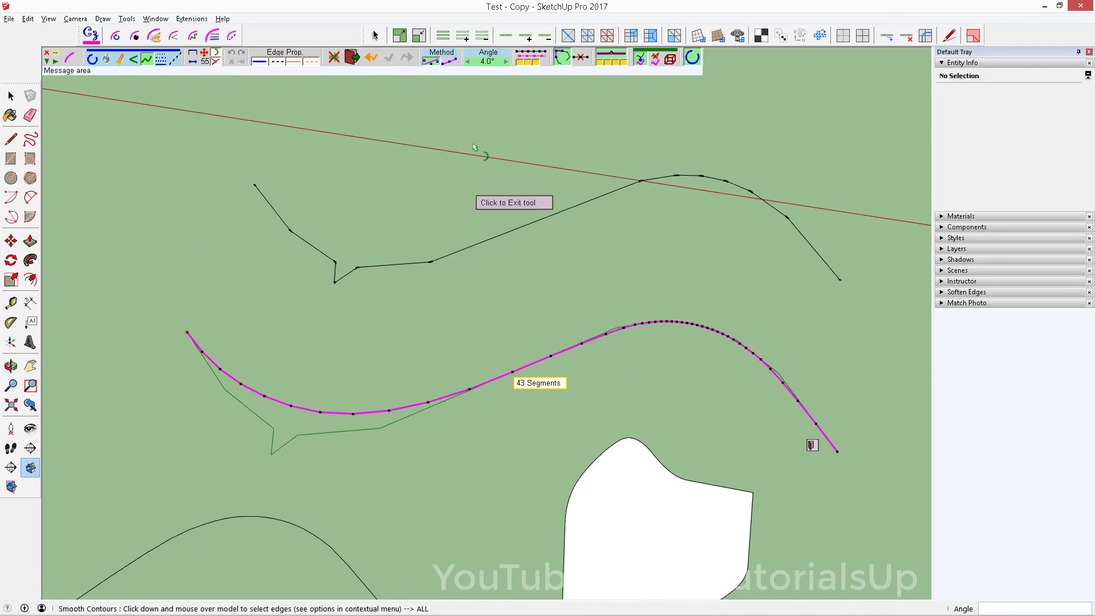
scroll(365, 274, down, 1)
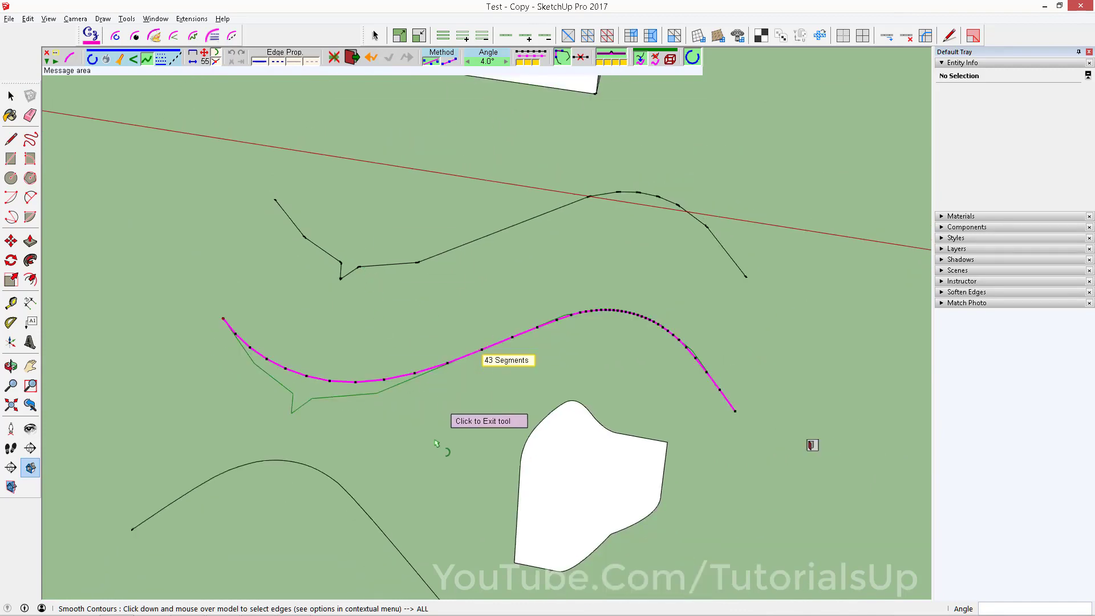
key(space)
Clear the selection and orbit toward the wall-and-floor box
scroll(427, 488, down, 2)
click(426, 489)
scroll(427, 460, down, 2)
mouse_move(427, 460)
middle_down()
mouse_move(738, 452)
mouse_move(680, 463)
mouse_move(400, 301)
middle_up()
scroll(532, 478, down, 2)
mouse_move(532, 478)
middle_down()
mouse_move(514, 306)
mouse_move(625, 283)
mouse_move(445, 318)
mouse_move(667, 296)
mouse_move(638, 230)
mouse_move(601, 210)
mouse_move(403, 207)
middle_up()
scroll(510, 355, up, 2)
Smooth the three wall-and-floor edges with the angle lowered to 2.0°
click(193, 35)
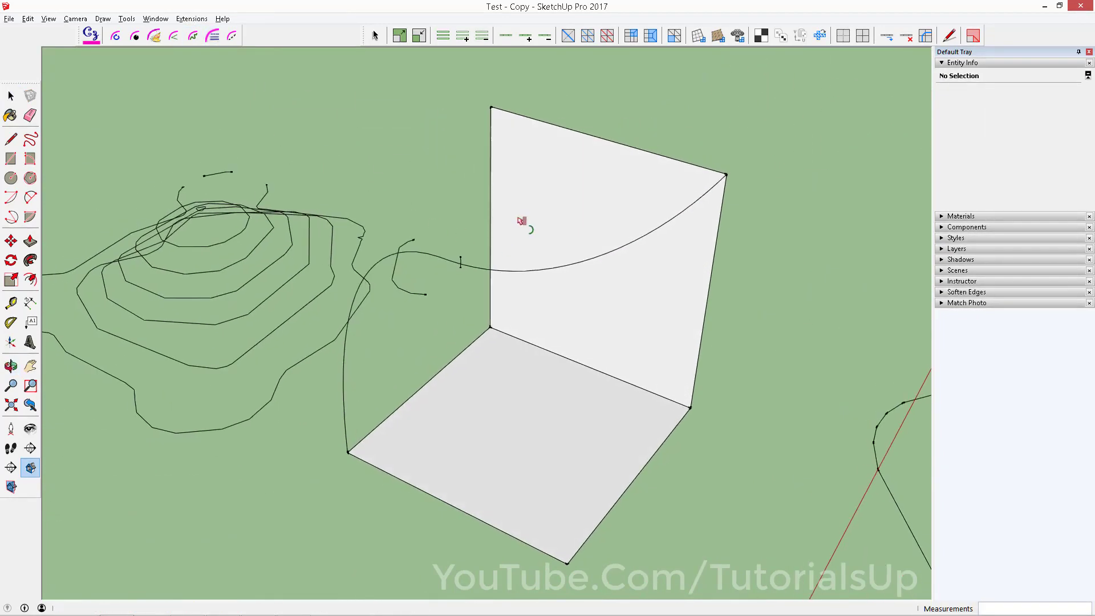
middle_drag(518, 220, 533, 246)
click(469, 61)
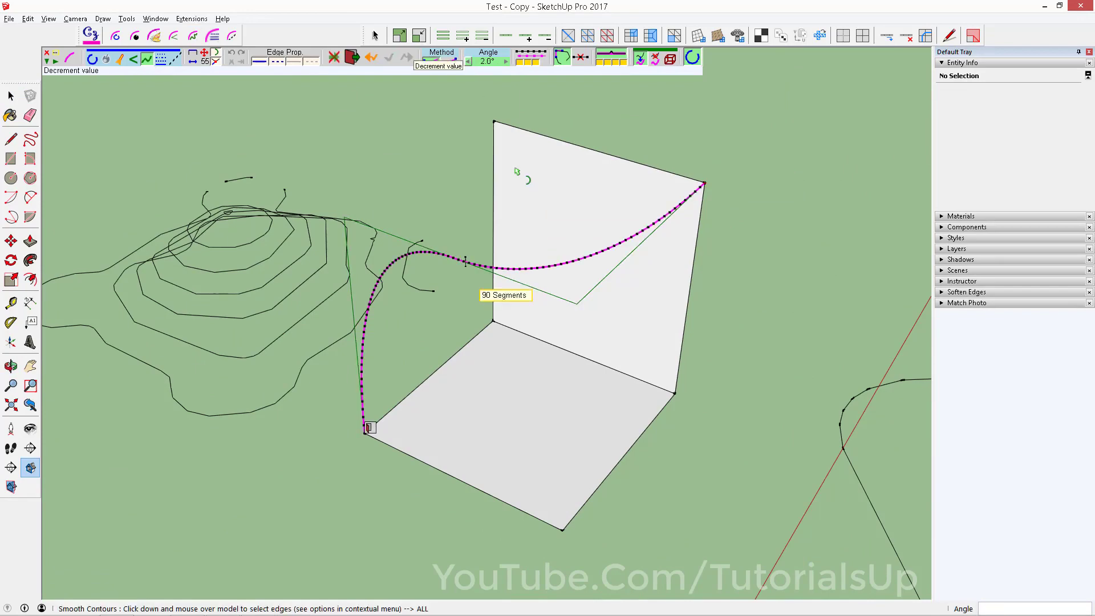
key(Return)
mouse_move(571, 257)
middle_down()
mouse_move(719, 279)
mouse_move(658, 284)
middle_up()
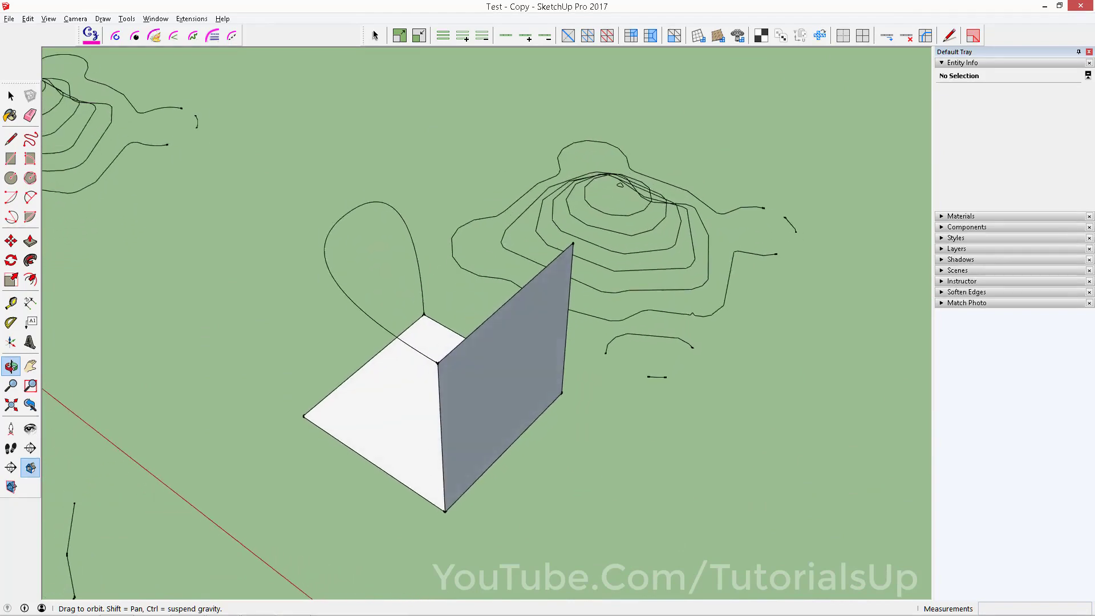
drag(320, 297, 552, 312)
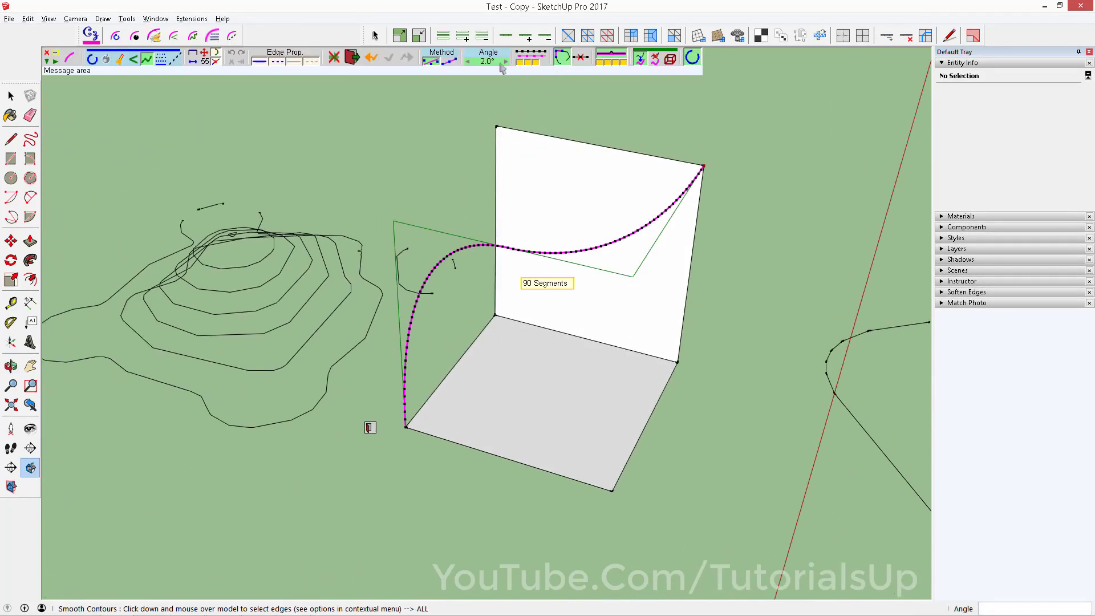
Switch the method to Fit-Spline and commit the 117-segment curve
click(448, 65)
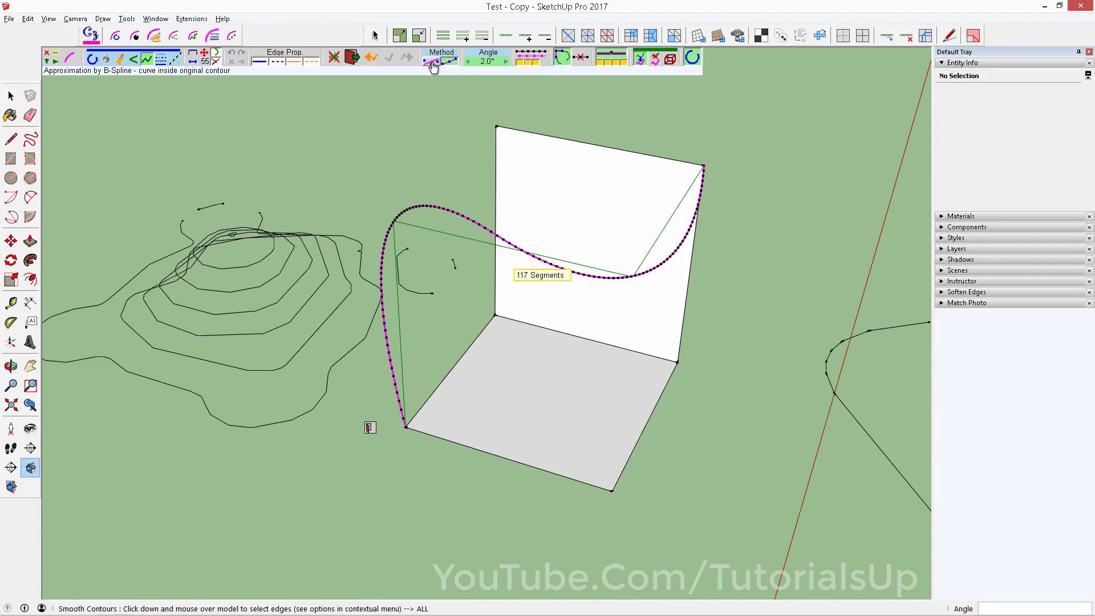
click(432, 63)
click(448, 64)
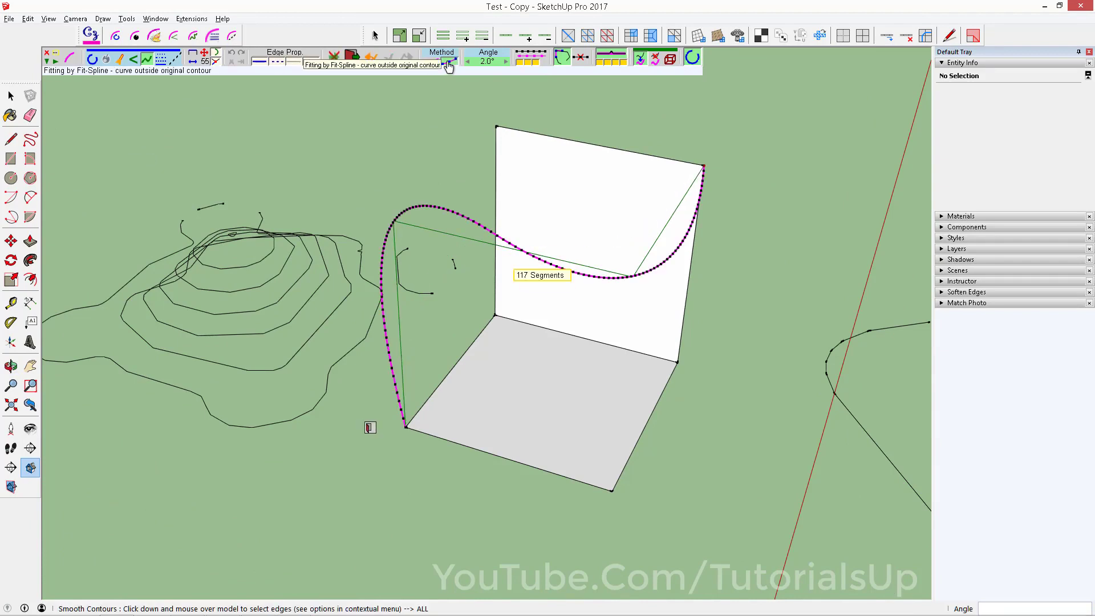
click(734, 181)
click(714, 289)
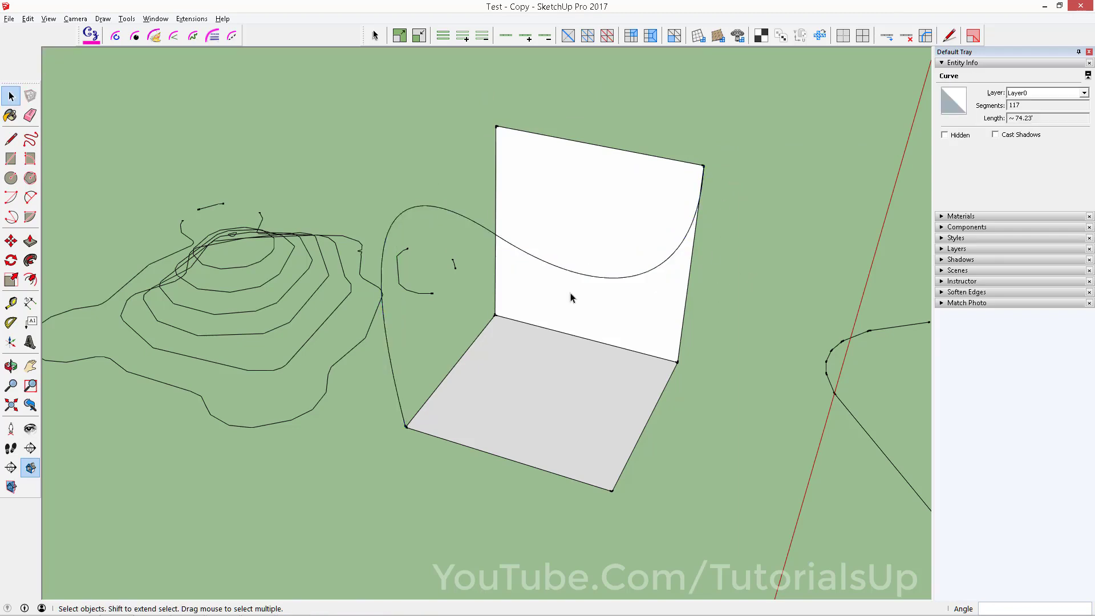
mouse_move(571, 296)
middle_down()
mouse_move(819, 302)
mouse_move(858, 283)
mouse_move(848, 276)
mouse_move(471, 386)
mouse_move(305, 448)
mouse_move(511, 443)
mouse_move(479, 332)
mouse_move(518, 437)
mouse_move(474, 468)
middle_up()
Window-select the hill contours and smooth them into flowing curves at a 2.5° angle
drag(350, 146, 659, 425)
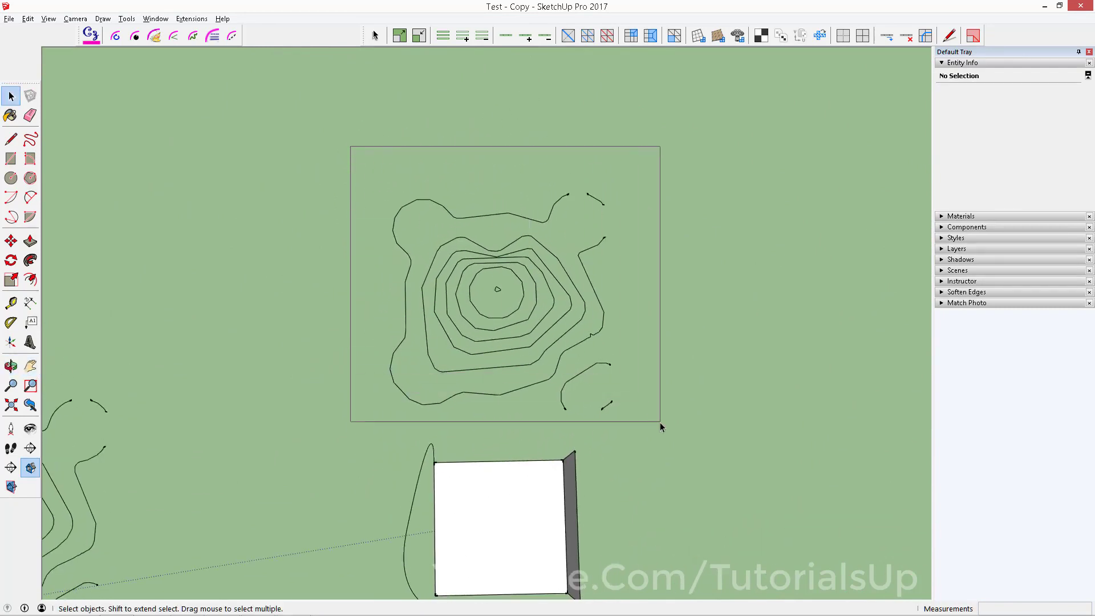
mouse_move(659, 427)
middle_down()
mouse_move(533, 269)
mouse_move(521, 352)
middle_up()
scroll(521, 352, up, 2)
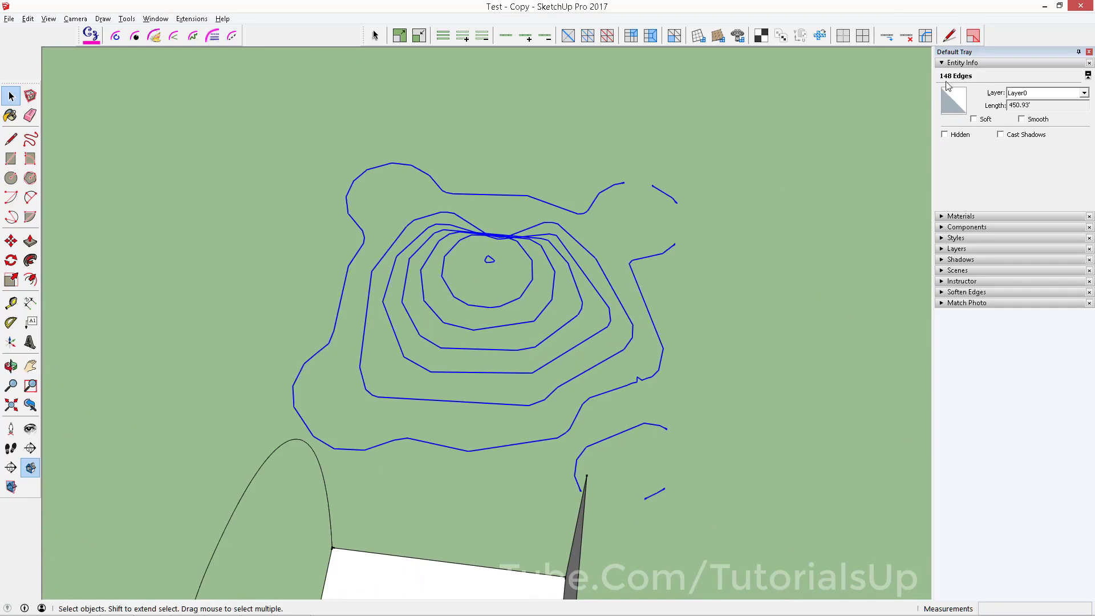
click(193, 42)
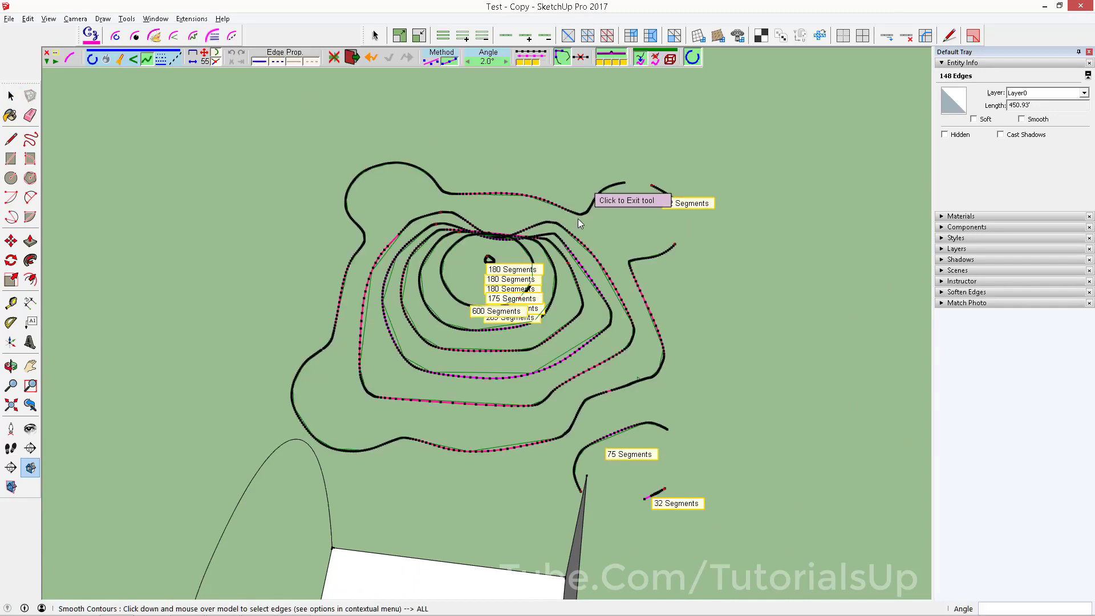
middle_drag(579, 197, 562, 428)
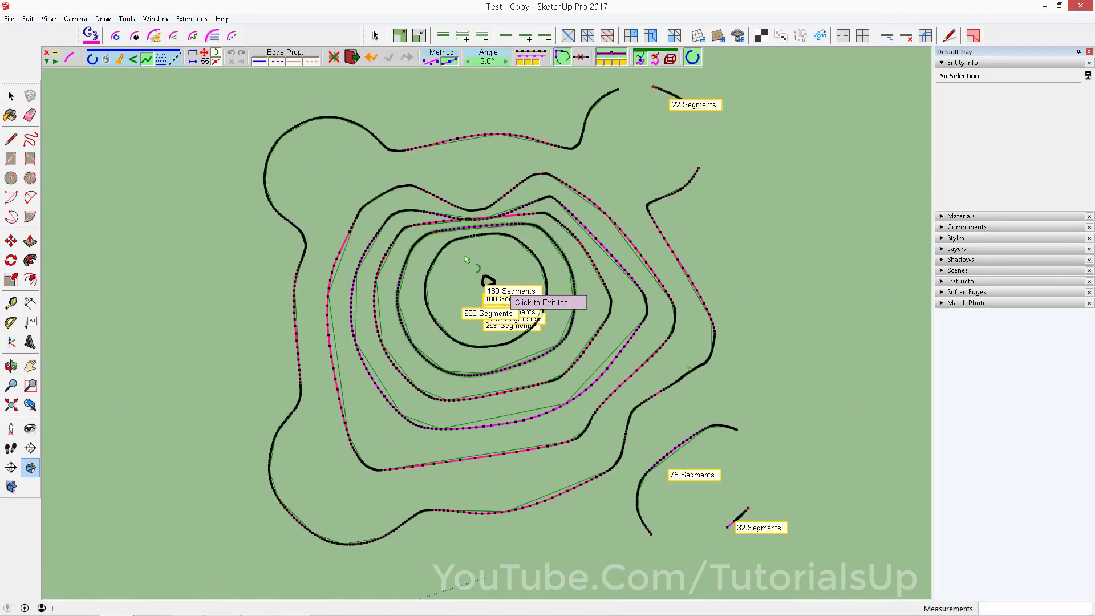
middle_drag(466, 260, 616, 214)
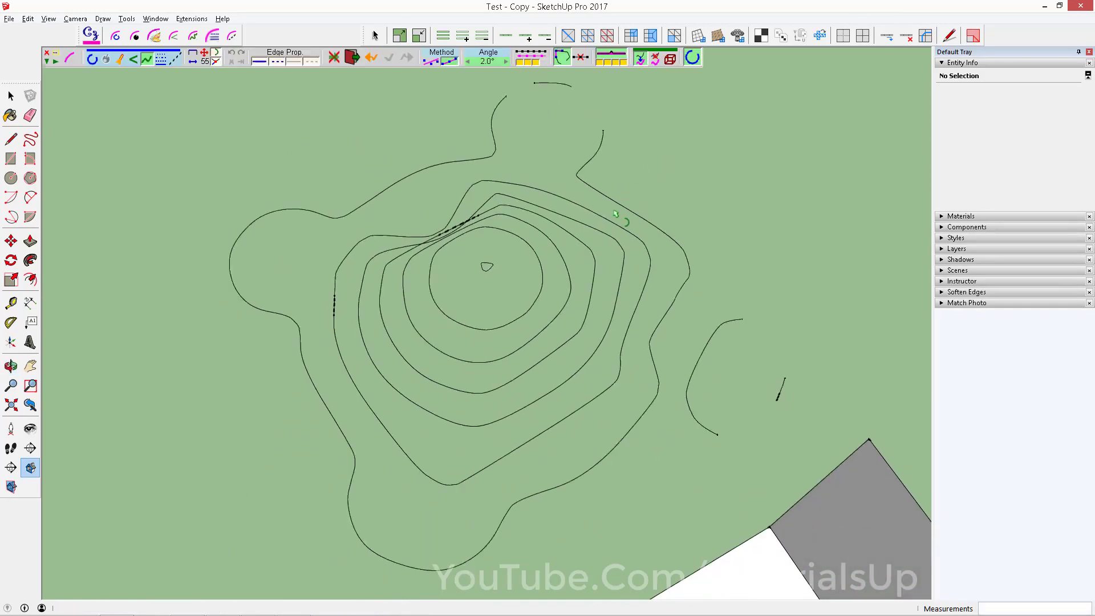
click(506, 62)
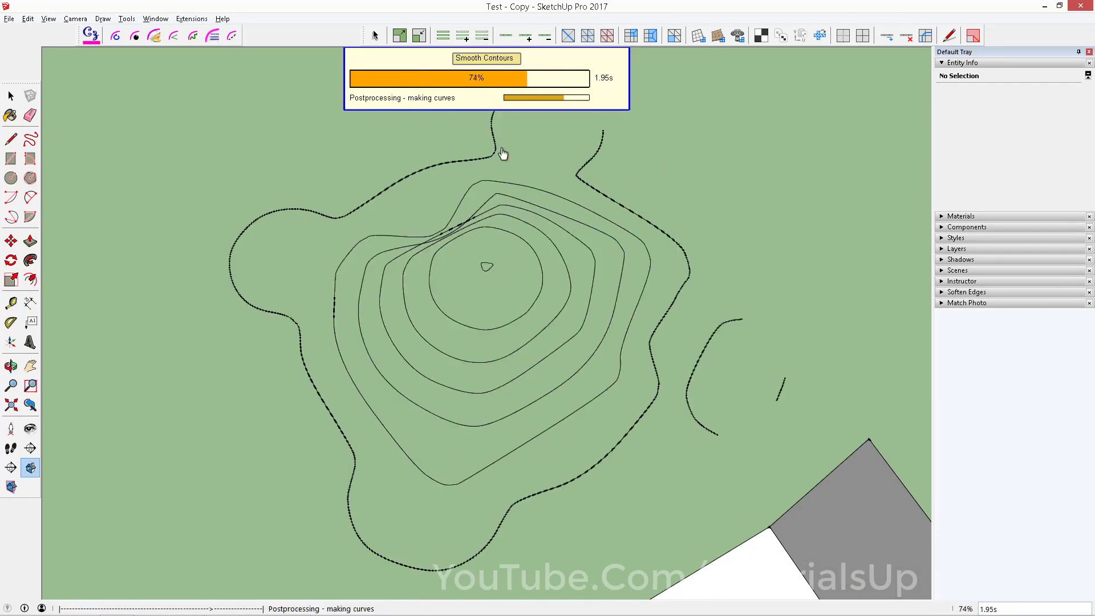
mouse_move(501, 154)
middle_down()
mouse_move(521, 288)
mouse_move(363, 272)
middle_up()
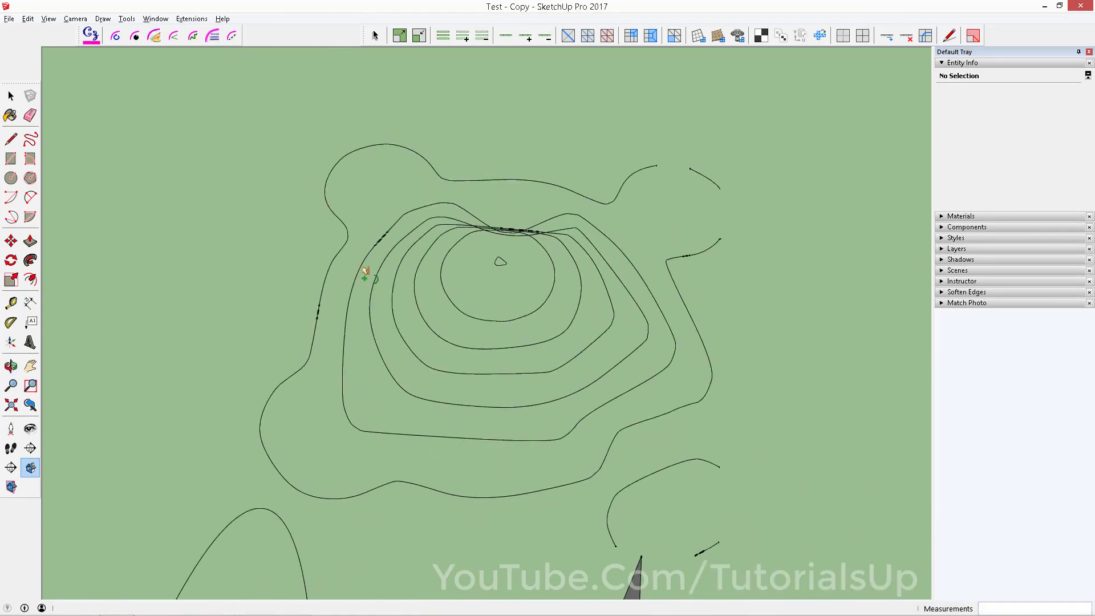
Apply the optimize-vertices smoothing method to the upper contour
scroll(355, 171, up, 3)
scroll(327, 186, up, 3)
scroll(317, 180, up, 3)
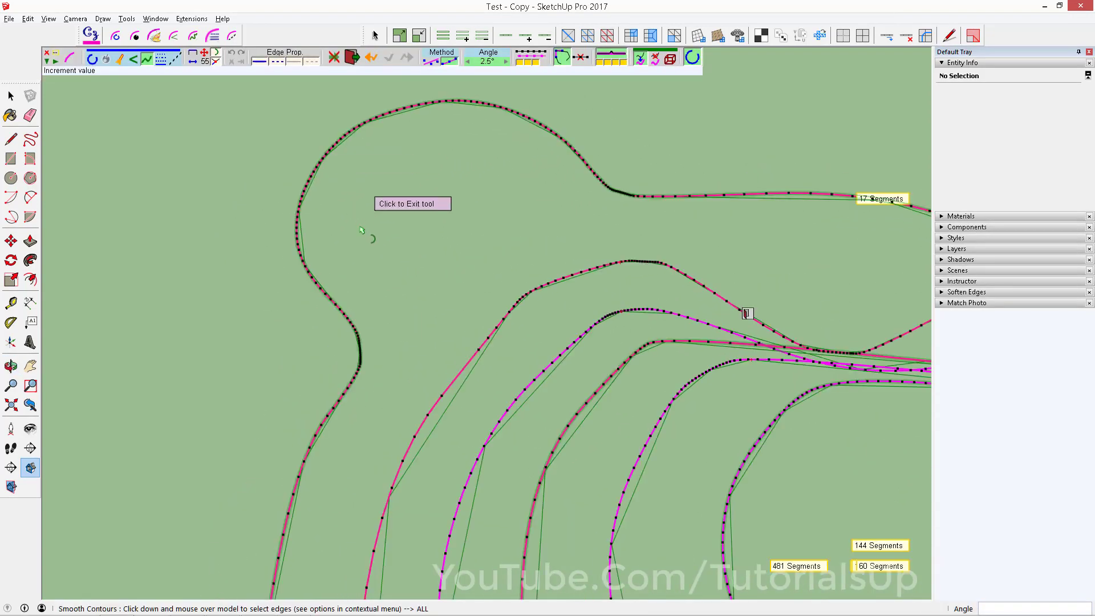
scroll(315, 212, down, 3)
scroll(530, 194, up, 2)
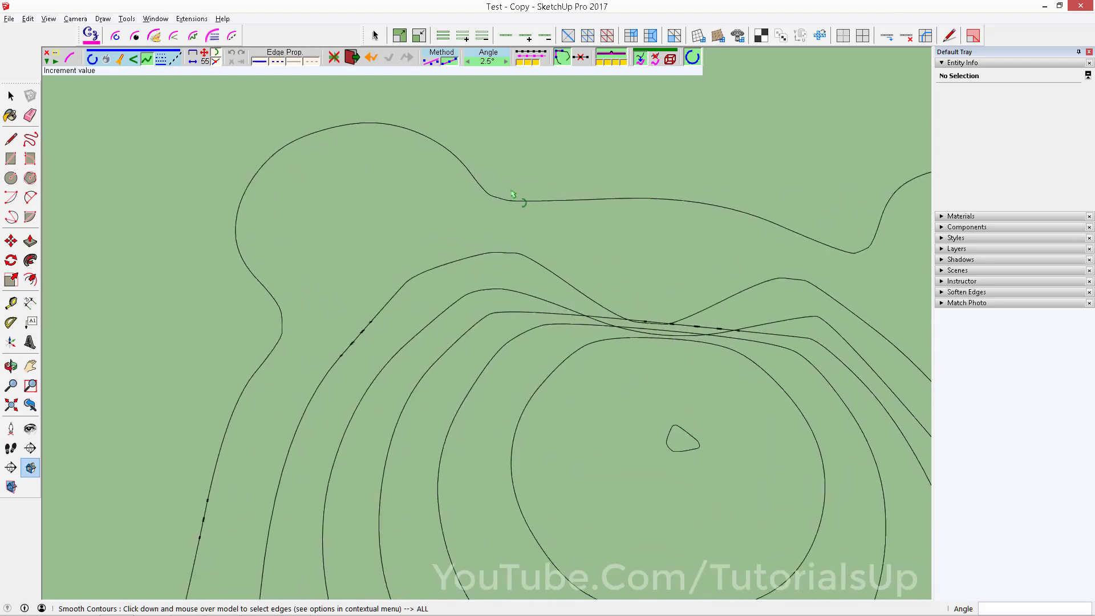
scroll(516, 200, up, 2)
scroll(509, 203, up, 2)
scroll(502, 207, up, 2)
scroll(502, 204, up, 2)
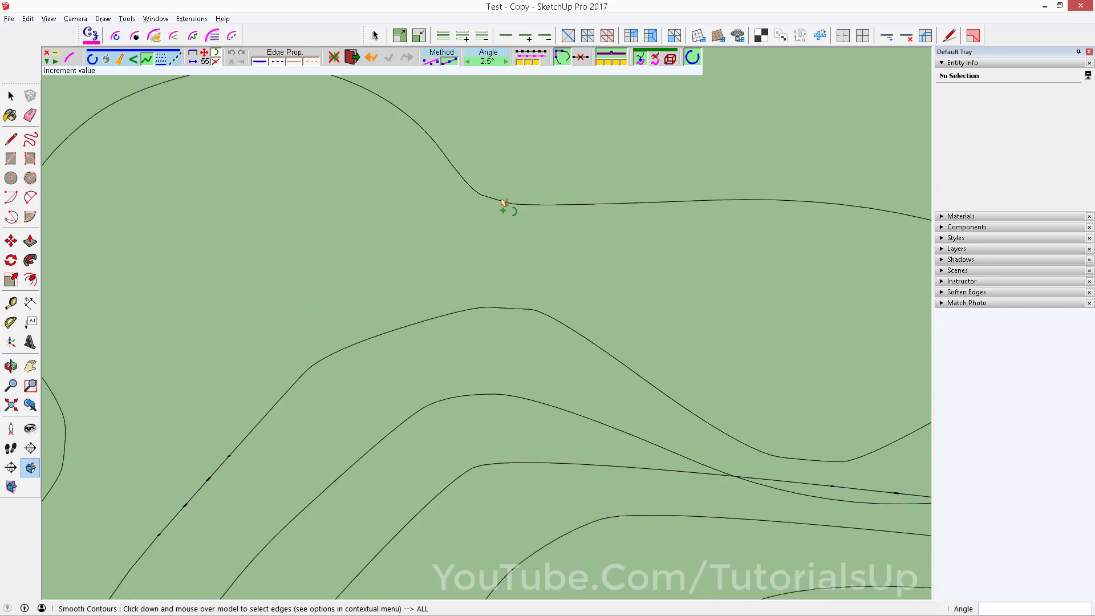
scroll(502, 204, up, 2)
scroll(502, 203, up, 2)
scroll(502, 203, up, 1)
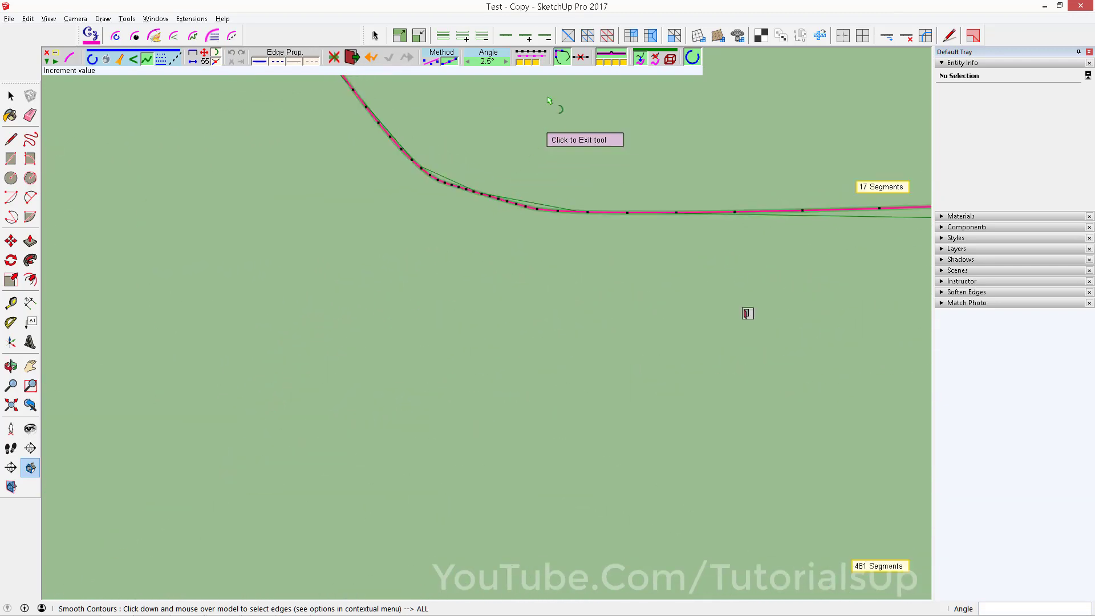
click(542, 63)
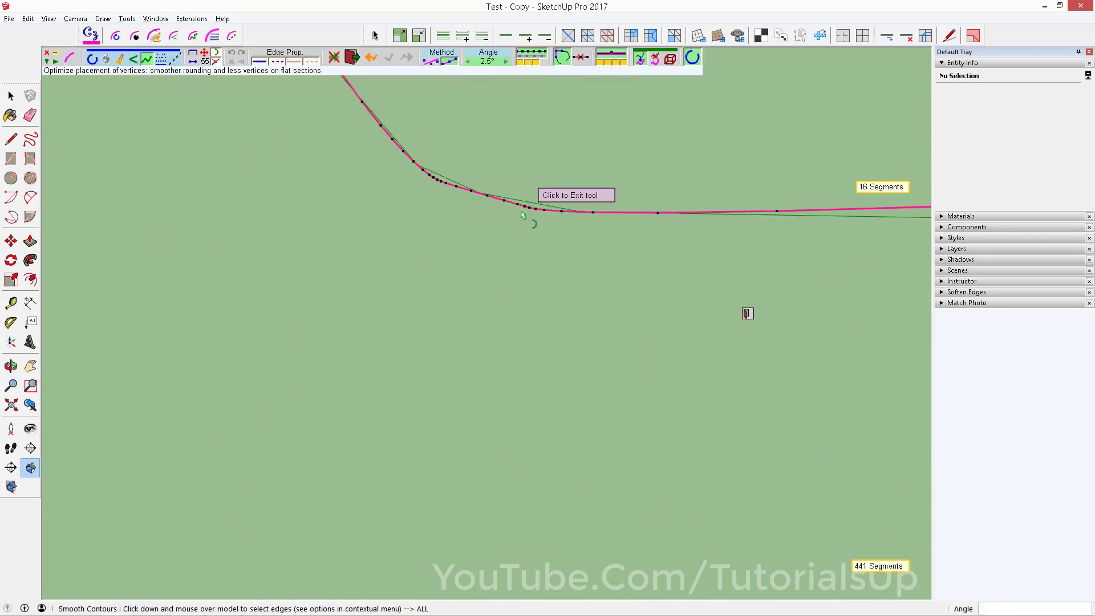
Exit Smooth Contours, committing the 441-segment contours, and clear the selection
scroll(520, 211, down, 3)
scroll(520, 211, down, 3)
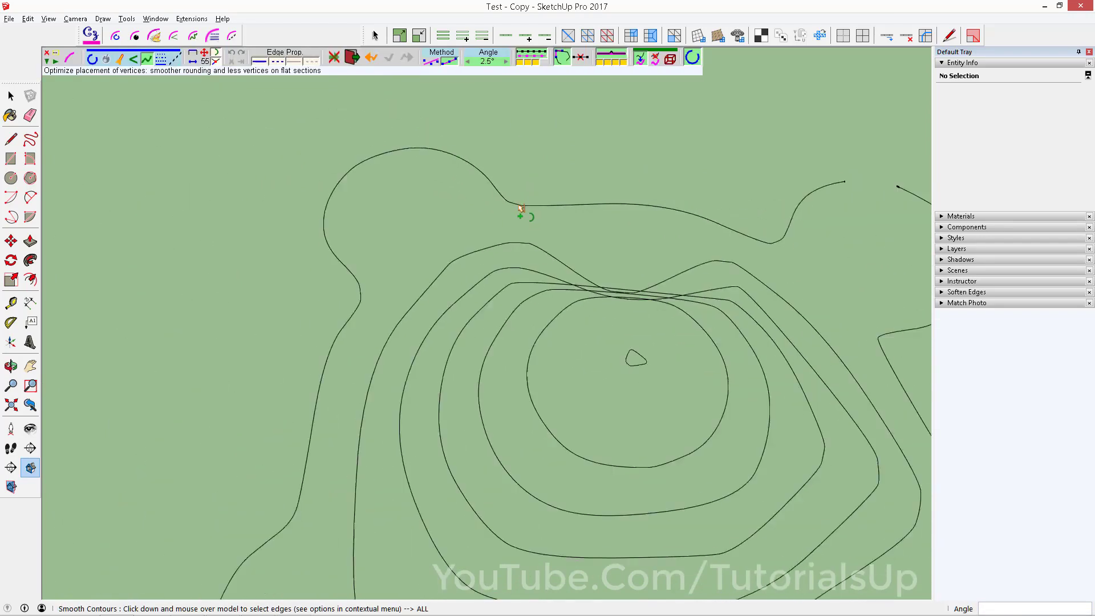
middle_drag(551, 264, 462, 246)
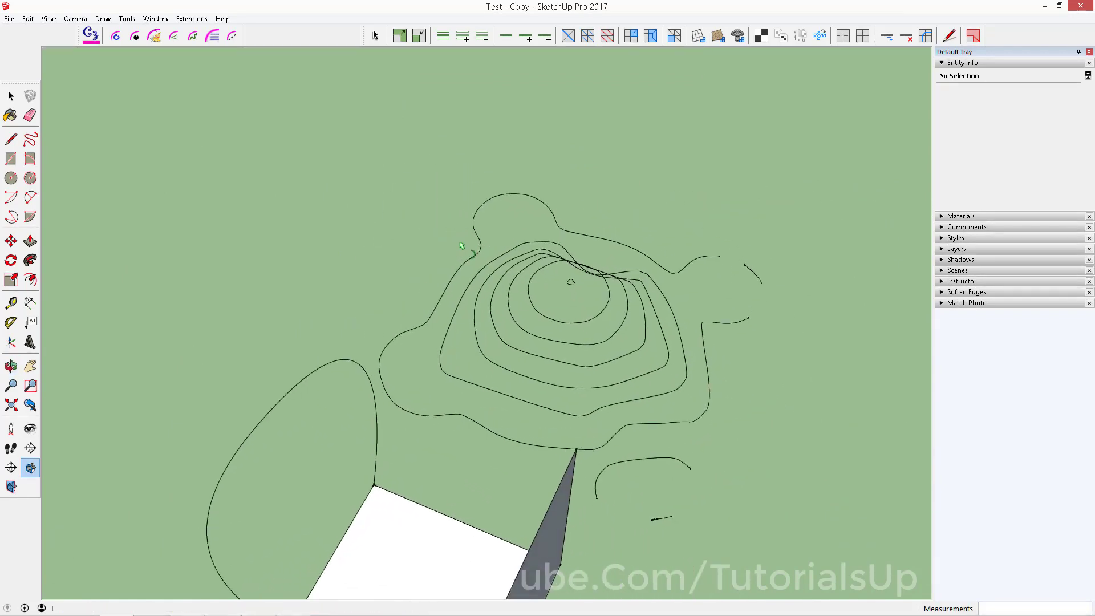
click(489, 174)
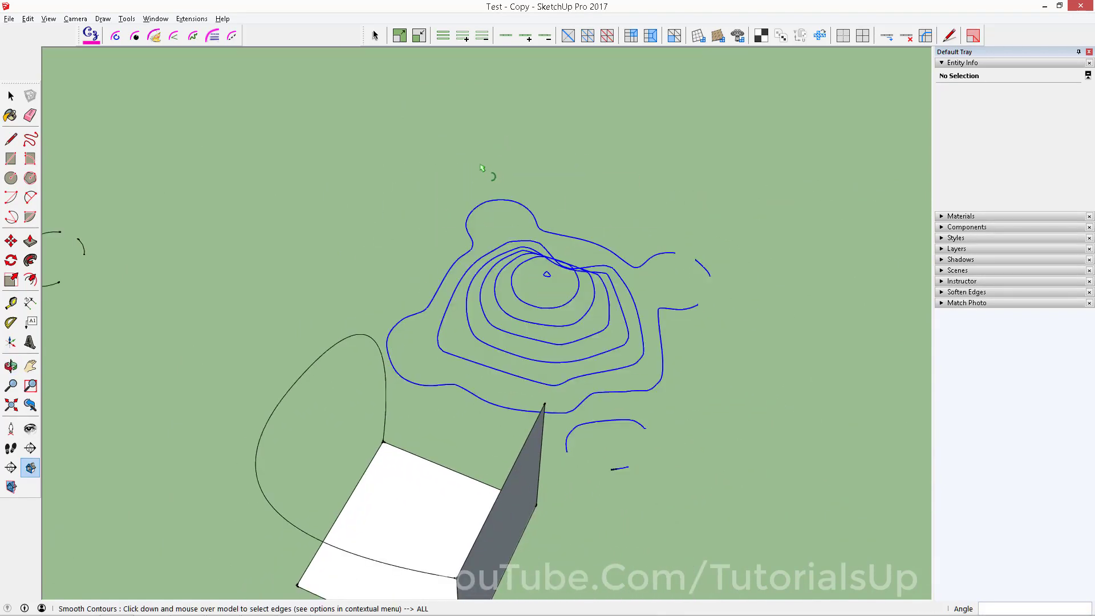
click(470, 290)
Select all the contour lines and orbit to a close top-down view of the mesh
middle_drag(471, 290, 488, 287)
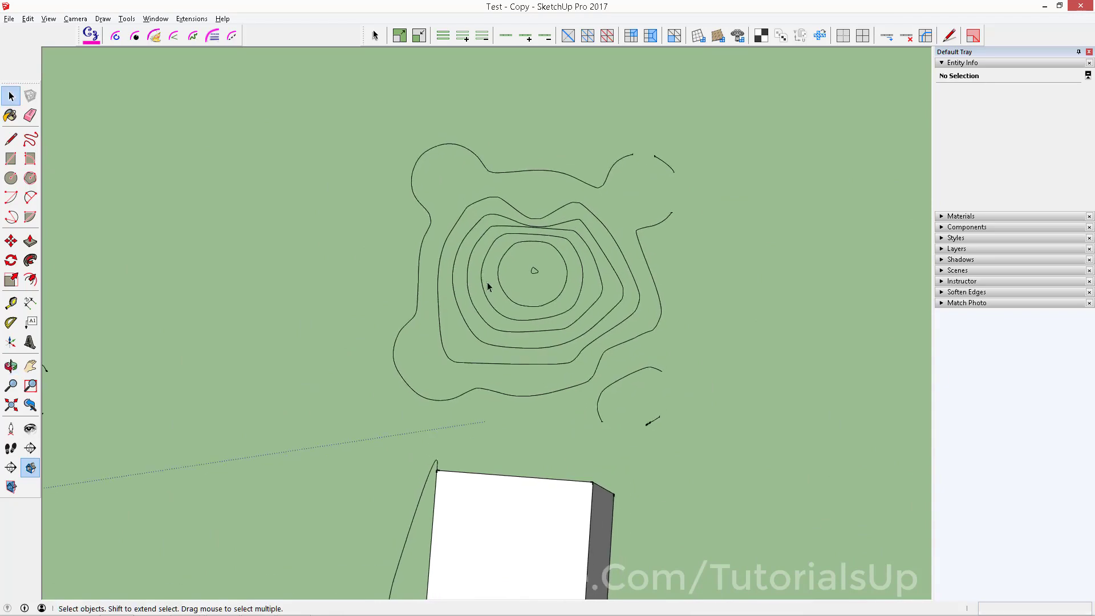
drag(346, 119, 758, 441)
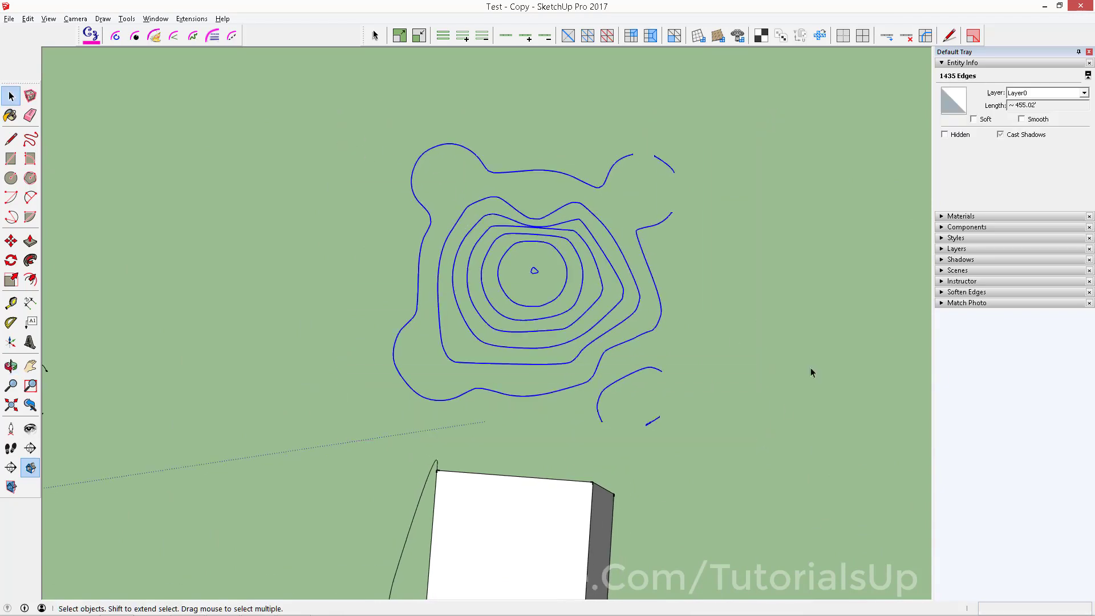
scroll(518, 379, down, 3)
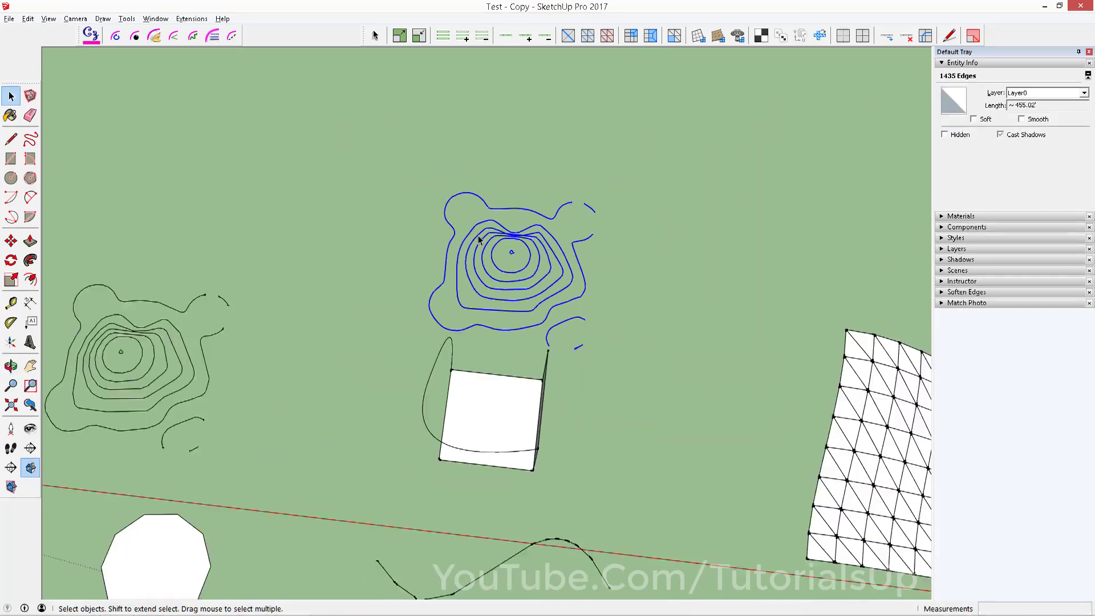
scroll(525, 319, down, 3)
scroll(531, 285, down, 2)
scroll(530, 274, up, 5)
scroll(563, 487, up, 2)
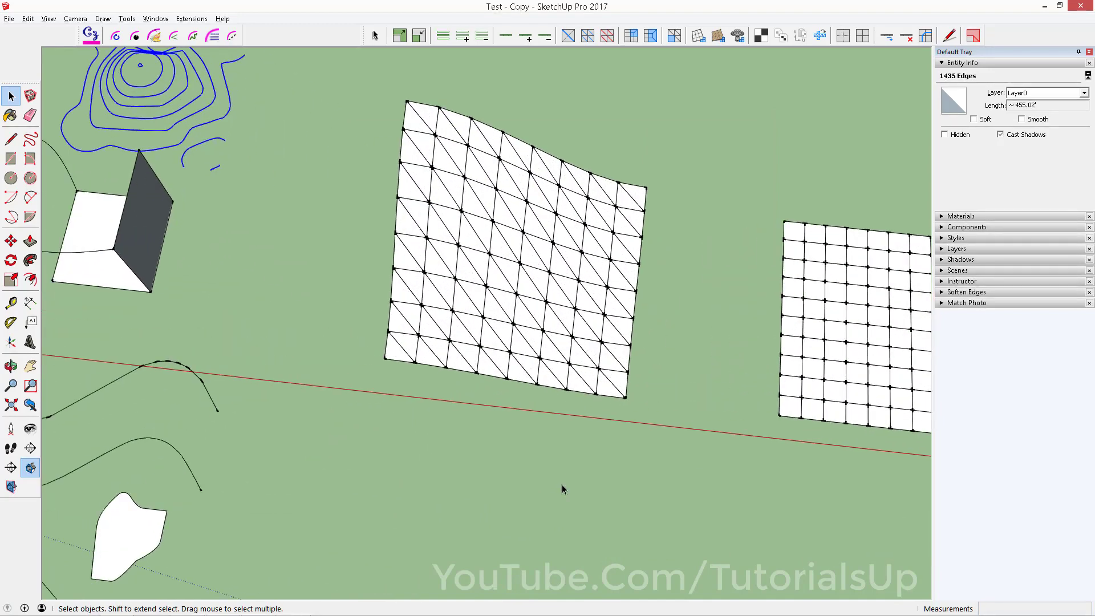
scroll(532, 300, down, 3)
mouse_move(532, 300)
middle_down()
mouse_move(506, 309)
mouse_move(503, 278)
middle_up()
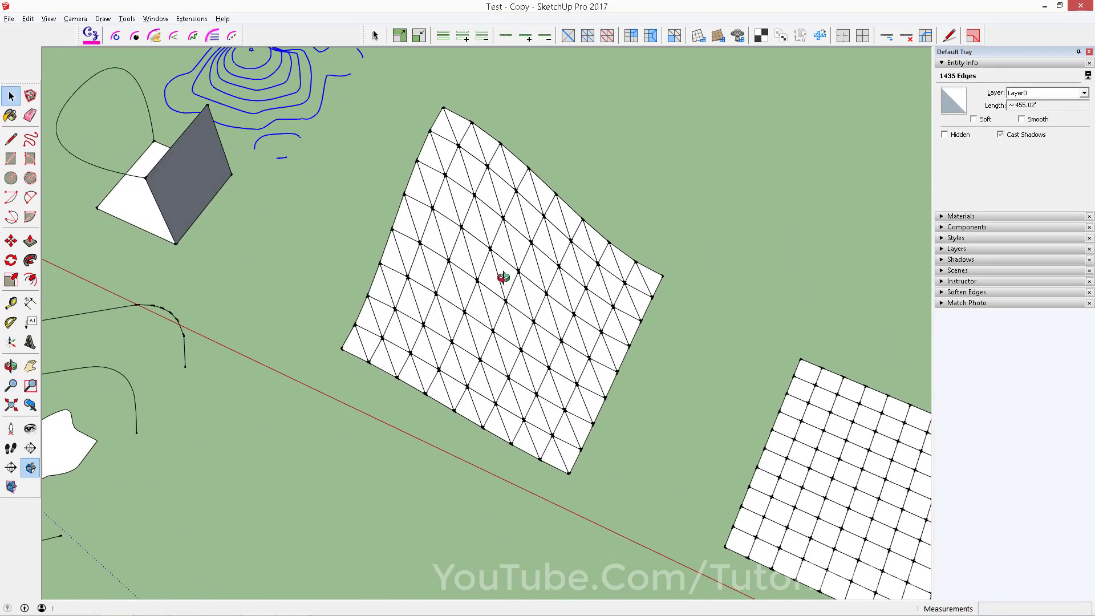
Turn off Endpoints in the style's Edge settings and orbit around the mesh
click(951, 238)
click(950, 239)
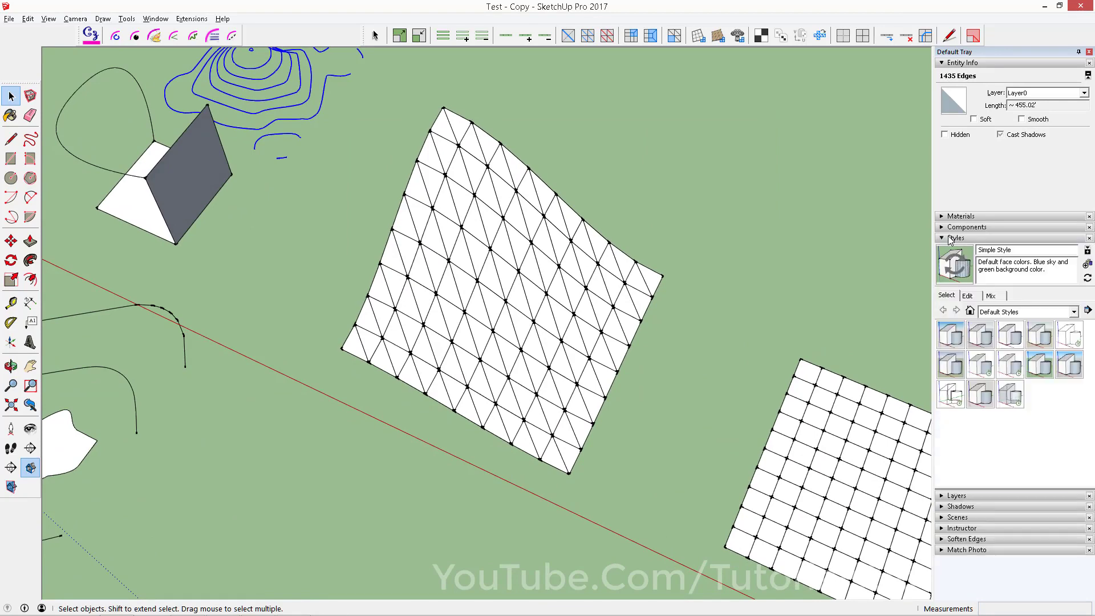
click(969, 296)
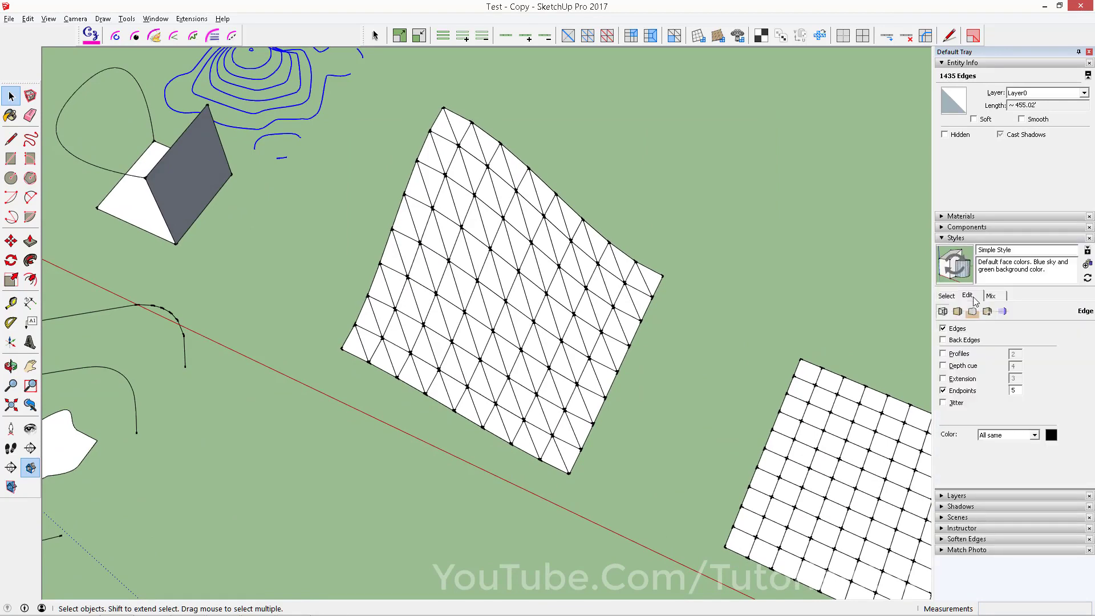
click(944, 391)
mouse_move(539, 393)
middle_down()
mouse_move(536, 306)
mouse_move(536, 330)
middle_up()
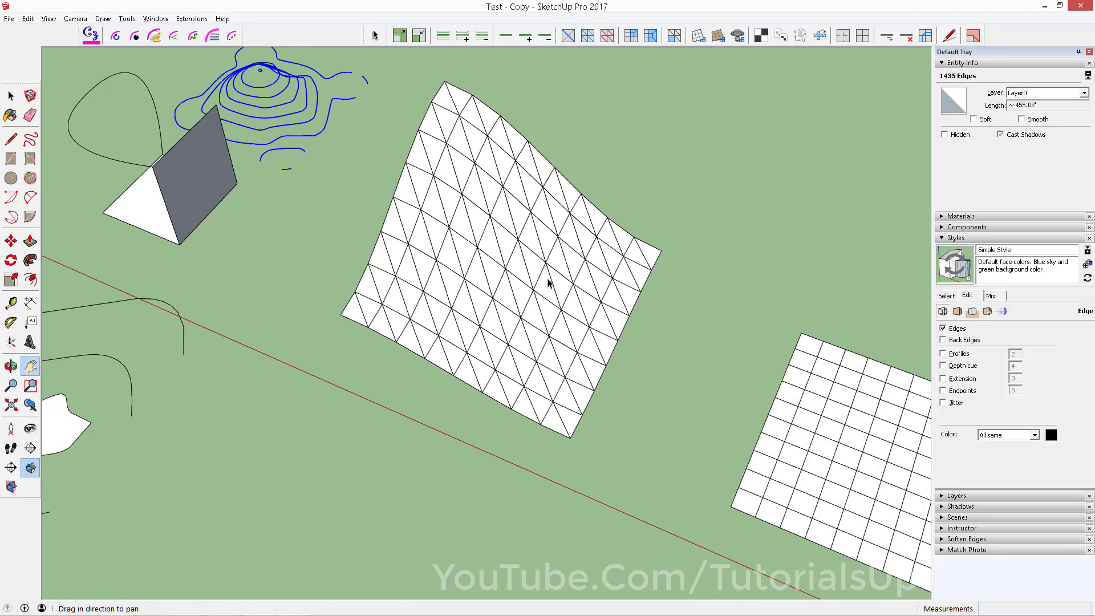
mouse_move(547, 284)
middle_down()
mouse_move(547, 366)
mouse_move(580, 321)
mouse_move(552, 287)
middle_up()
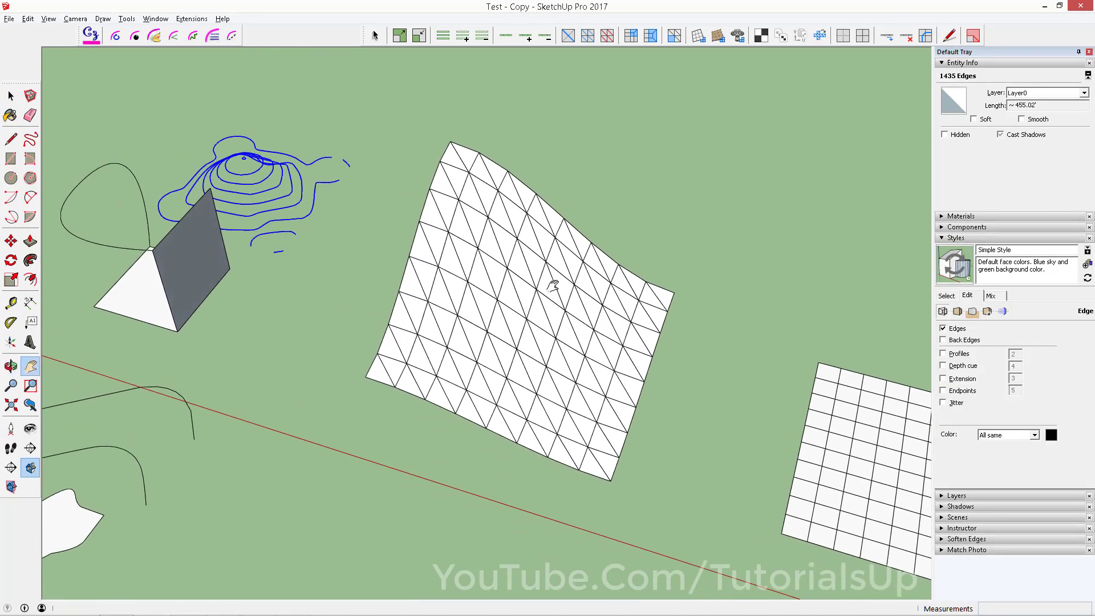
Mark the triangulated mesh's edges soft with Curvizard Edge Properties, then select the mesh to check
click(211, 42)
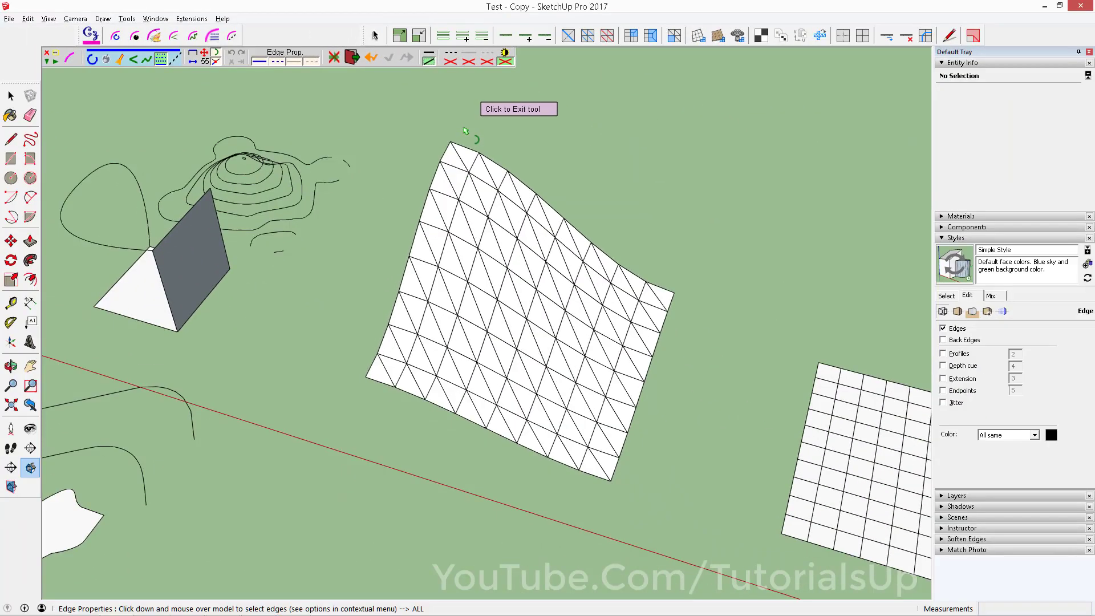
click(464, 161)
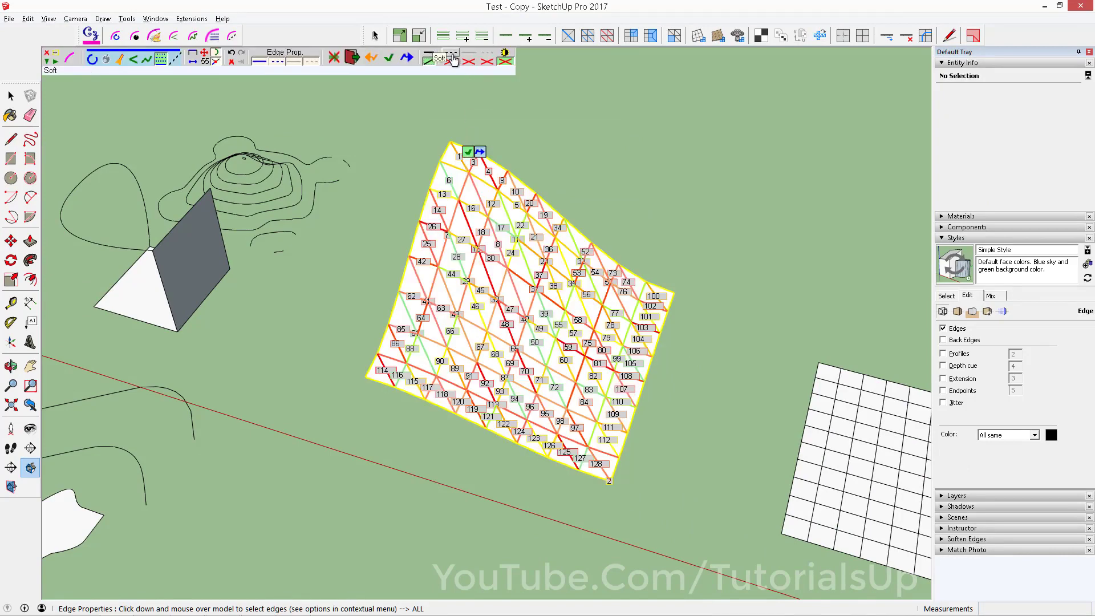
click(469, 151)
scroll(501, 240, up, 2)
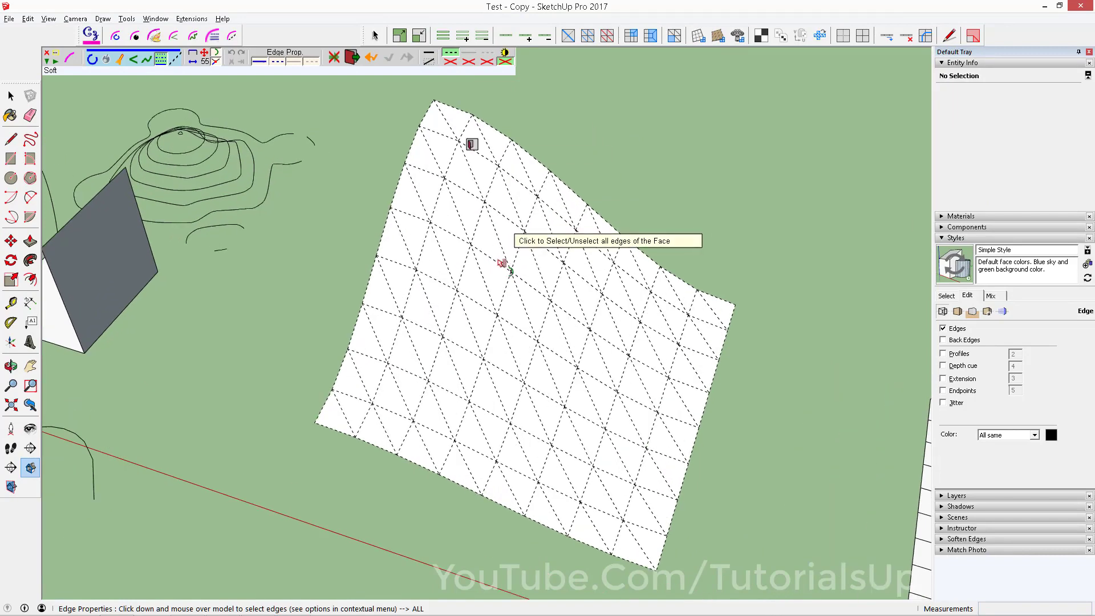
click(505, 255)
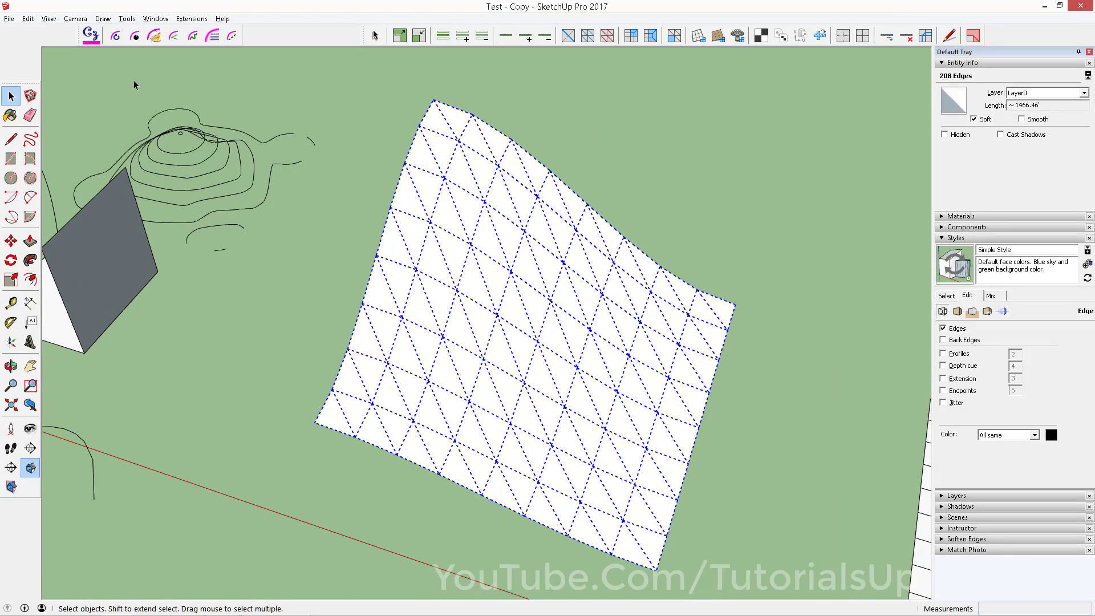
Reapply Edge Properties so all 208 mesh edges are both soft and smooth
click(210, 43)
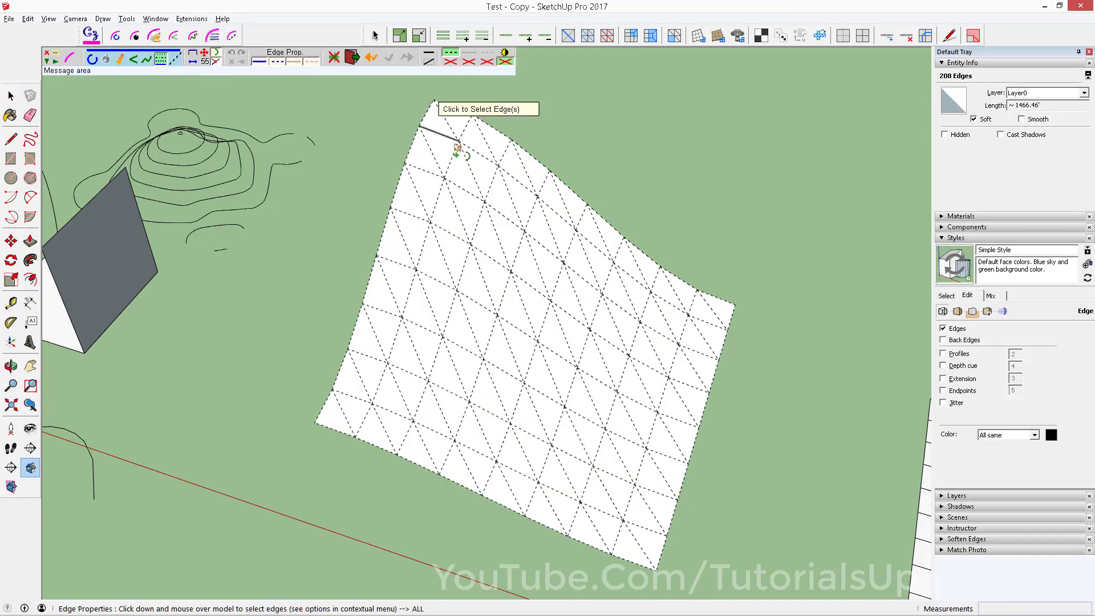
click(465, 164)
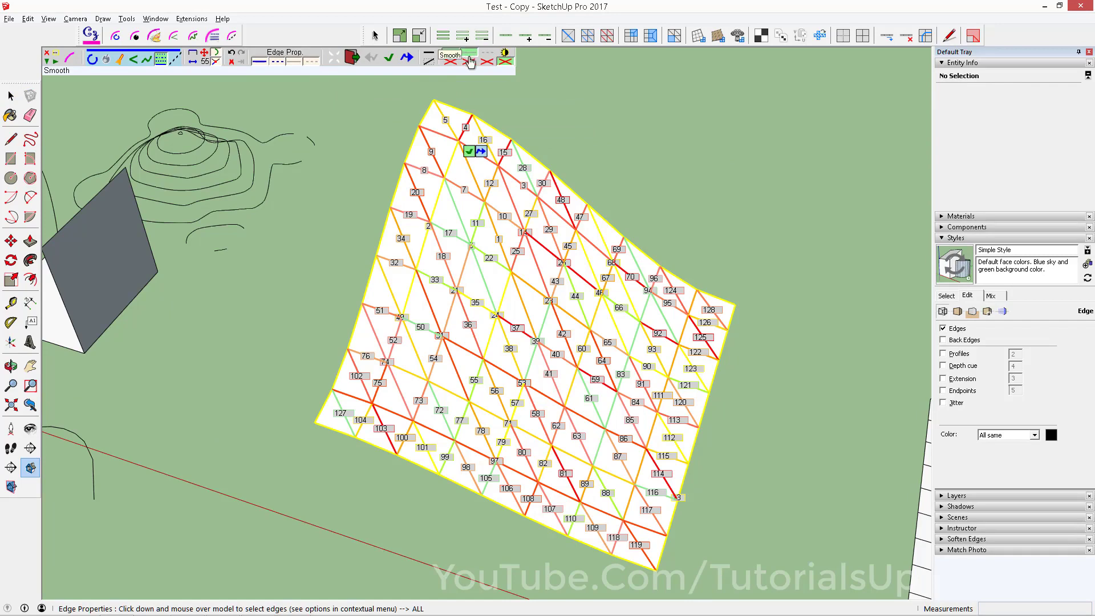
click(481, 152)
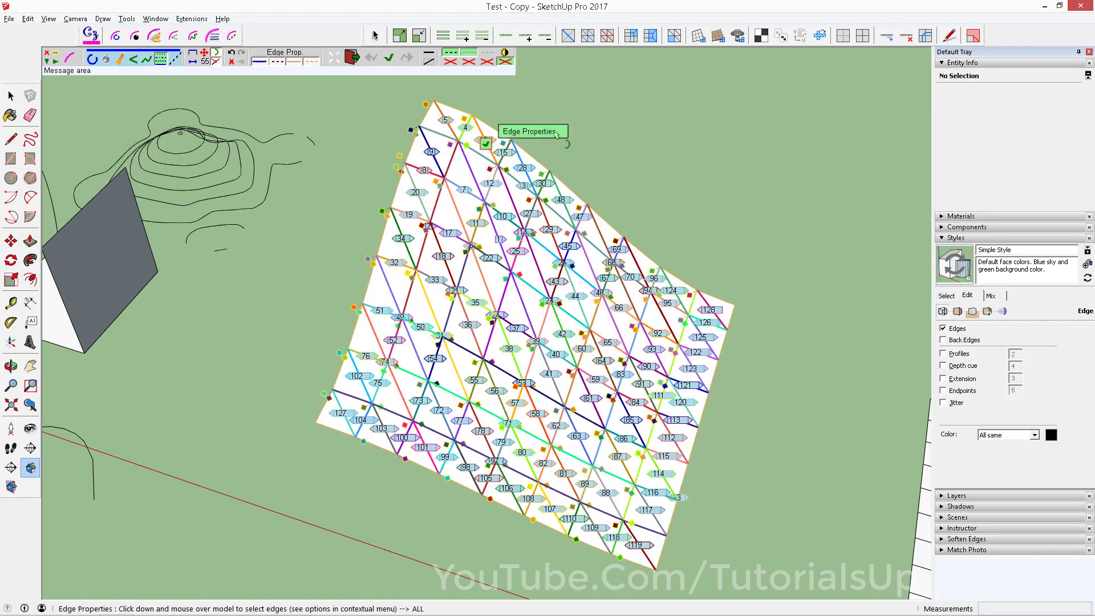
click(486, 144)
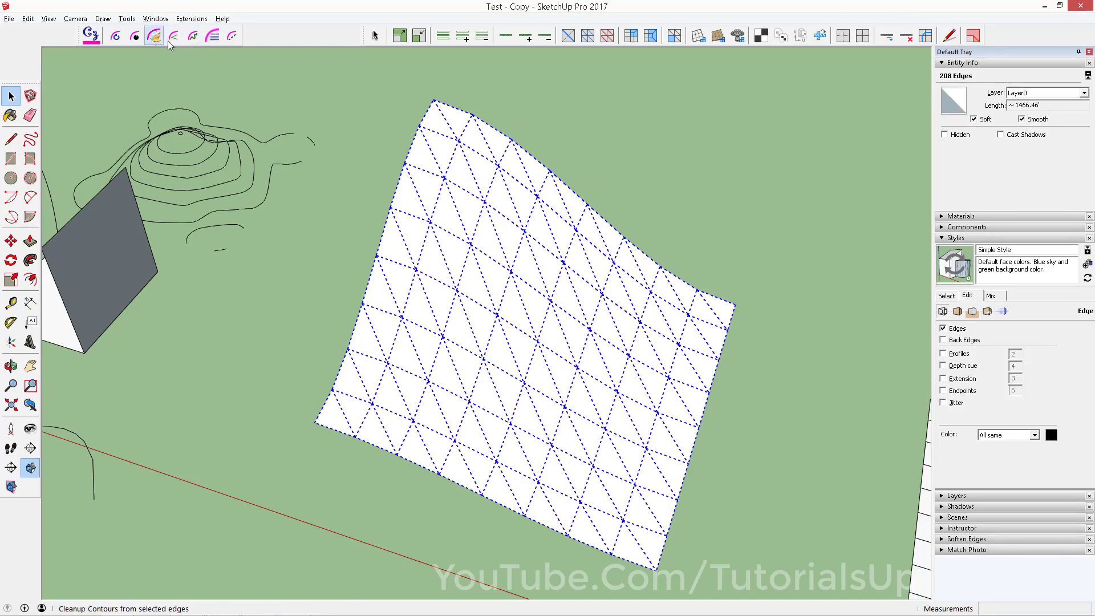
Reset the triangulated mesh's edges to plain with Curvizard Edge Properties
click(213, 40)
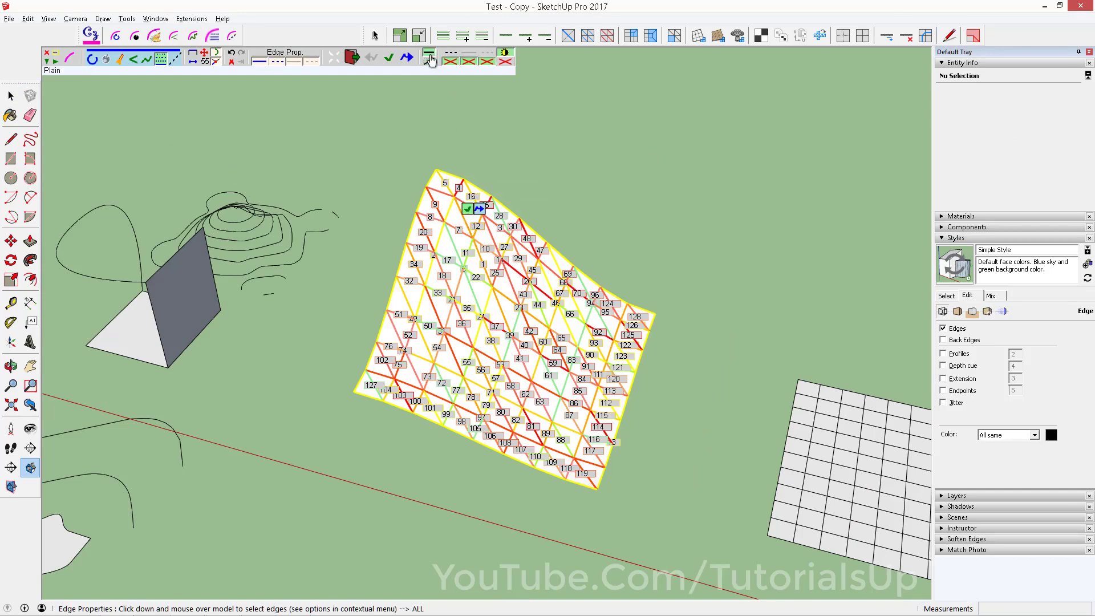
click(467, 209)
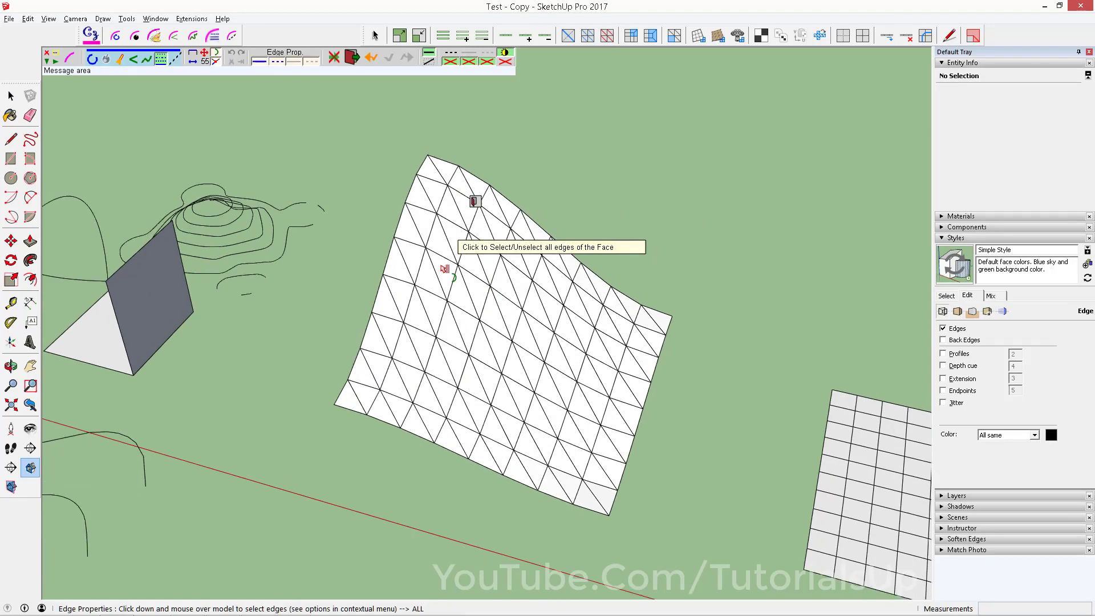
key(space)
Orbit around the triangulated mesh and window-select the whole sheet
mouse_move(405, 198)
middle_down()
mouse_move(558, 298)
mouse_move(539, 269)
mouse_move(550, 289)
middle_up()
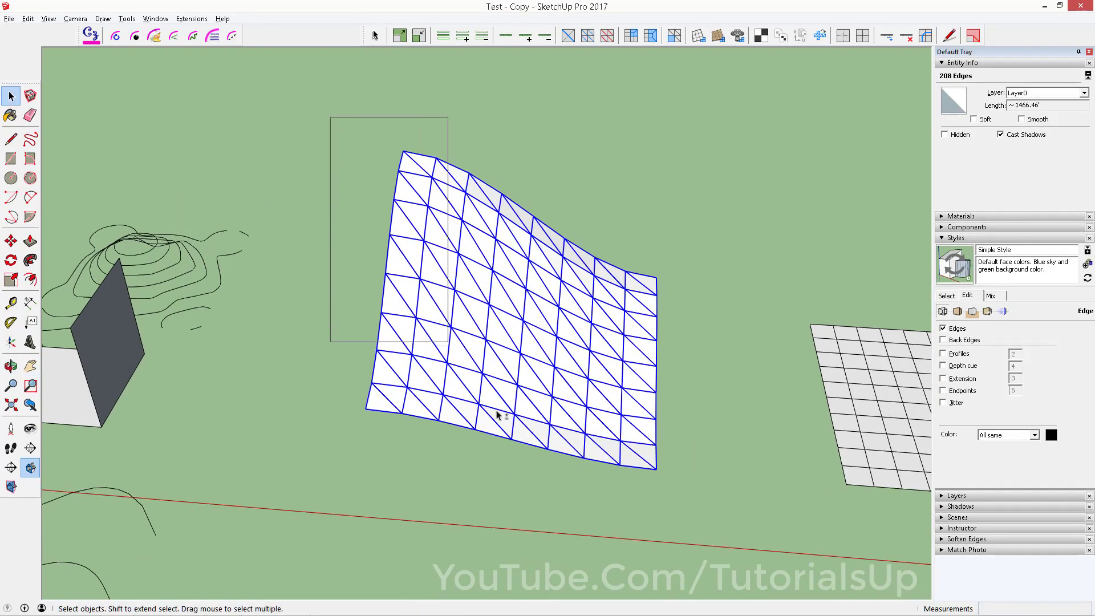
shift+drag(497, 415, 714, 528)
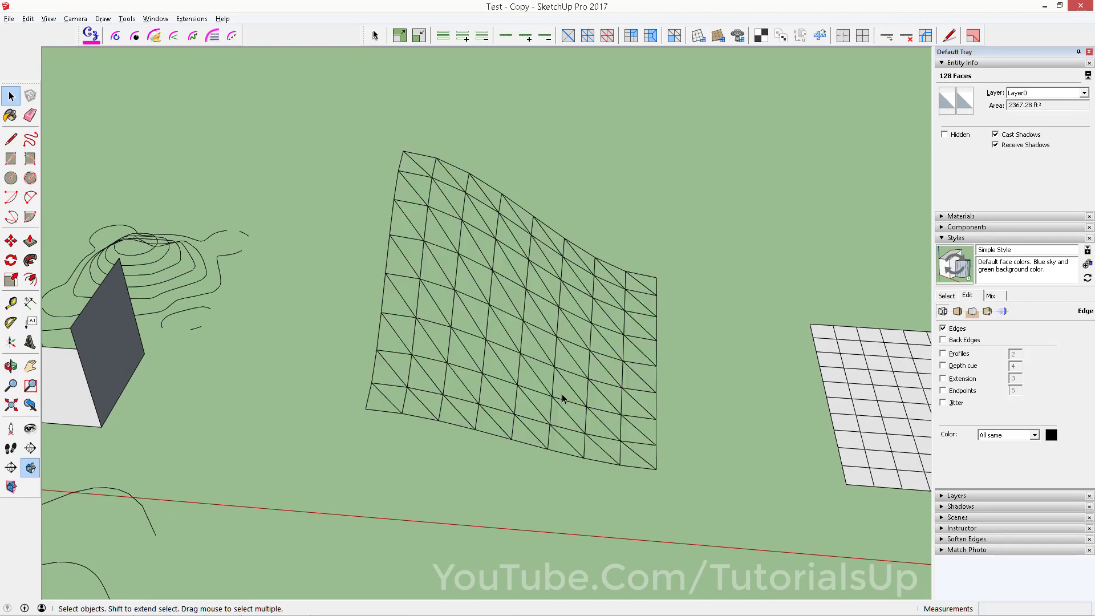
mouse_move(563, 399)
middle_down()
mouse_move(435, 367)
mouse_move(470, 382)
middle_up()
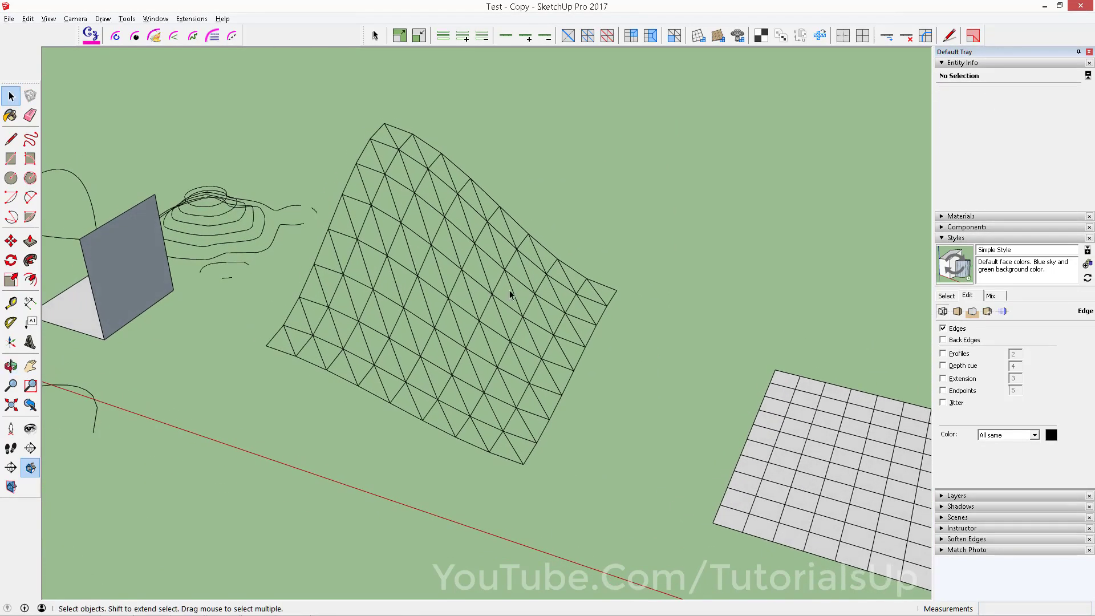
Collapse Styles and turn on shadows in the Shadows panel
click(958, 239)
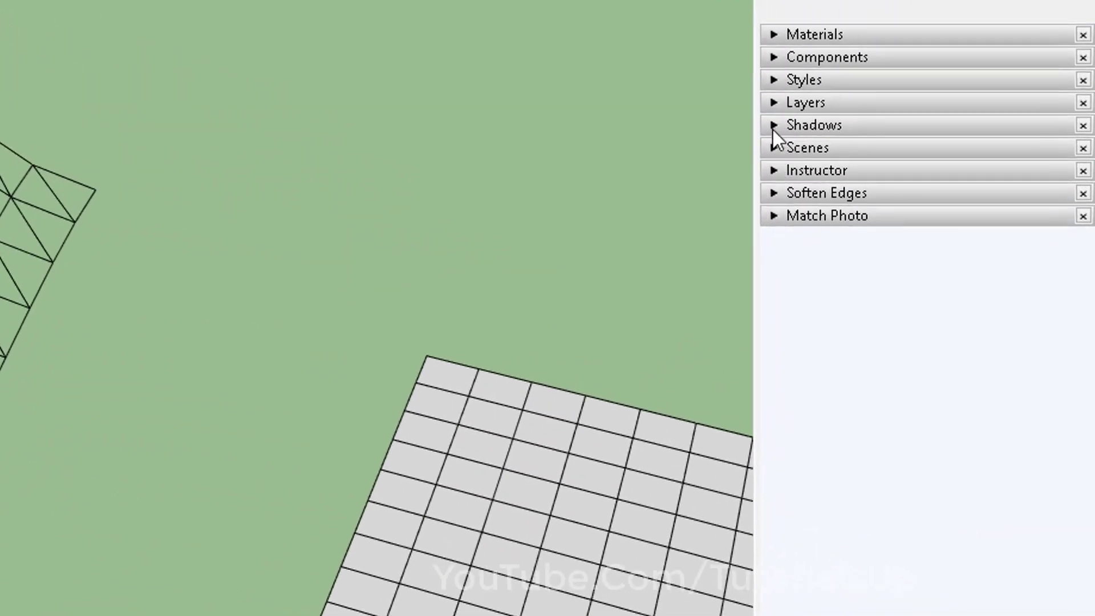
click(773, 126)
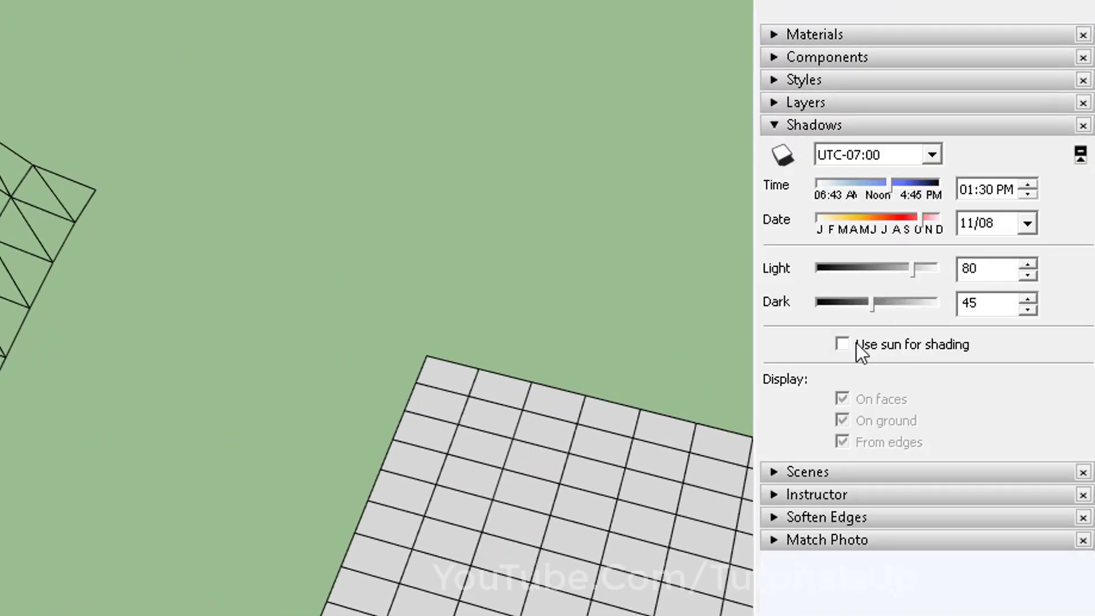
click(792, 150)
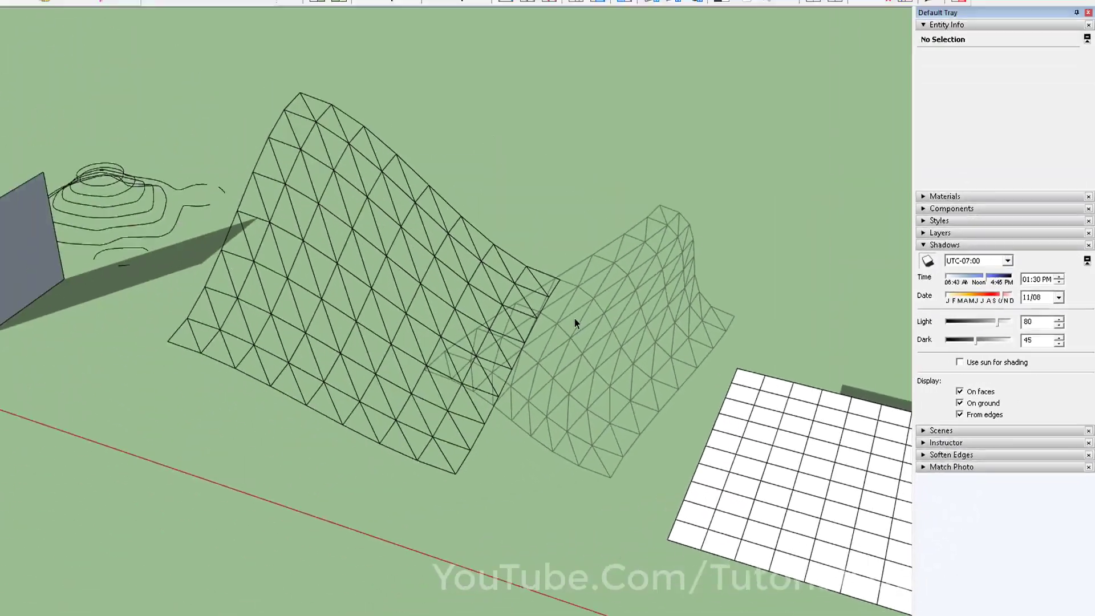
mouse_move(575, 320)
middle_down()
mouse_move(579, 282)
mouse_move(591, 369)
mouse_move(559, 355)
mouse_move(635, 347)
middle_up()
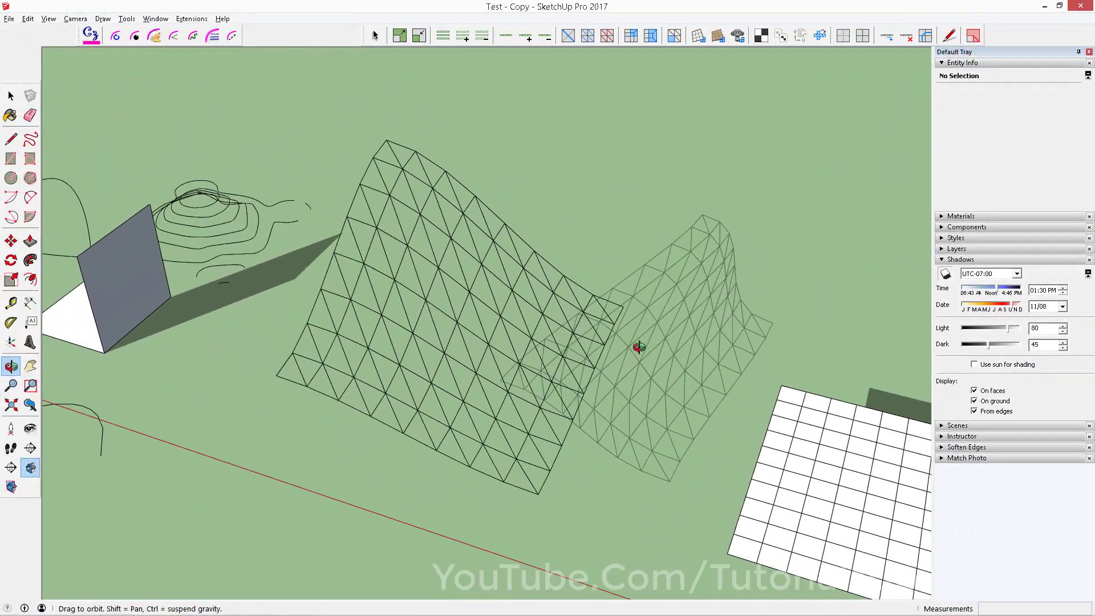
Select the front mesh and switch off Cast Shadows for its edges with Edge Properties
mouse_move(353, 185)
middle_down()
mouse_move(428, 259)
mouse_move(340, 181)
middle_up()
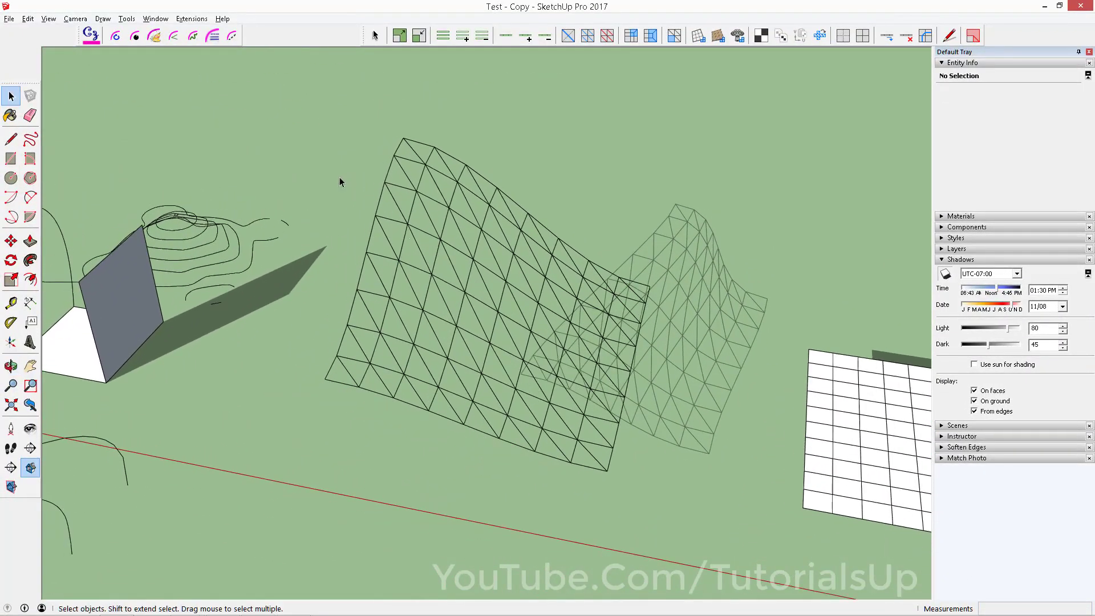
drag(325, 125, 669, 535)
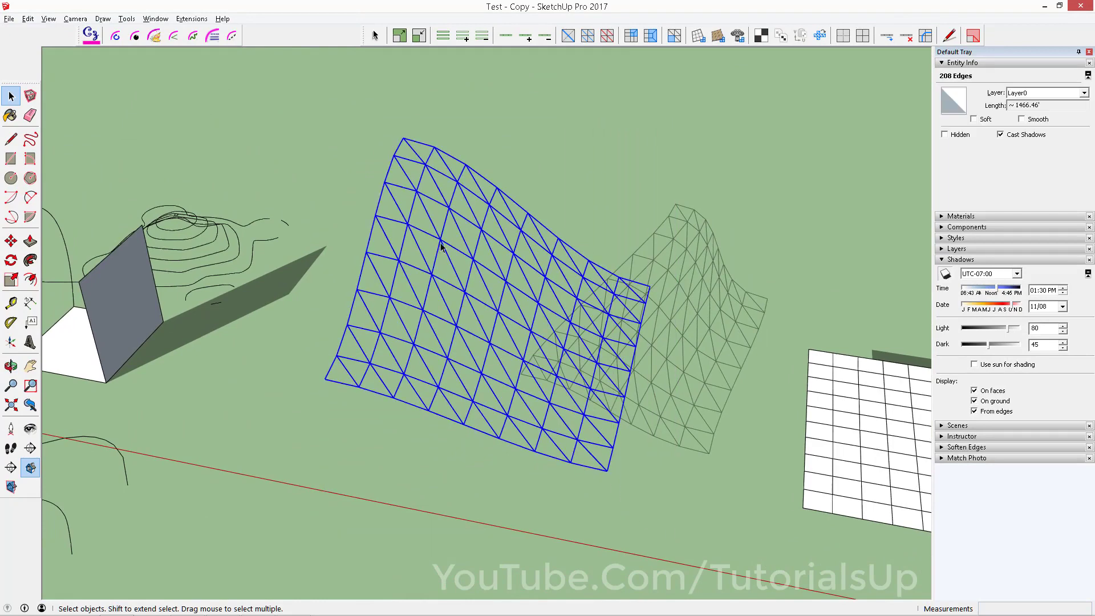
click(212, 36)
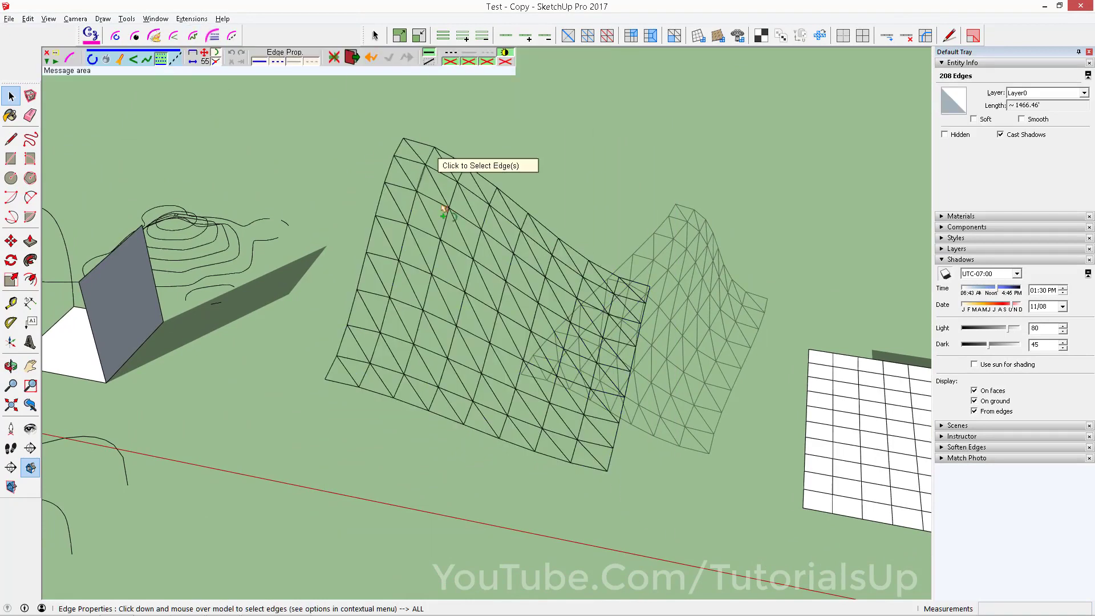
middle_drag(489, 208, 514, 60)
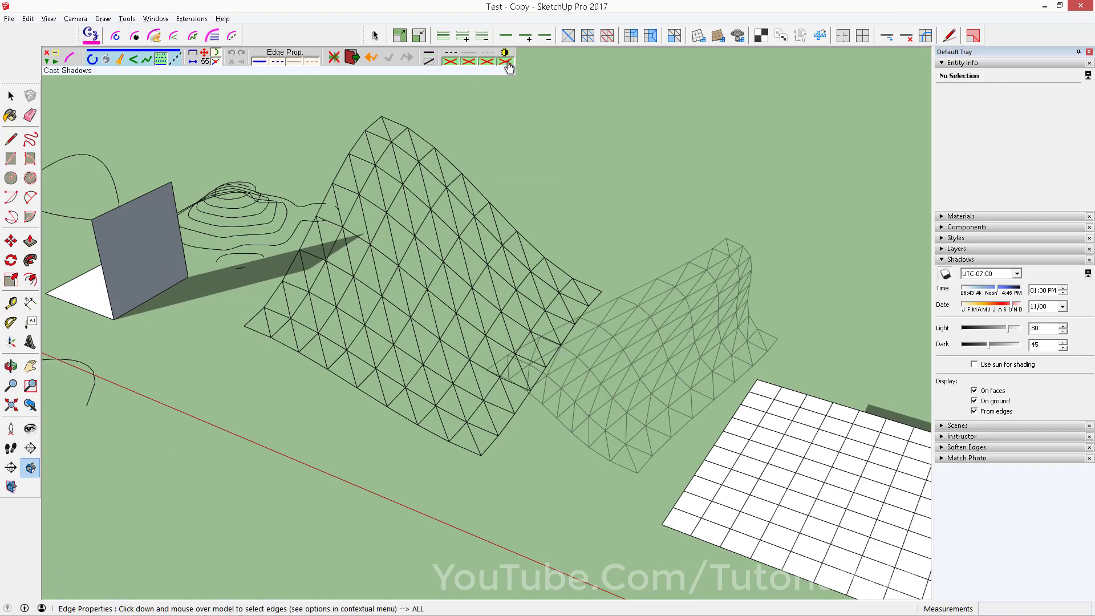
click(474, 208)
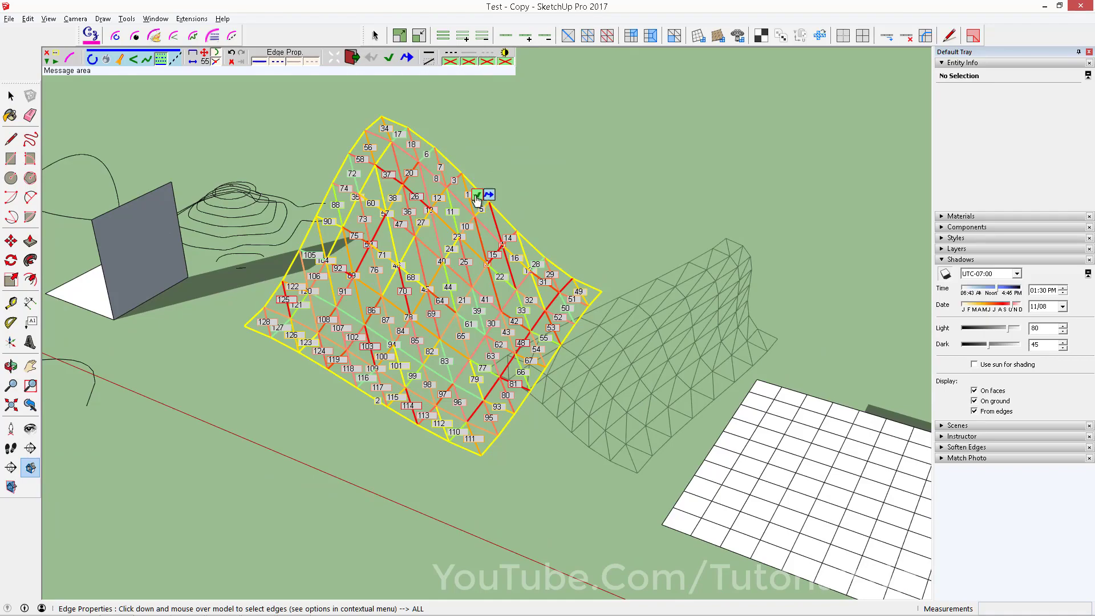
click(477, 196)
mouse_move(584, 342)
middle_down()
mouse_move(728, 294)
mouse_move(726, 213)
mouse_move(690, 318)
mouse_move(614, 367)
mouse_move(628, 279)
mouse_move(632, 330)
mouse_move(408, 263)
middle_up()
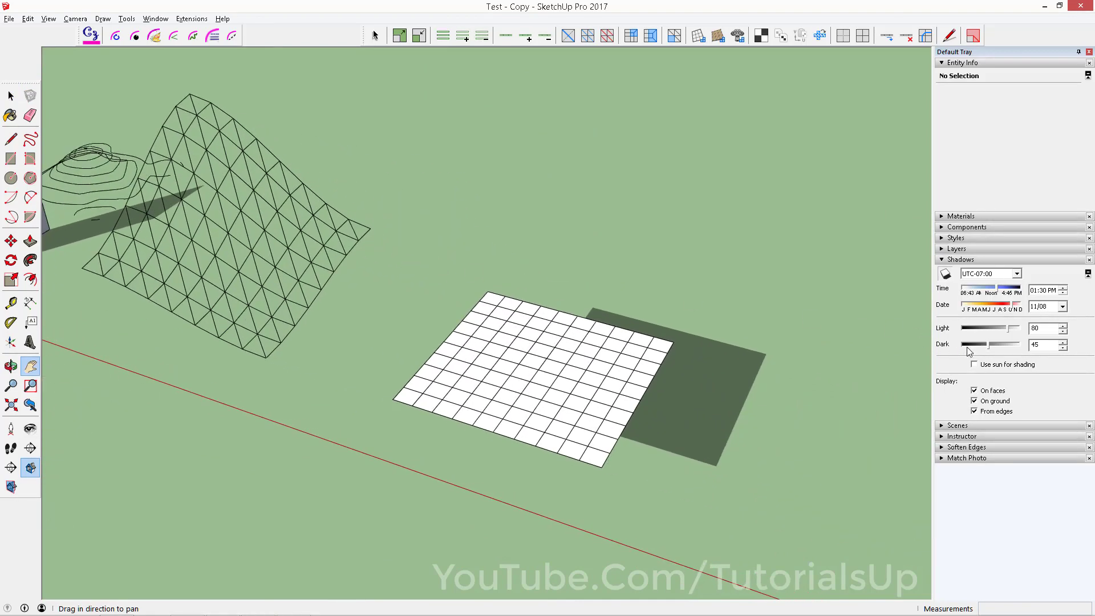
Turn shadows off and window-select the whole flat grid
click(951, 275)
middle_drag(620, 373, 647, 394)
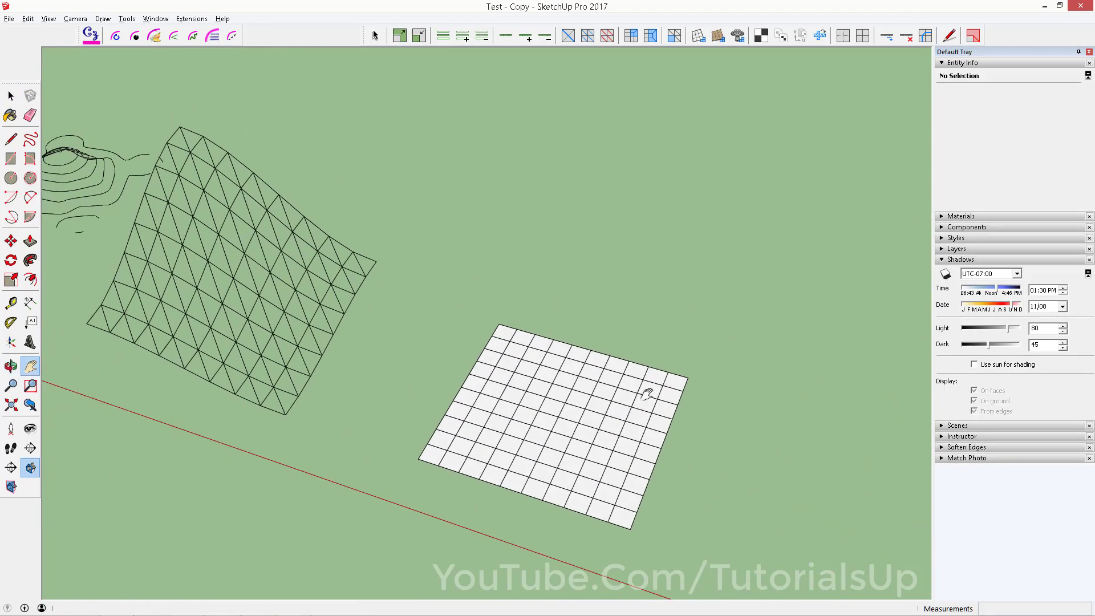
scroll(455, 327, down, 2)
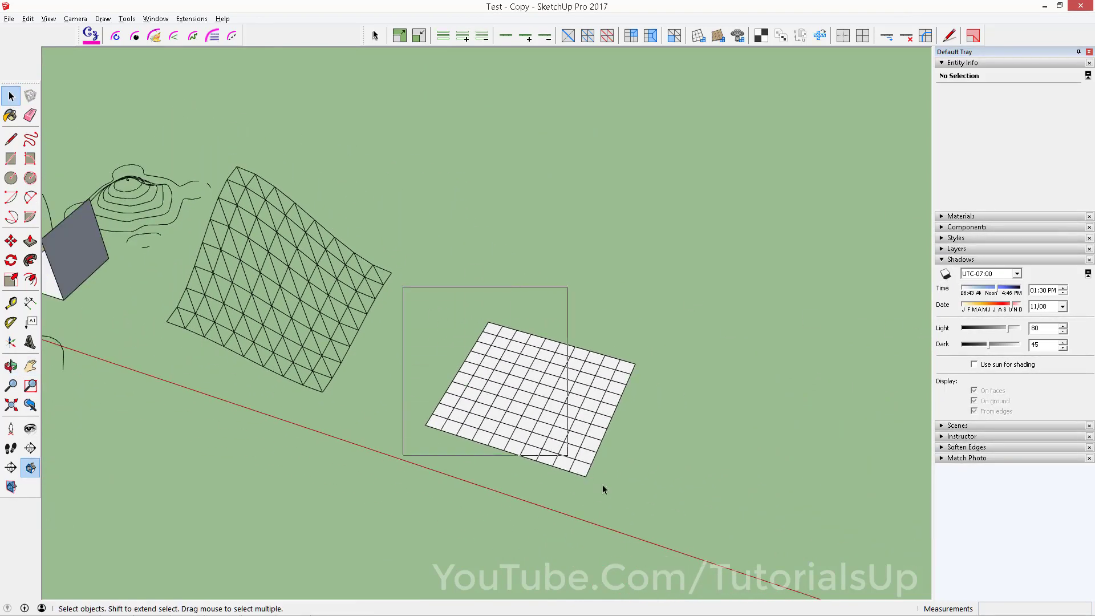
drag(603, 489, 734, 558)
scroll(551, 421, up, 2)
scroll(551, 421, up, 1)
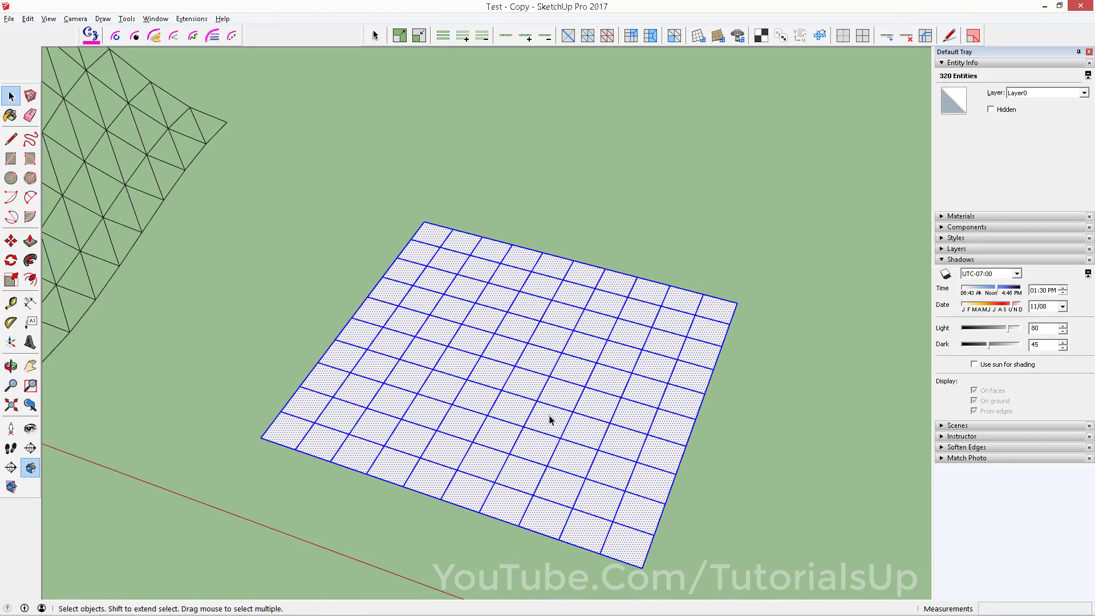
shift+middle_drag(553, 421, 596, 407)
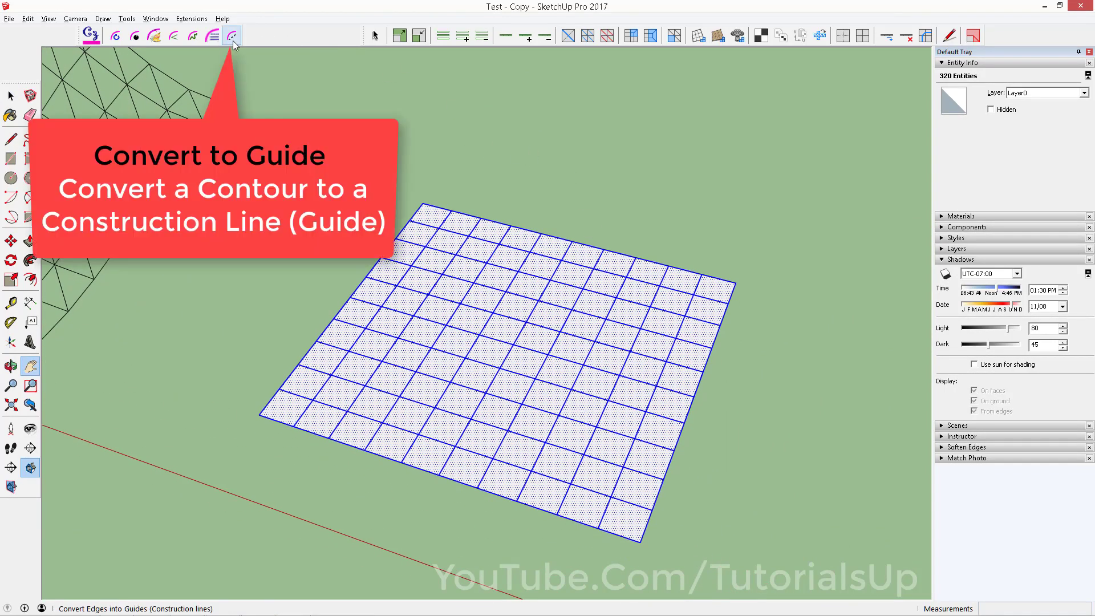
Convert the grid's edges to guides with Curvizard, trying dashed and dotted stipples without vertex points
click(232, 36)
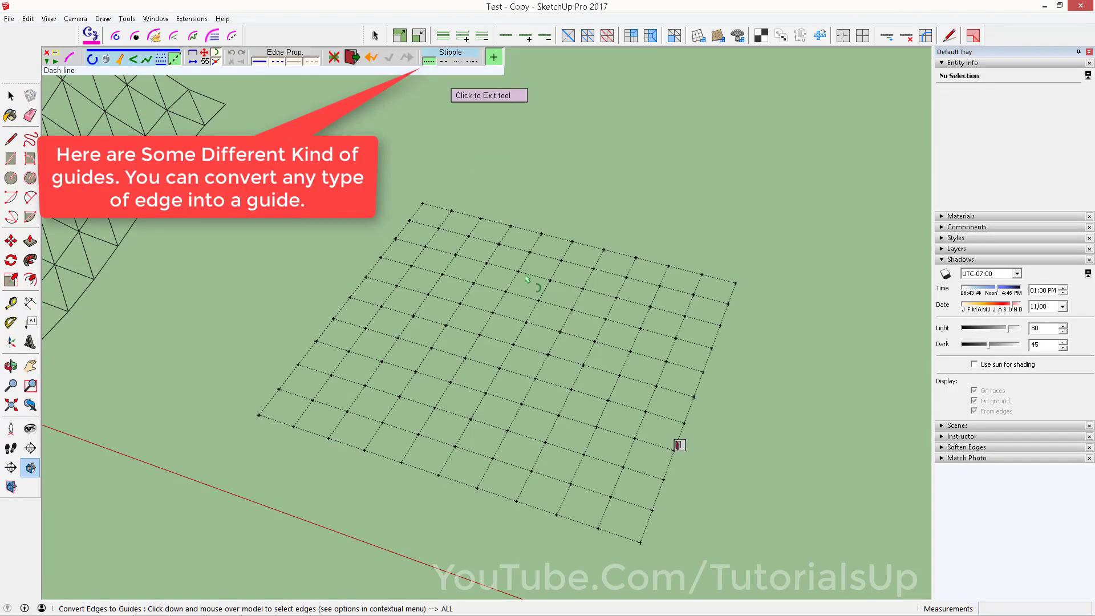
scroll(556, 299, up, 2)
scroll(516, 295, up, 2)
scroll(469, 408, up, 2)
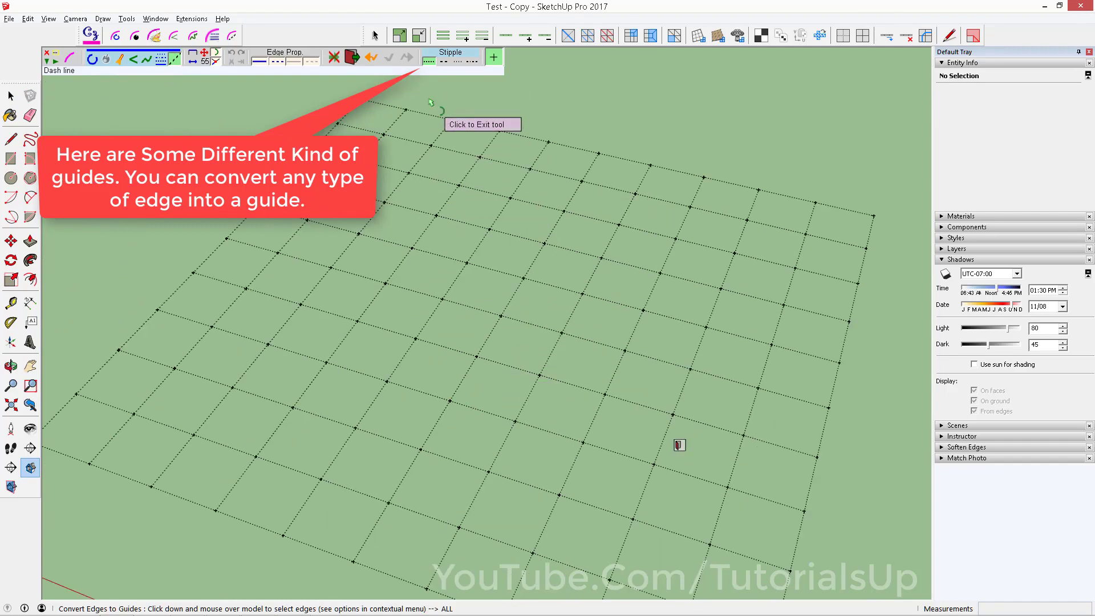
click(444, 63)
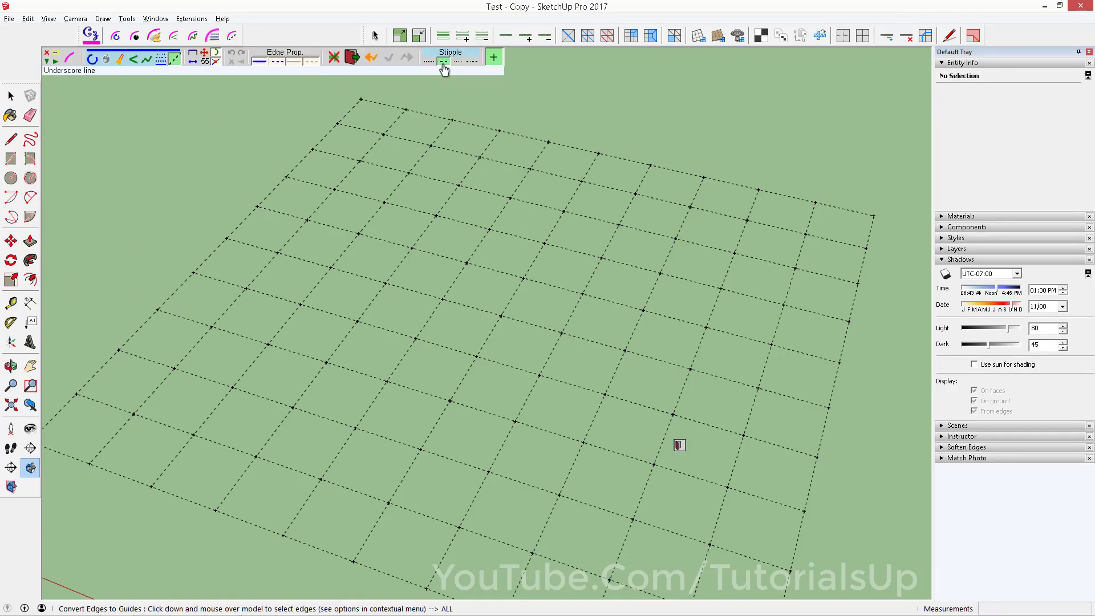
click(459, 65)
click(499, 63)
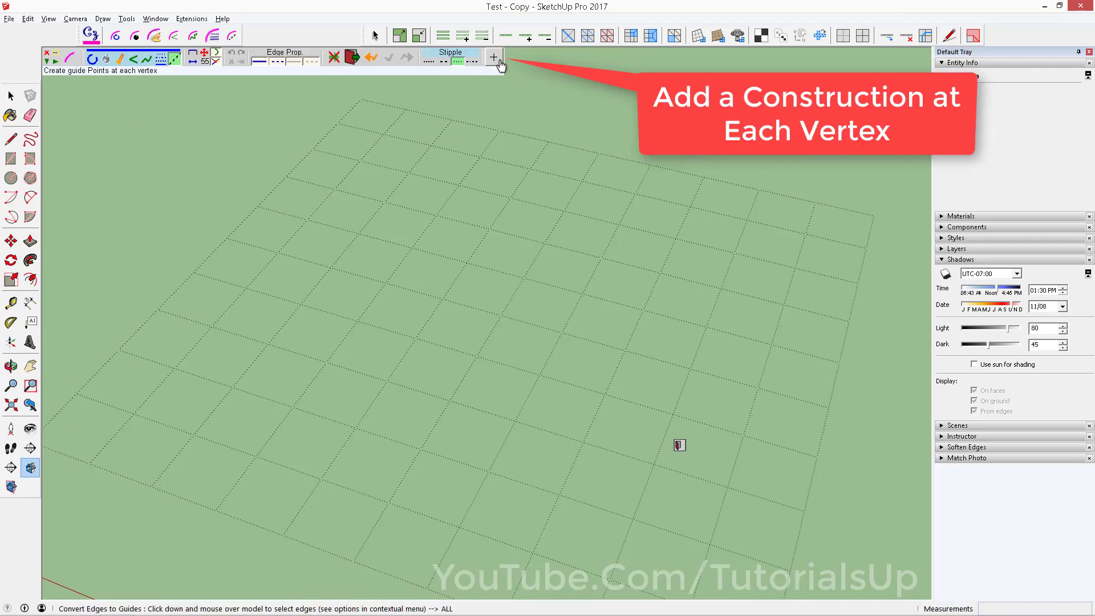
Set the guide lines to dash-dot and add guide points at every grid vertex
scroll(533, 230, down, 2)
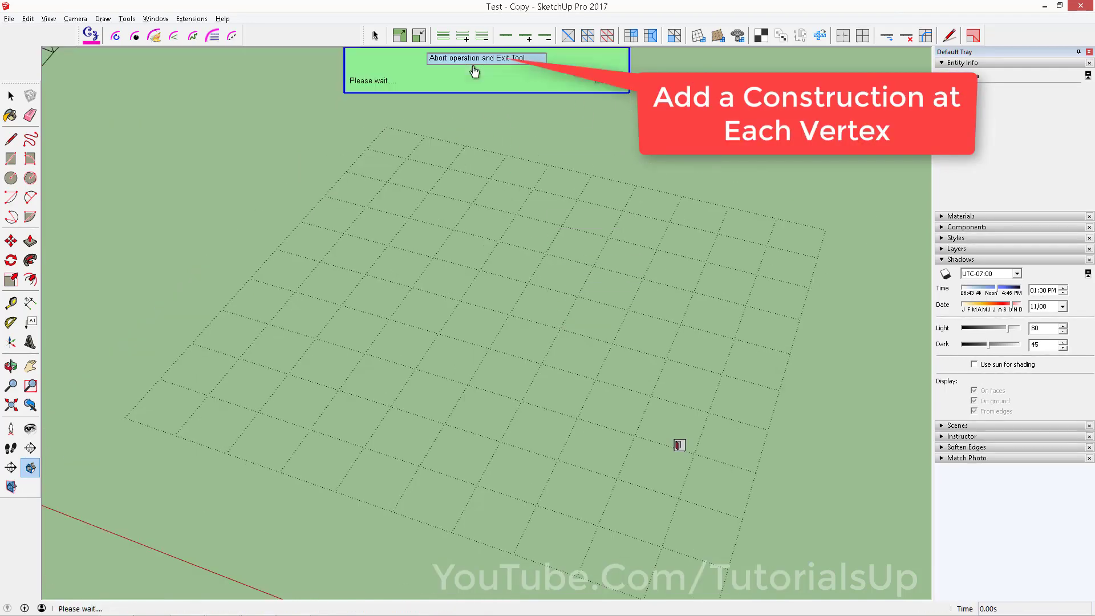
click(472, 62)
scroll(527, 239, down, 1)
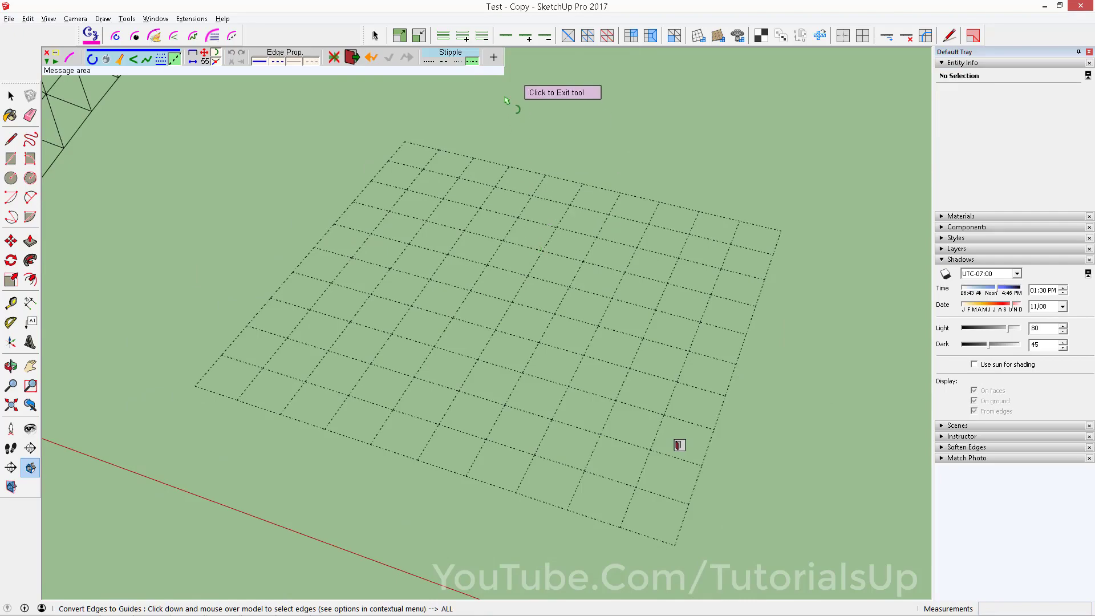
click(499, 62)
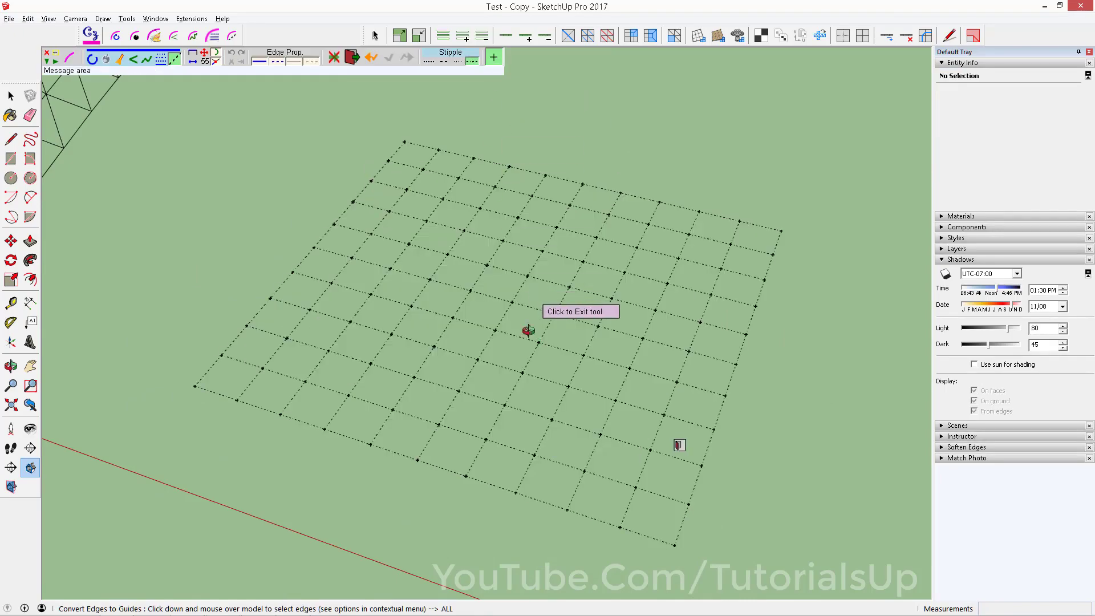
scroll(529, 330, down, 3)
scroll(546, 242, down, 3)
scroll(573, 336, down, 2)
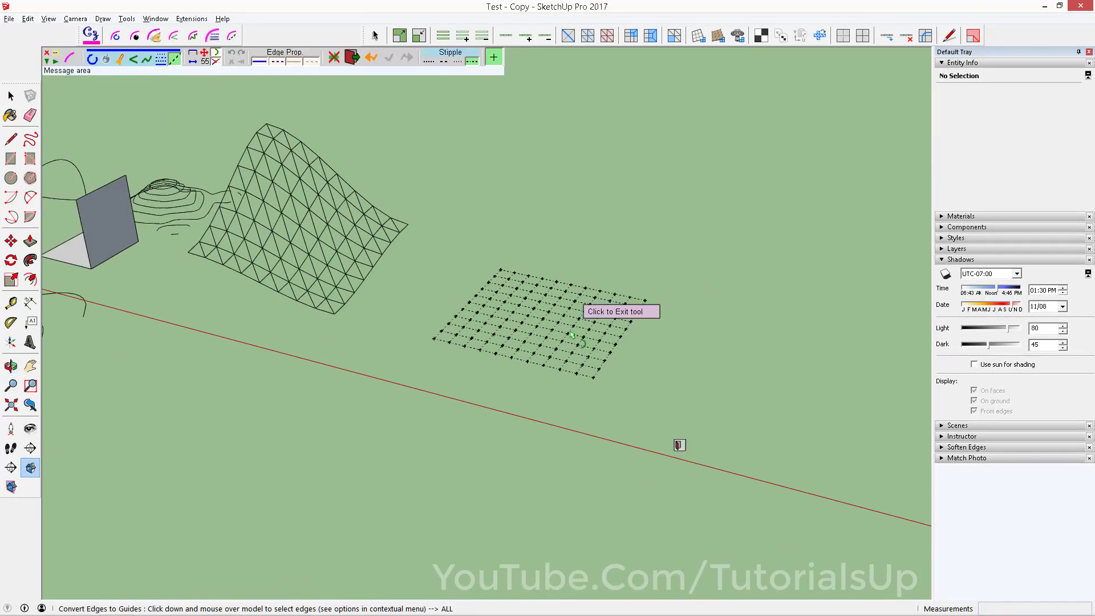
Exit the guide conversion tool and window-select part of the guide grid
click(699, 363)
scroll(582, 344, up, 3)
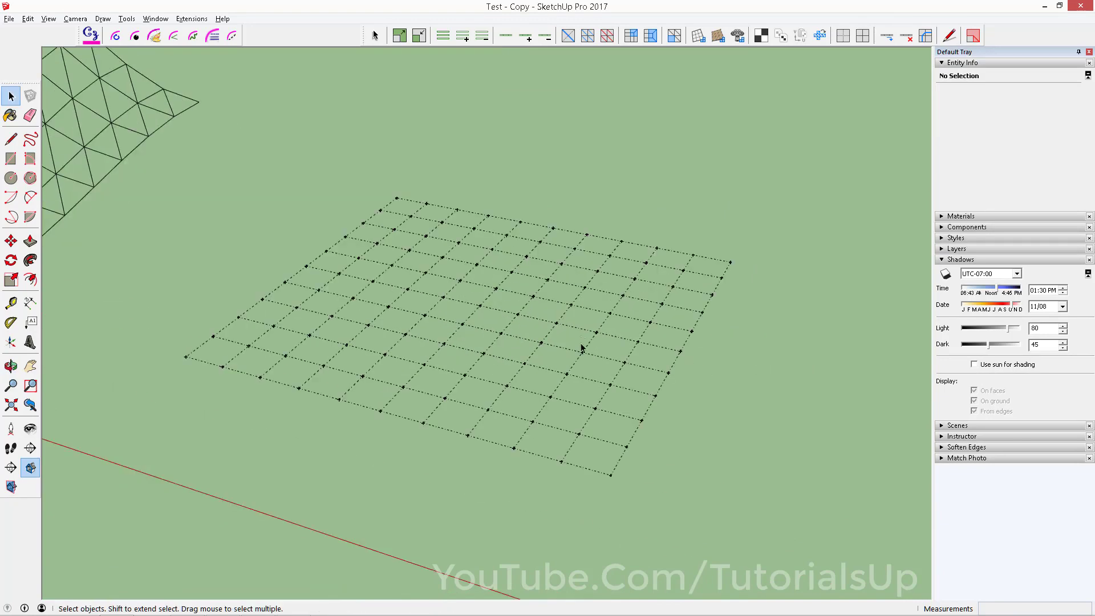
scroll(726, 498, up, 2)
mouse_move(726, 498)
mouse_down()
mouse_move(450, 321)
mouse_move(494, 237)
mouse_move(374, 379)
mouse_move(496, 391)
mouse_up()
scroll(625, 368, down, 3)
scroll(625, 369, down, 3)
scroll(633, 379, down, 2)
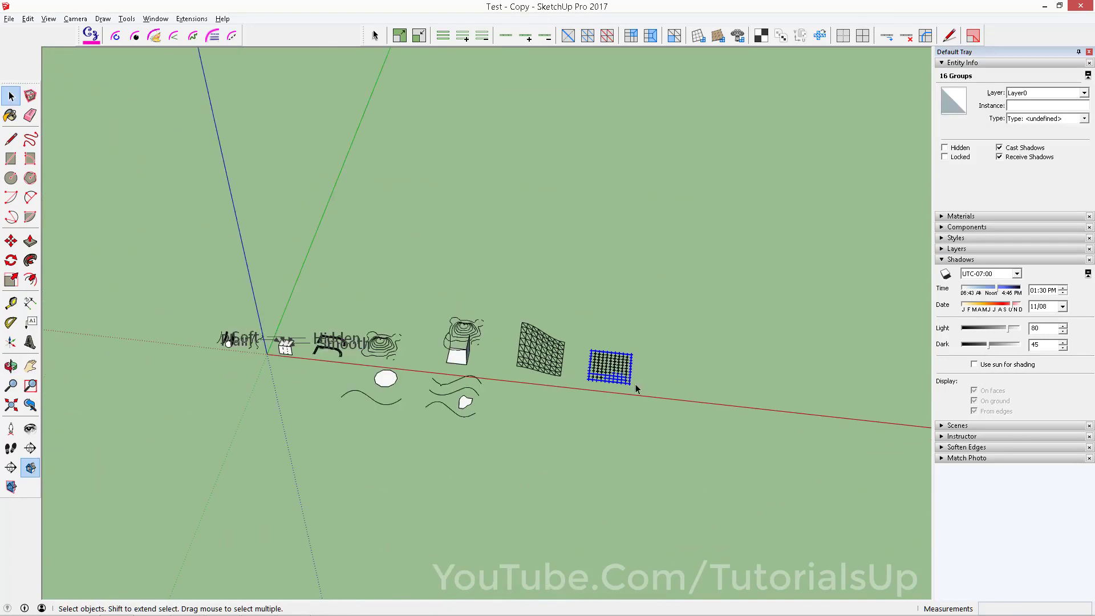
scroll(628, 376, down, 1)
scroll(374, 361, up, 3)
middle_drag(374, 361, 437, 366)
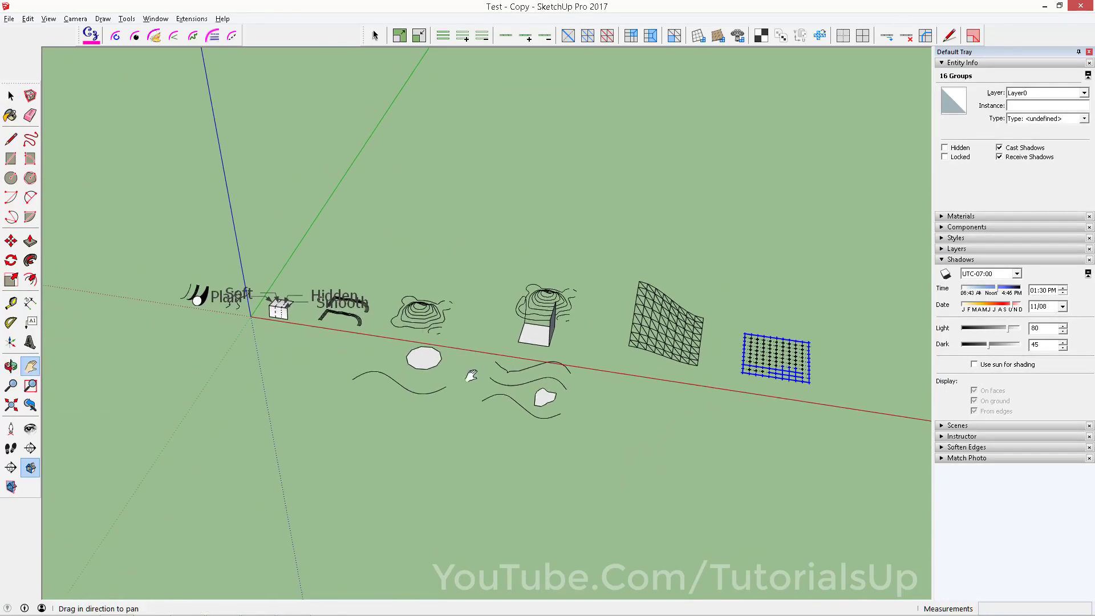
scroll(437, 366, up, 1)
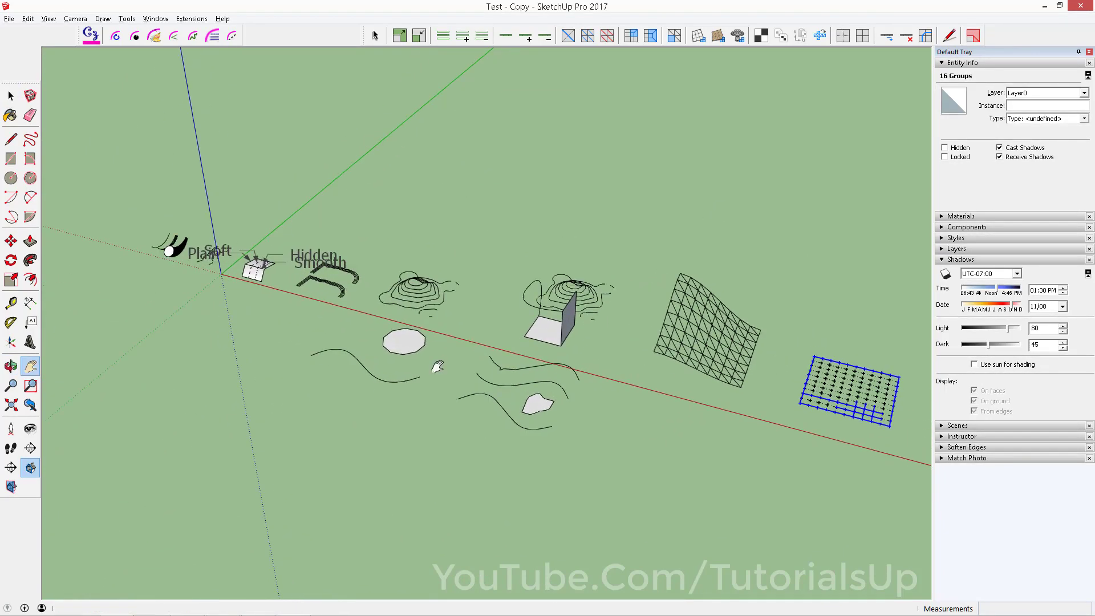